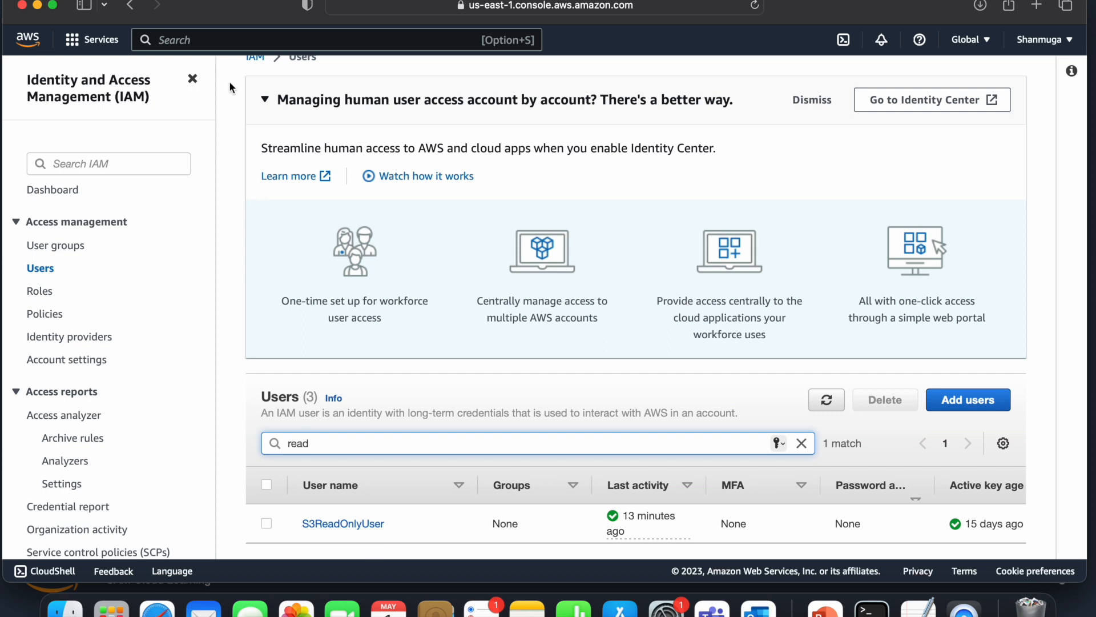
# Search the console for S3, open the S3 service and start creating a new bucket.
pyautogui.click(177, 47)
pyautogui.write('S3')
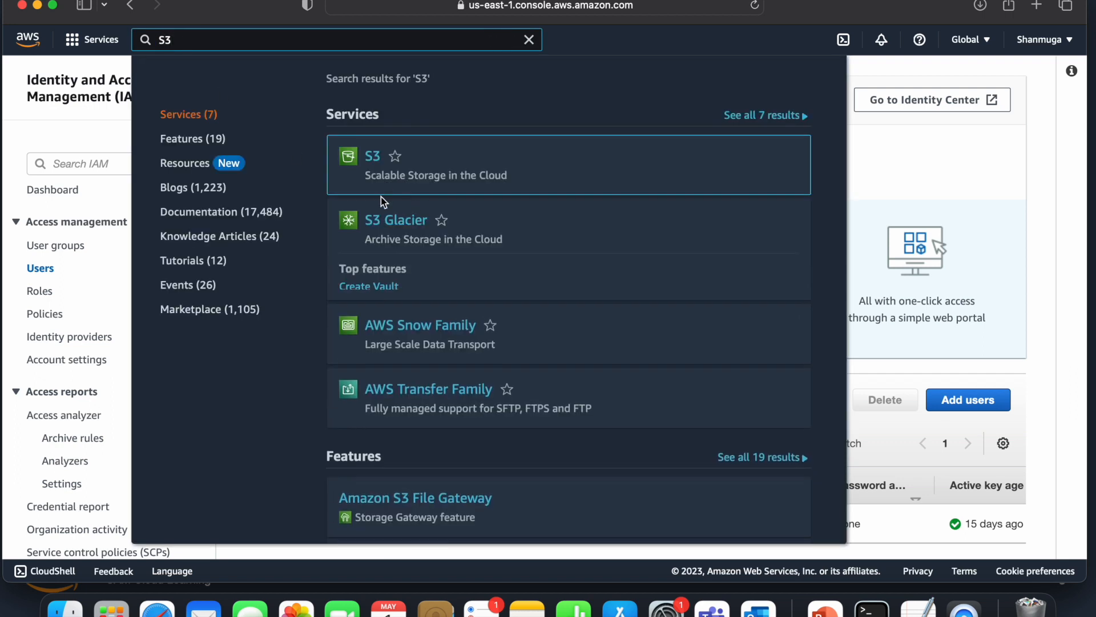
pyautogui.click(374, 157)
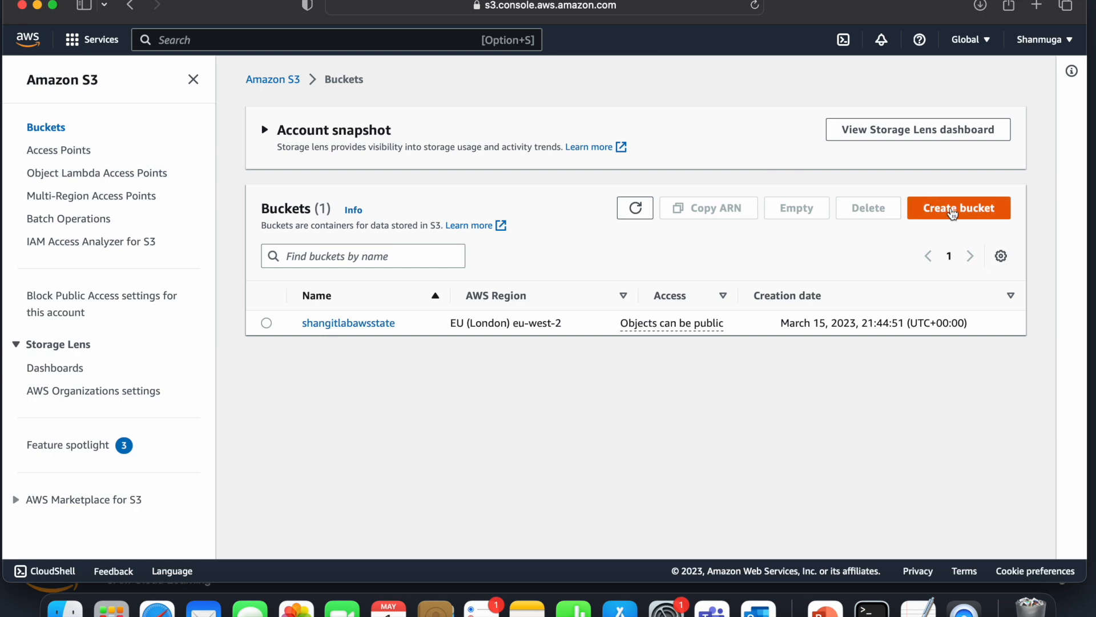
pyautogui.click(952, 211)
pyautogui.scroll(-2, 137, 266)
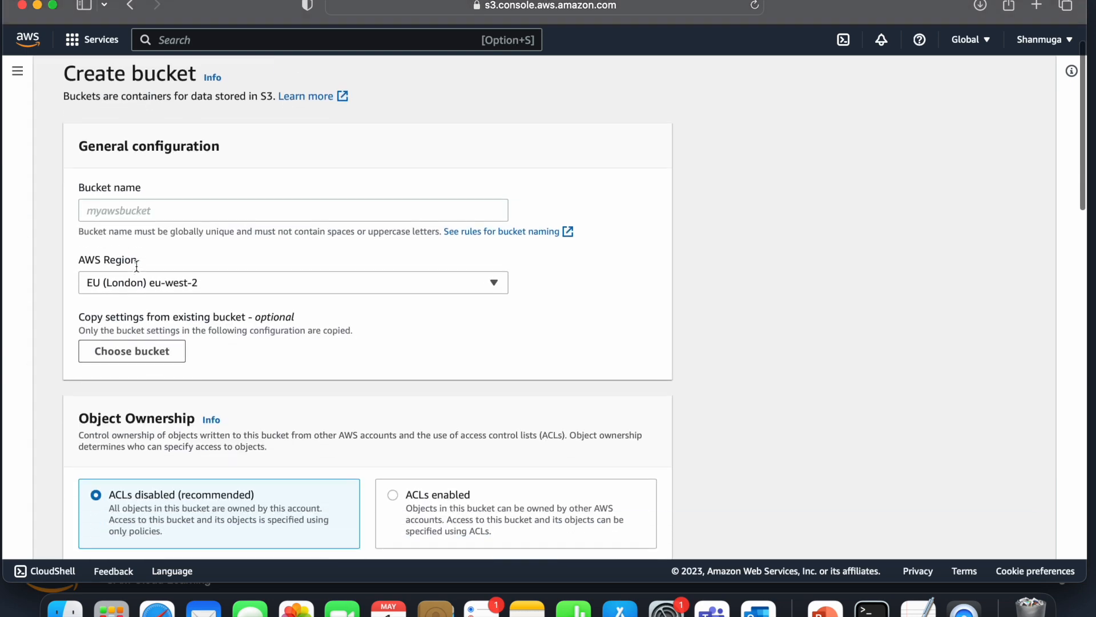
# Copy the bucket name sams3bucketforaccesspoint from the TextEdit notes and enter it as the new bucket's name in Safari.
pyautogui.press('super+Tab')
pyautogui.press('super+Tab')
pyautogui.press('super+Tab')
pyautogui.press('super+Tab')
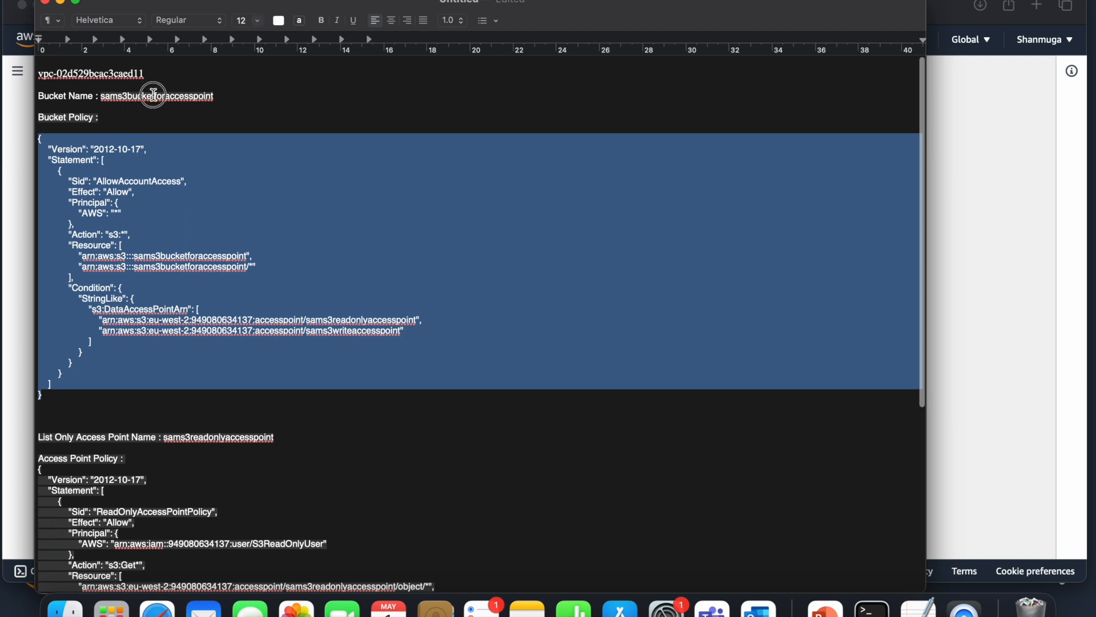
pyautogui.doubleClick(154, 96)
pyautogui.press('super+c')
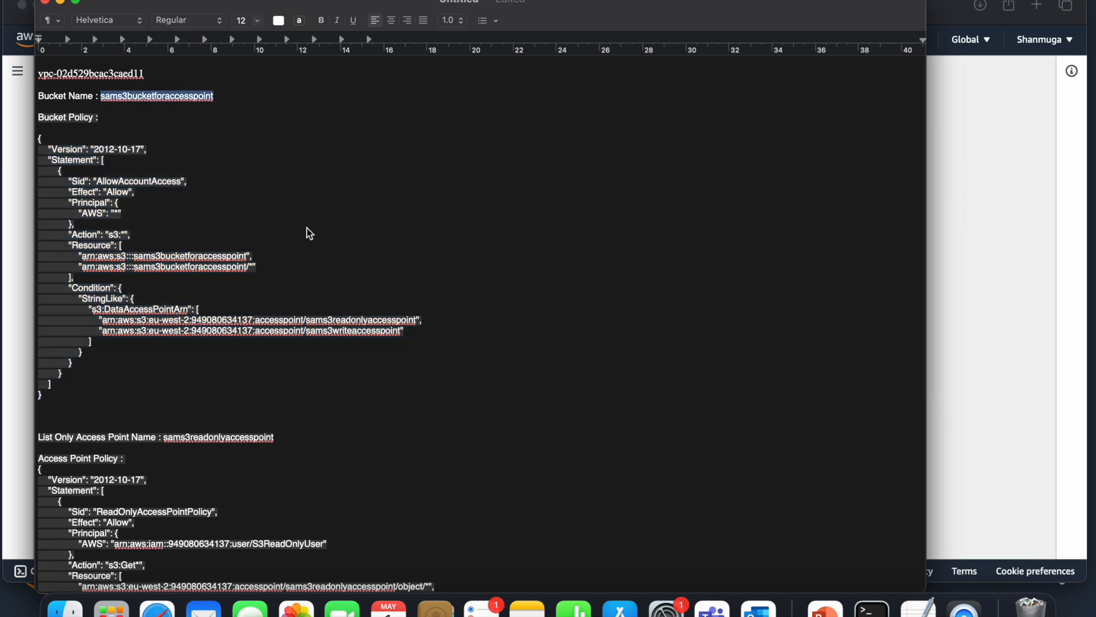
pyautogui.press('super+Tab')
pyautogui.click(121, 209)
pyautogui.press('super+v')
# Keep the default ownership, public access and encryption settings and create the bucket.
pyautogui.scroll(-7, 310, 290)
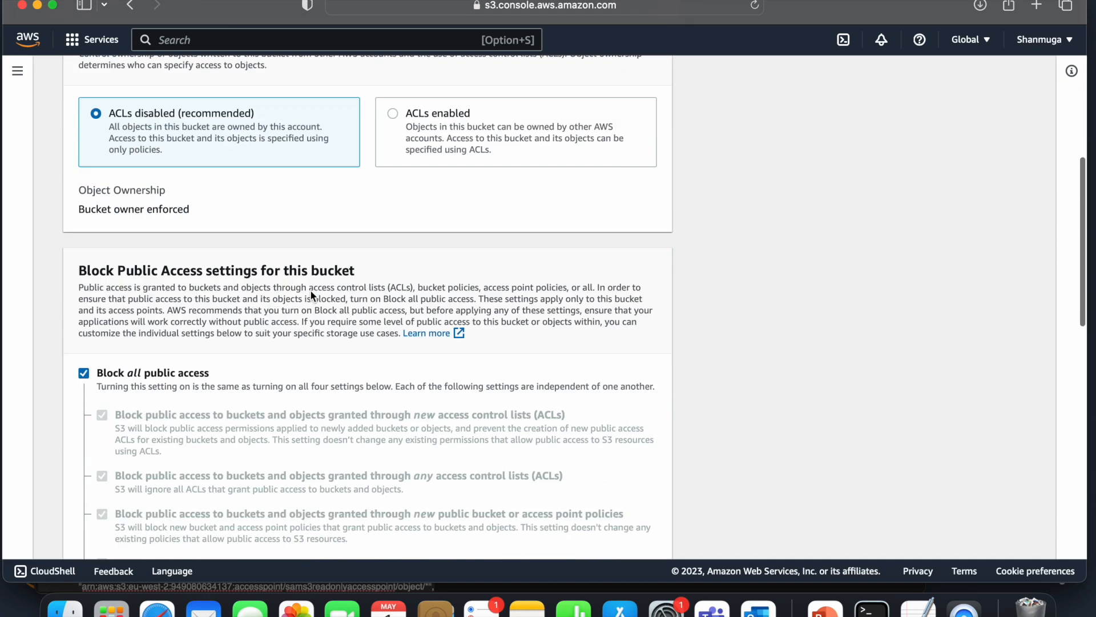
pyautogui.scroll(-15, 311, 292)
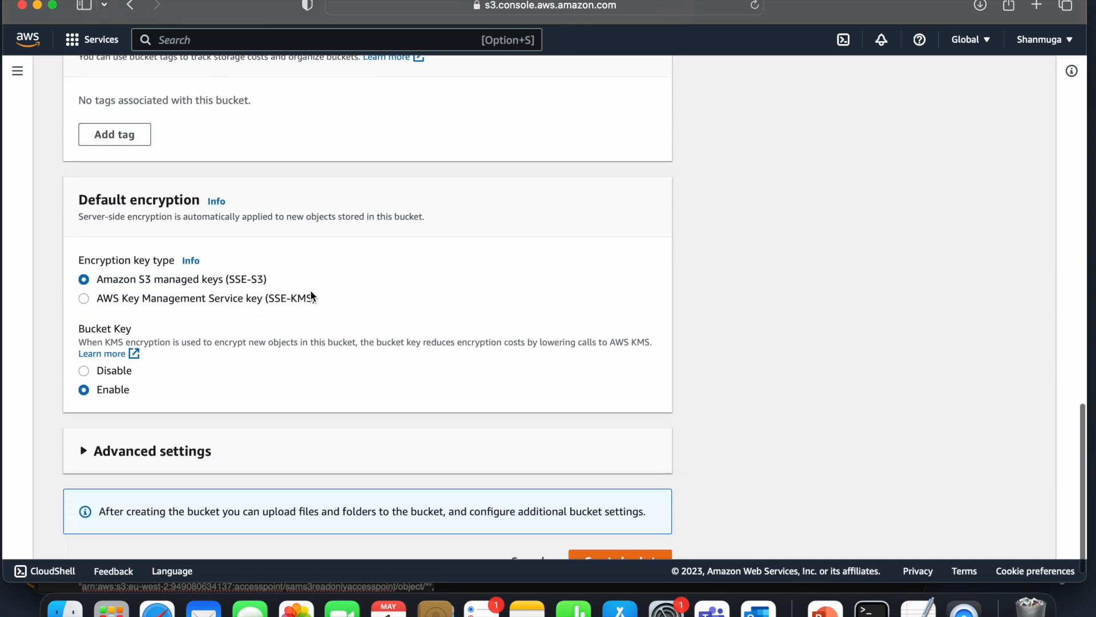
pyautogui.scroll(-1, 312, 296)
pyautogui.click(616, 532)
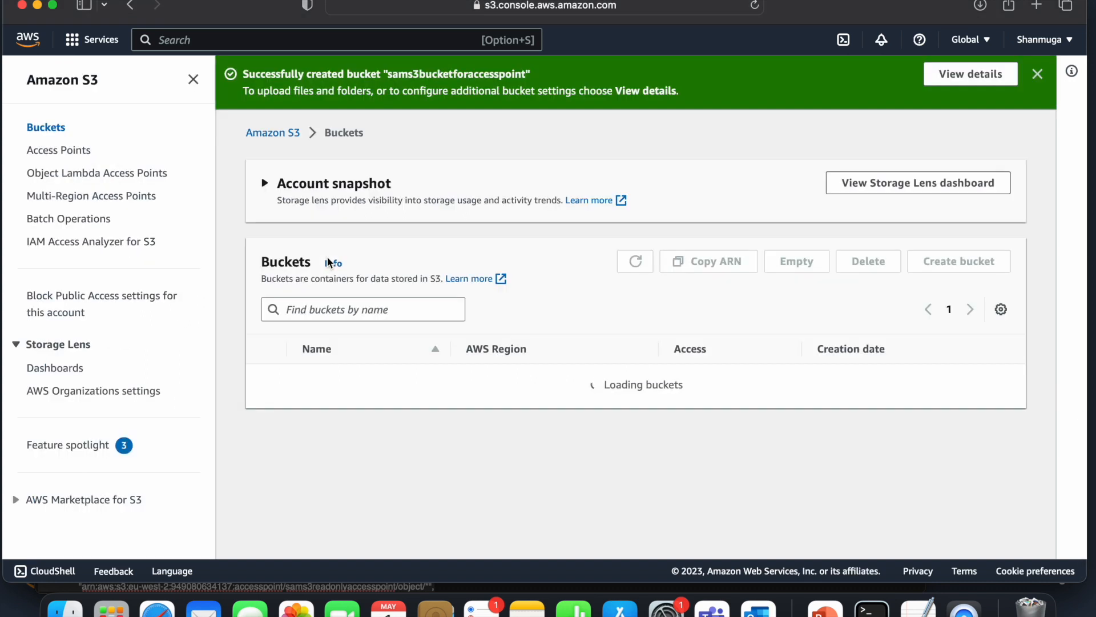
# Open the sams3bucketforaccesspoint bucket's permissions and start editing its bucket policy.
pyautogui.click(371, 377)
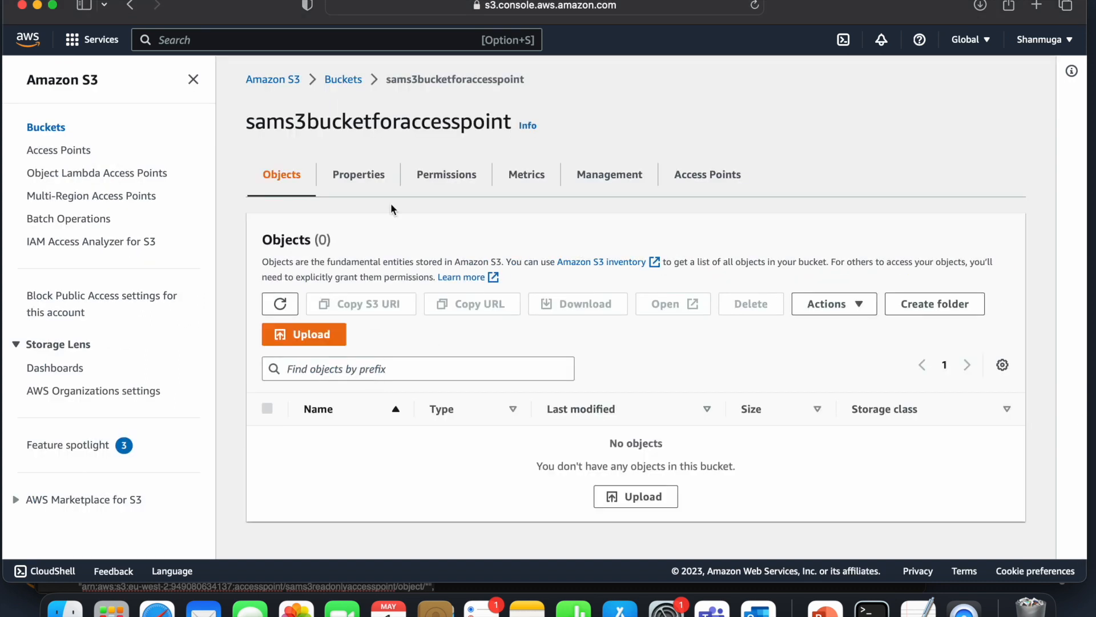
pyautogui.click(425, 177)
pyautogui.scroll(-7, 507, 317)
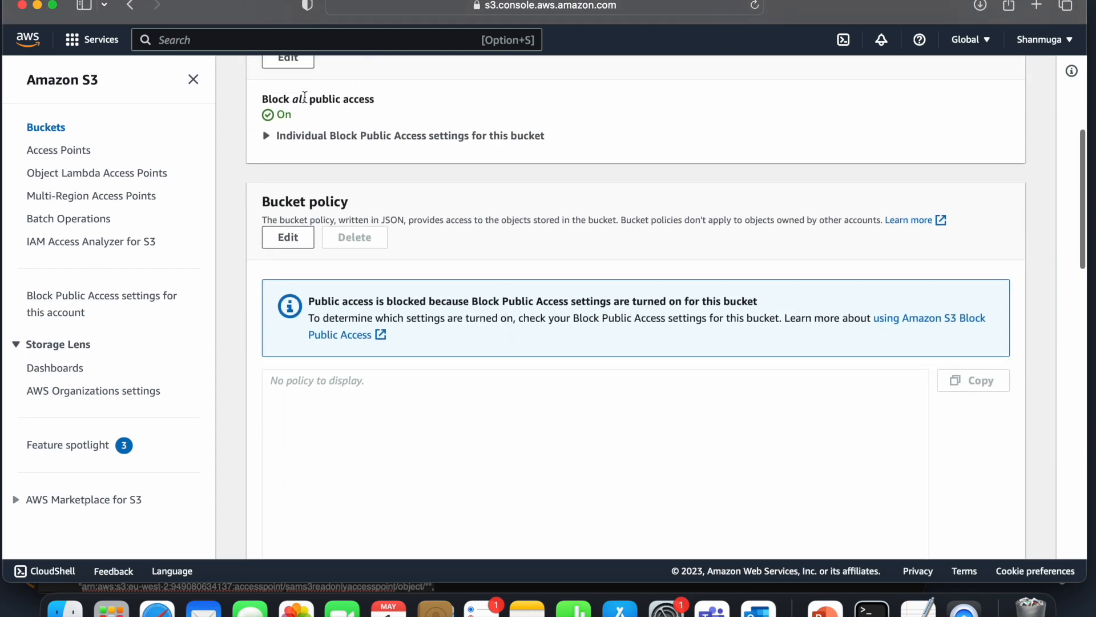
pyautogui.scroll(-1, 413, 166)
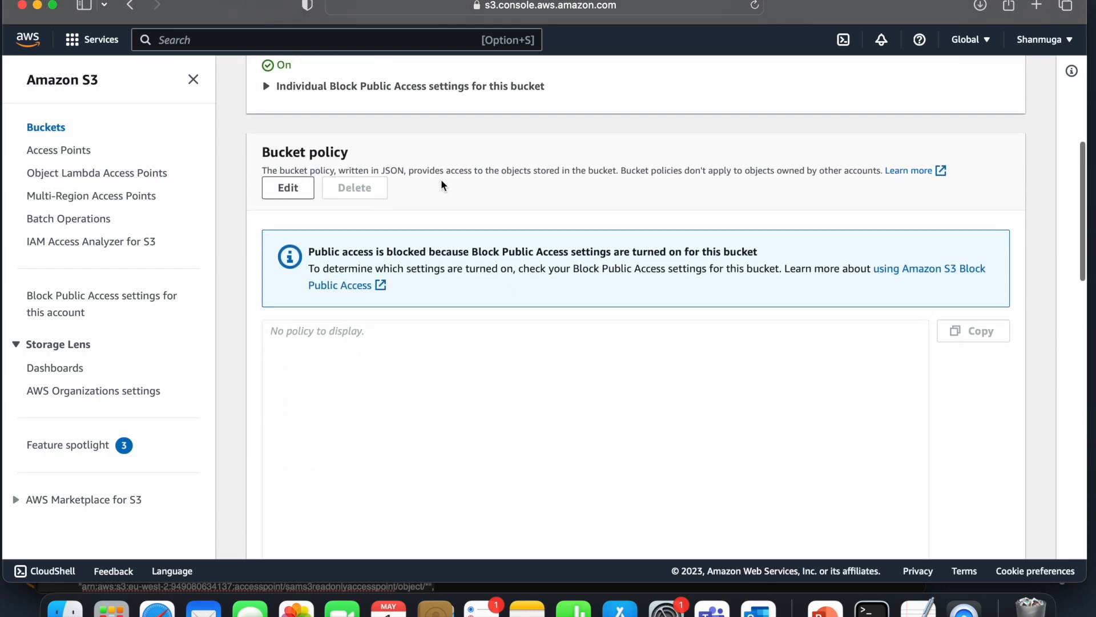
pyautogui.click(283, 183)
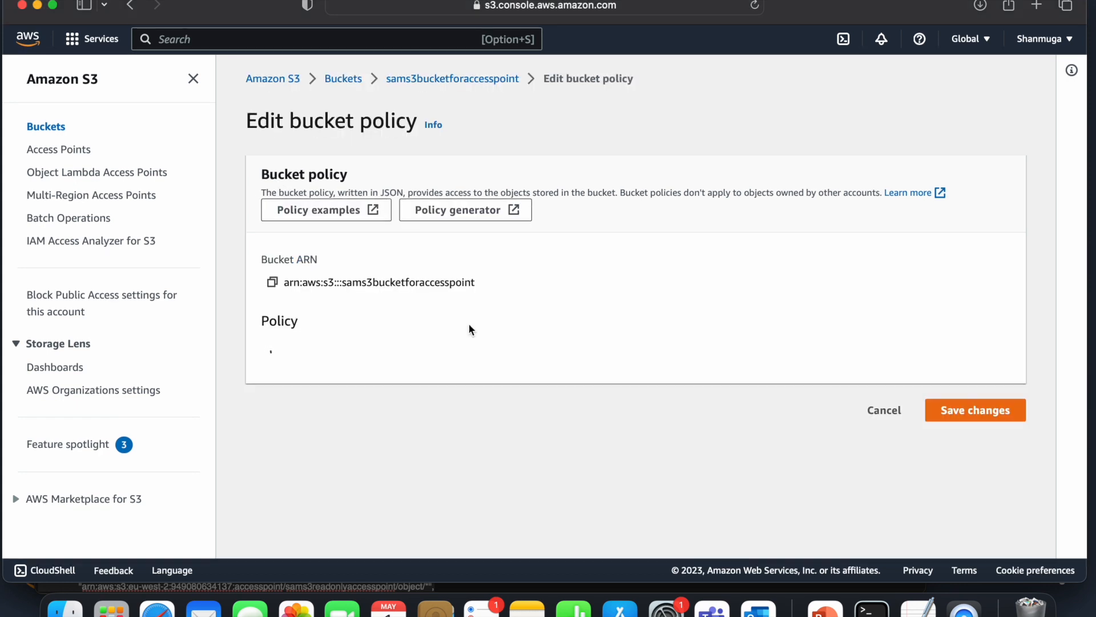
pyautogui.scroll(-3, 469, 325)
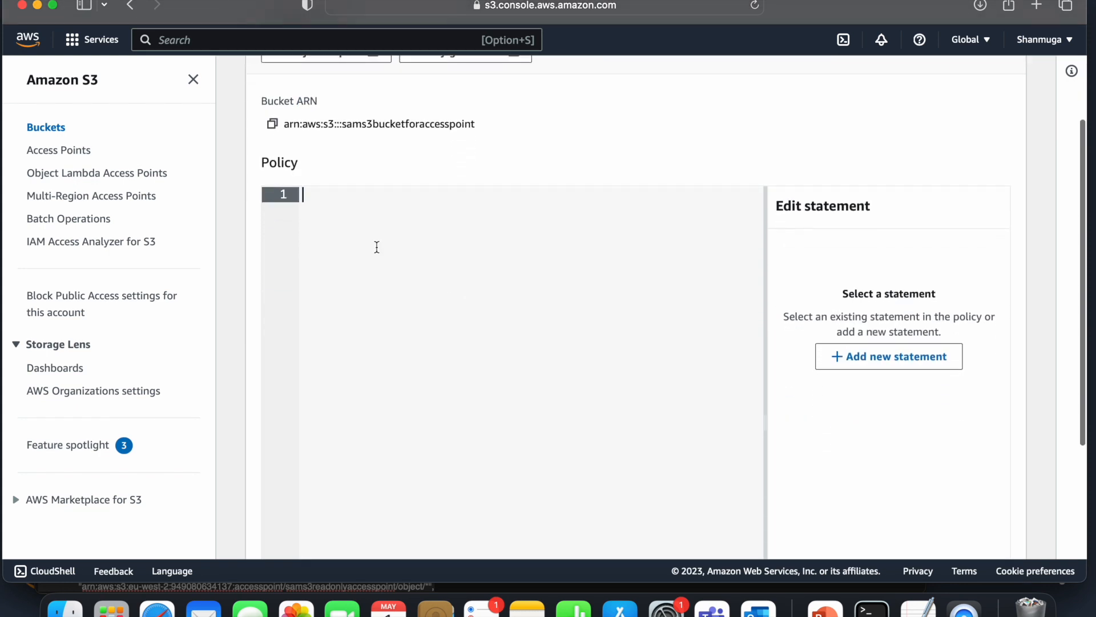
# Copy the AllowAccountAccess policy JSON from the TextEdit notes and paste it into the bucket policy editor in Safari.
pyautogui.press('super+Tab')
pyautogui.moveTo(53, 399); pyautogui.dragTo(35, 137)
pyautogui.press('super+c')
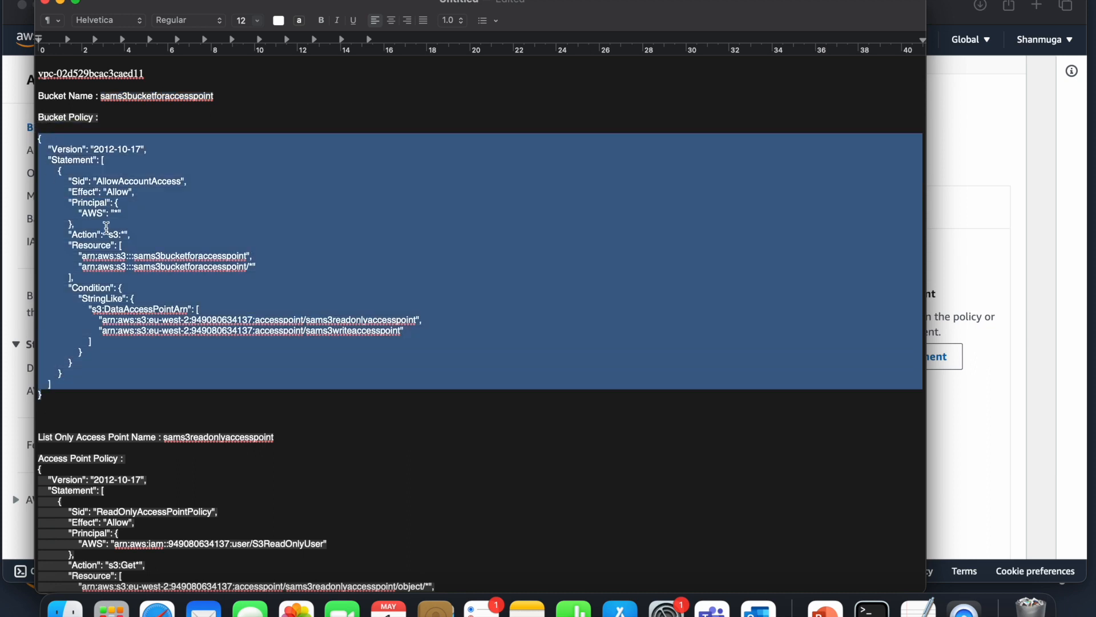
pyautogui.press('super+Tab')
pyautogui.press('super+v')
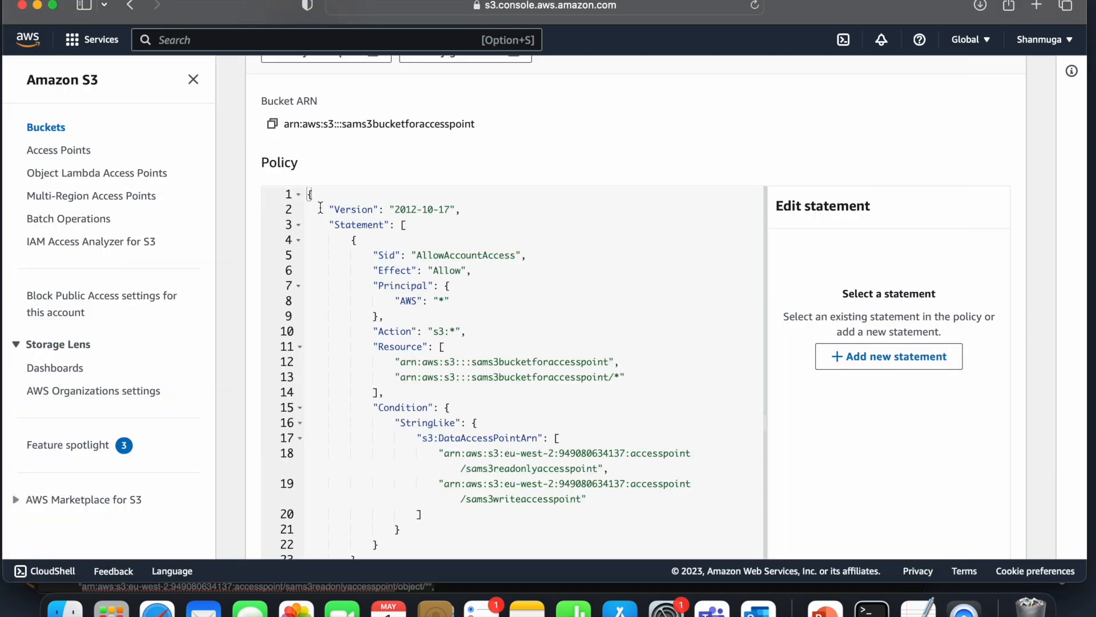
# Check the DataAccessPointArn condition with its read-only and write access points, and save the bucket policy.
pyautogui.scroll(-2, 433, 233)
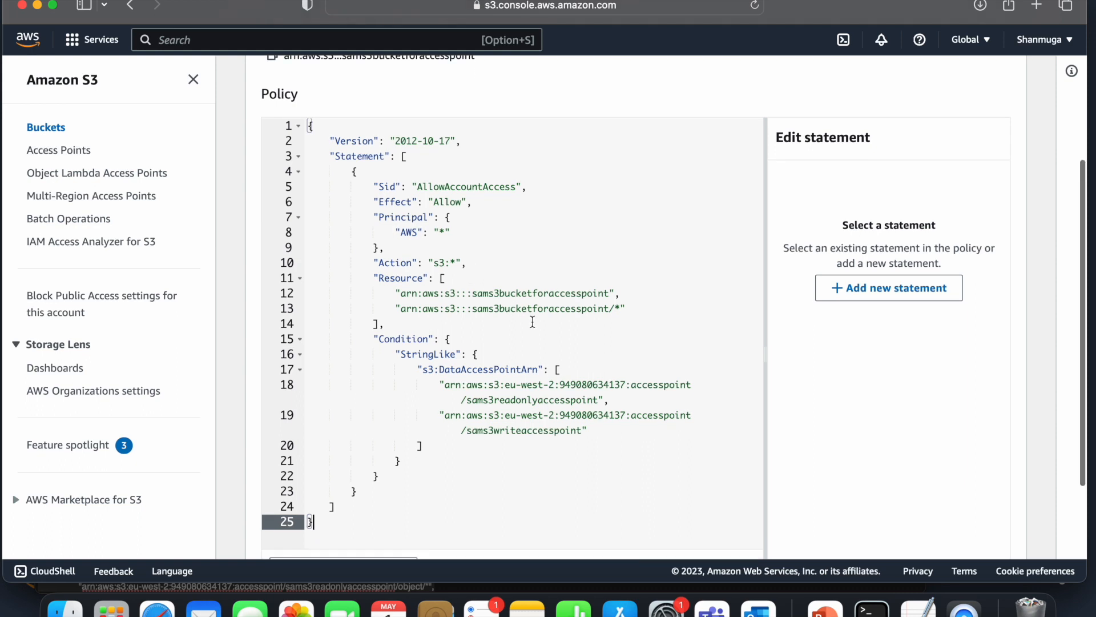
pyautogui.scroll(-2, 529, 315)
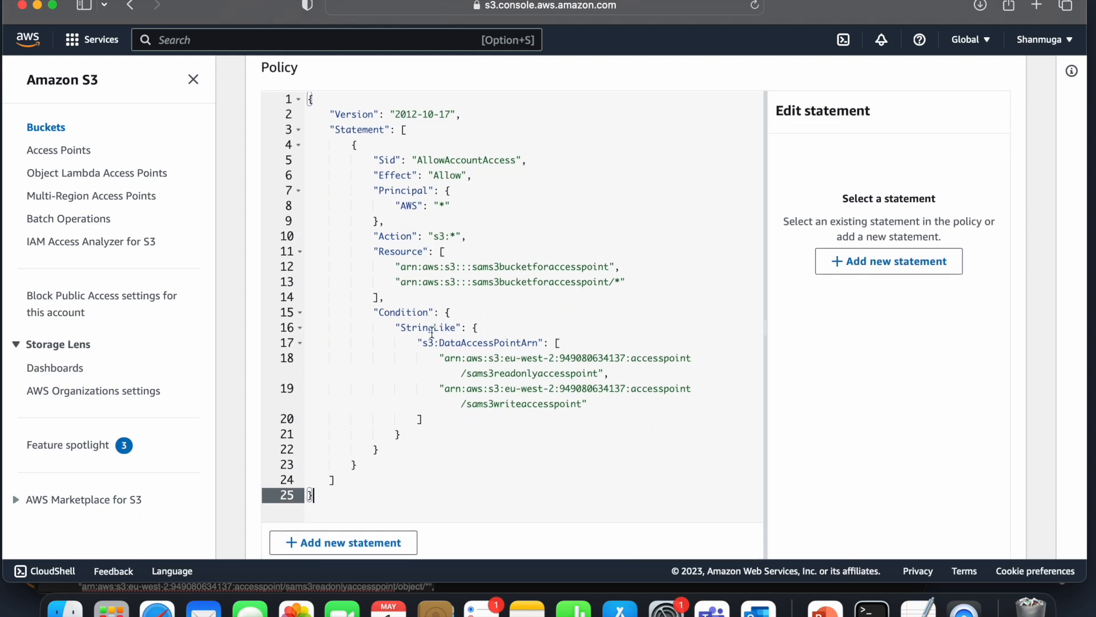
pyautogui.click(474, 342)
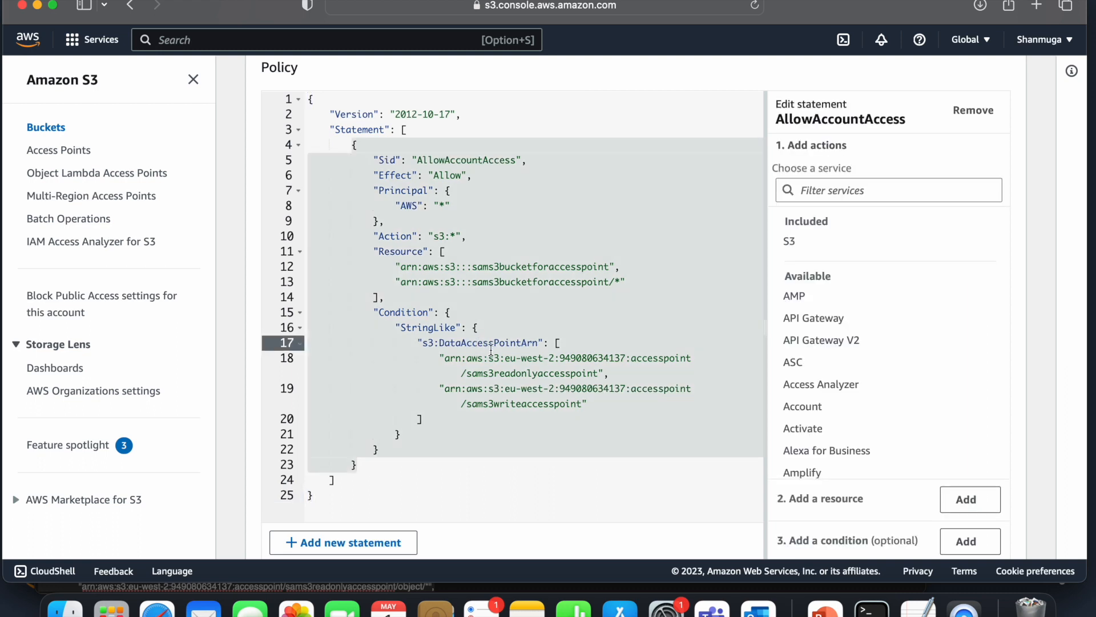
pyautogui.doubleClick(475, 345)
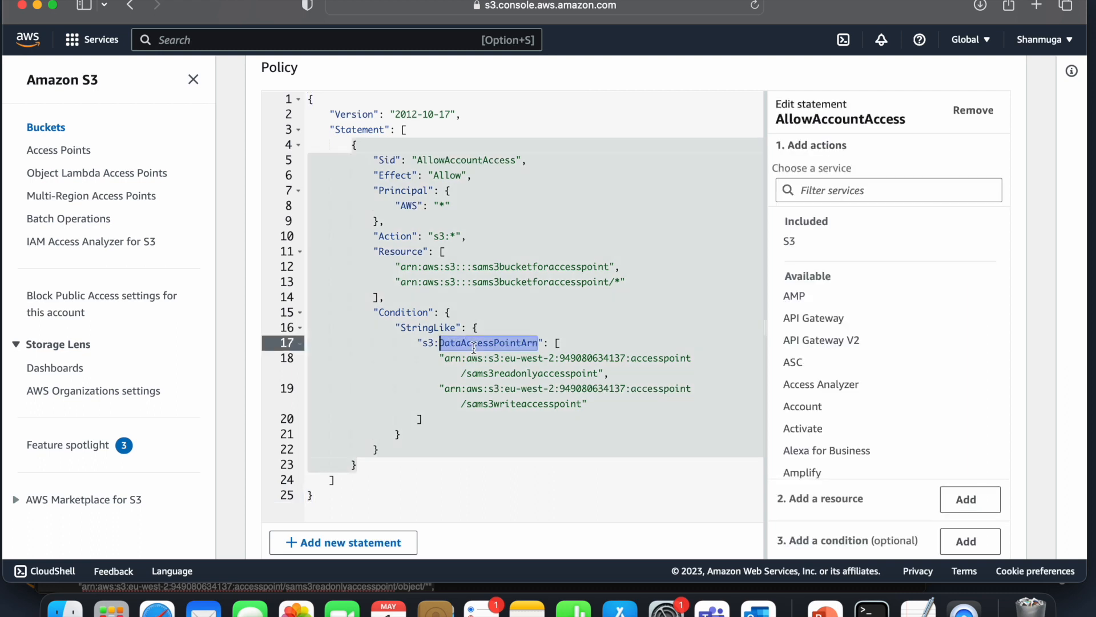
pyautogui.scroll(-2, 503, 350)
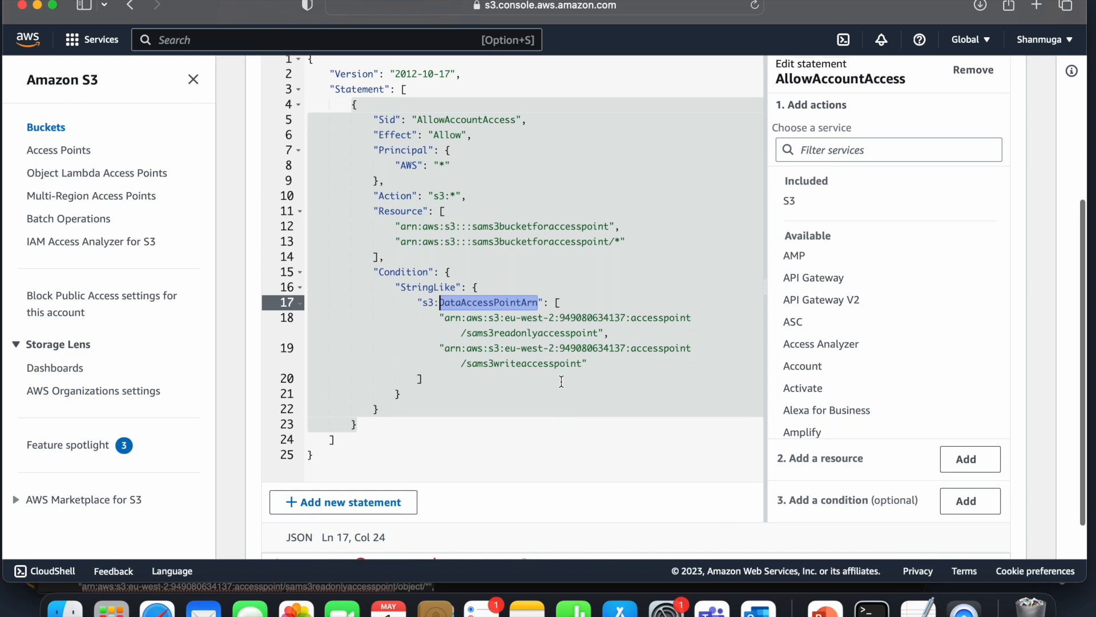
pyautogui.click(505, 357)
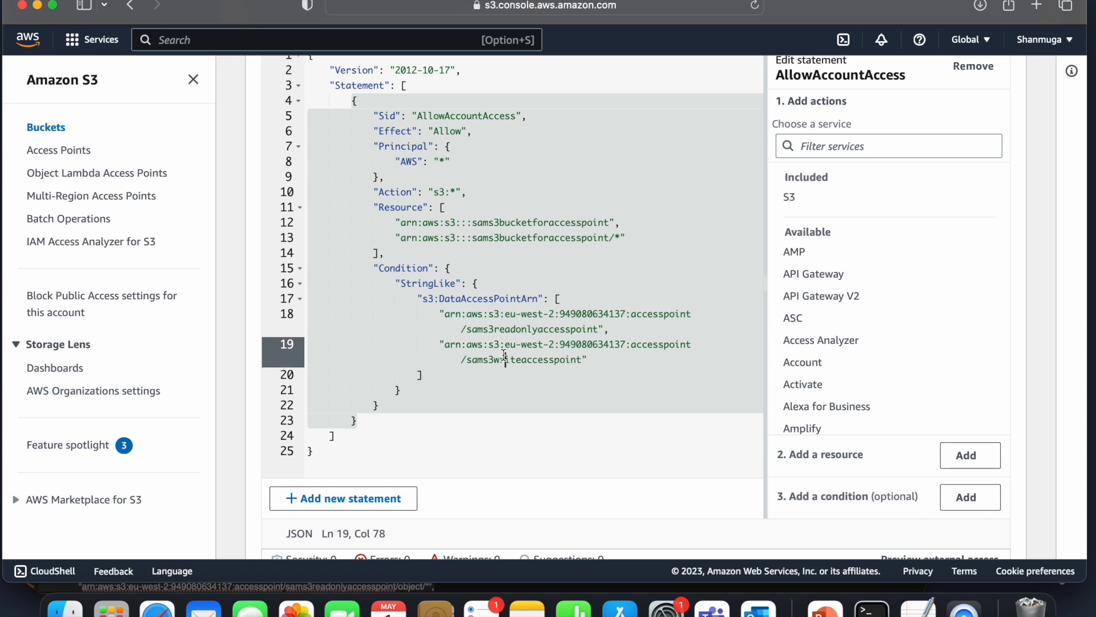
pyautogui.scroll(-3, 505, 357)
pyautogui.click(979, 537)
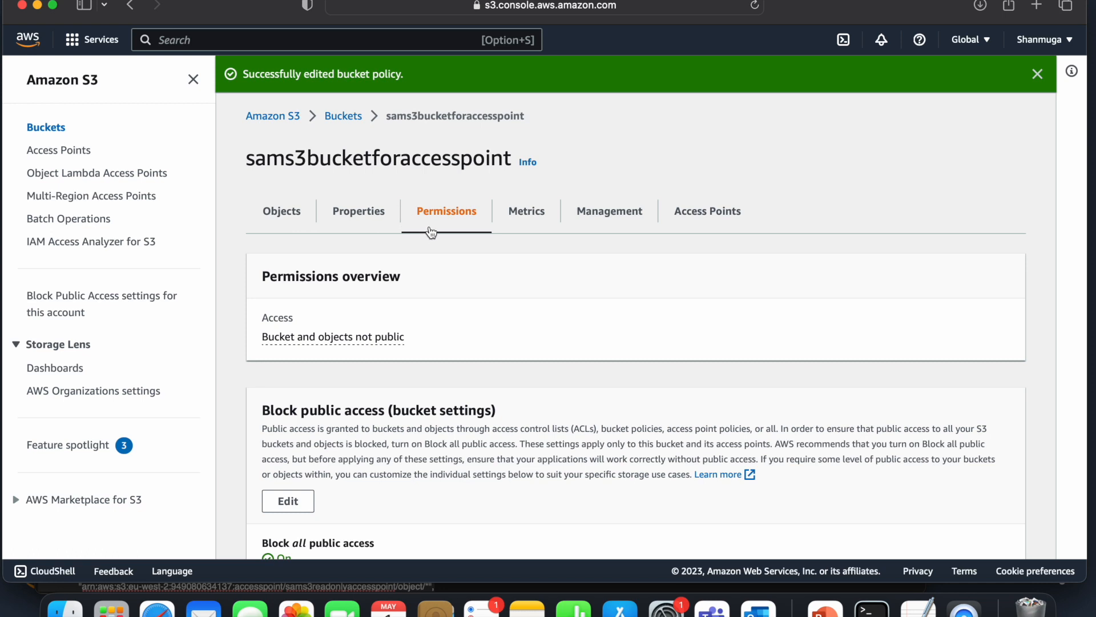
# Show the bucket's access points and start creating a new access point.
pyautogui.click(711, 226)
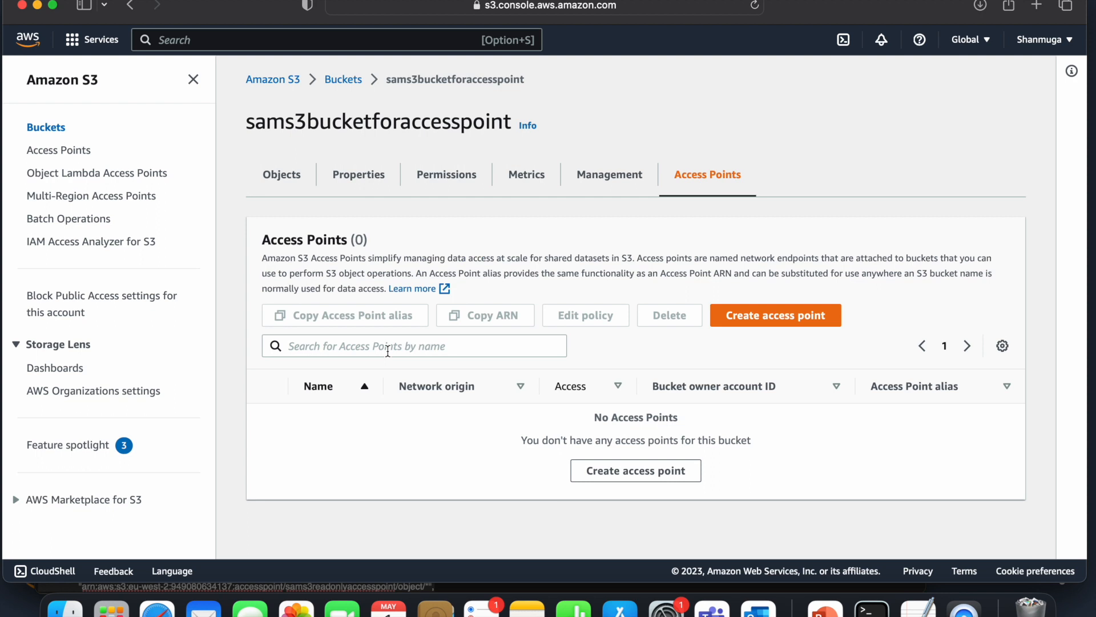
pyautogui.click(782, 313)
pyautogui.scroll(-3, 137, 271)
# Copy the name sams3readonlyaccesspoint from the TextEdit notes and enter it as the access point's name in Safari.
pyautogui.press('super+Tab')
pyautogui.scroll(-4, 198, 296)
pyautogui.doubleClick(204, 317)
pyautogui.press('super+c')
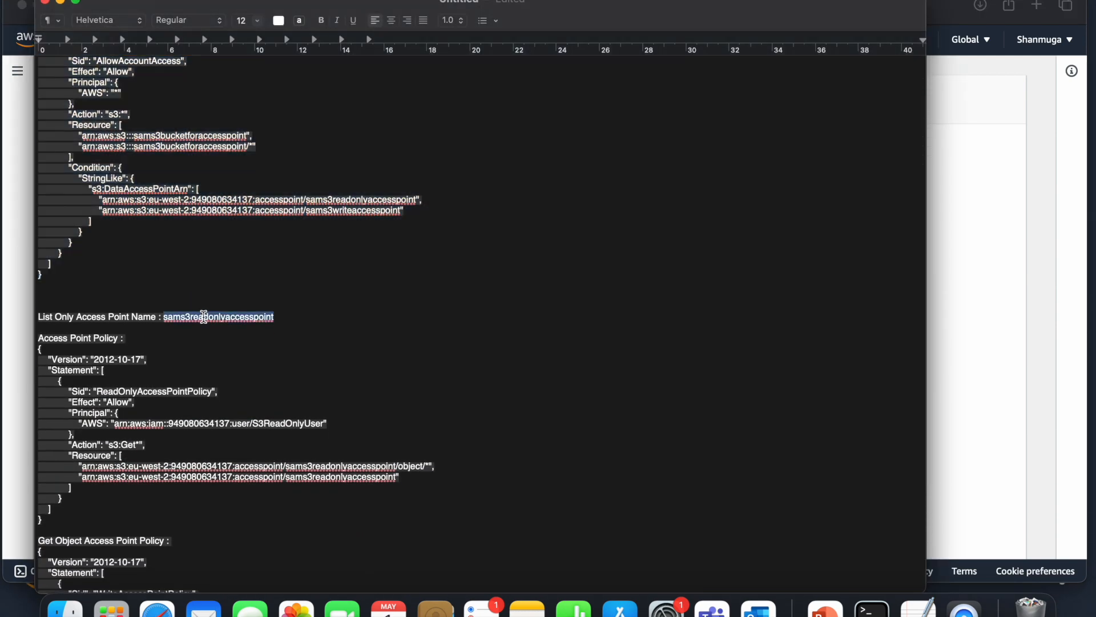
pyautogui.press('super+Tab')
pyautogui.click(130, 170)
pyautogui.press('super+v')
pyautogui.scroll(-3, 320, 264)
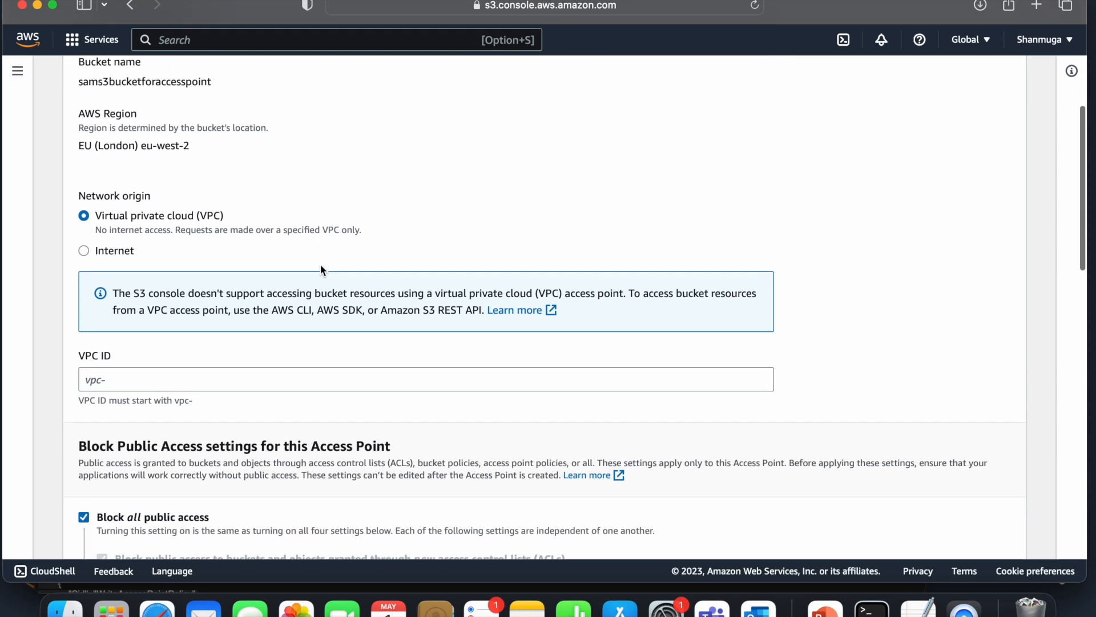
pyautogui.scroll(-1, 320, 266)
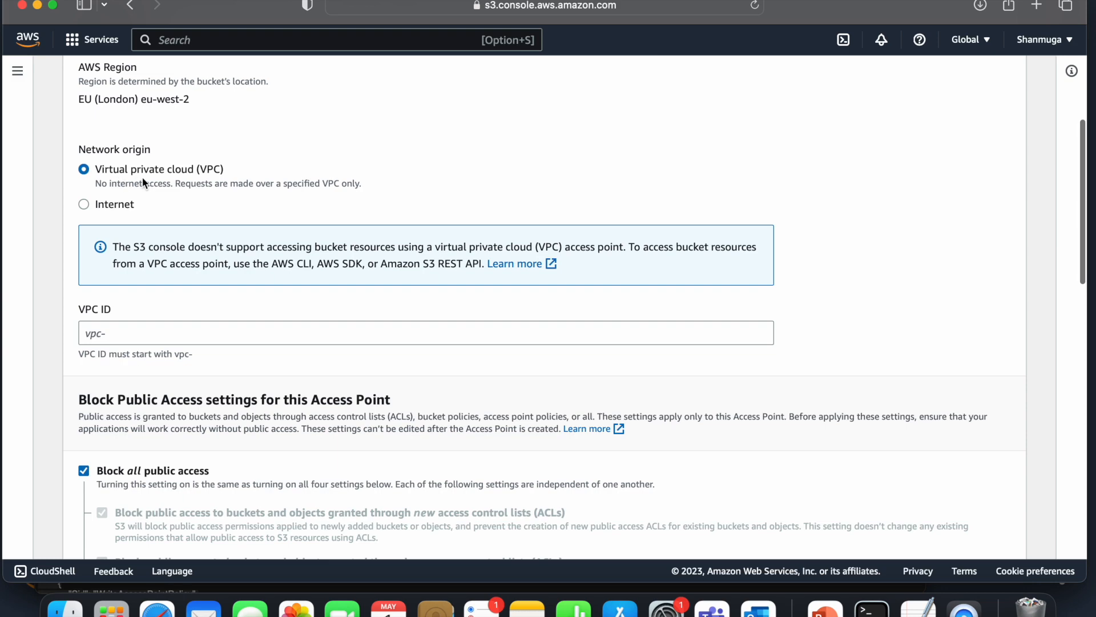
pyautogui.scroll(-1, 146, 215)
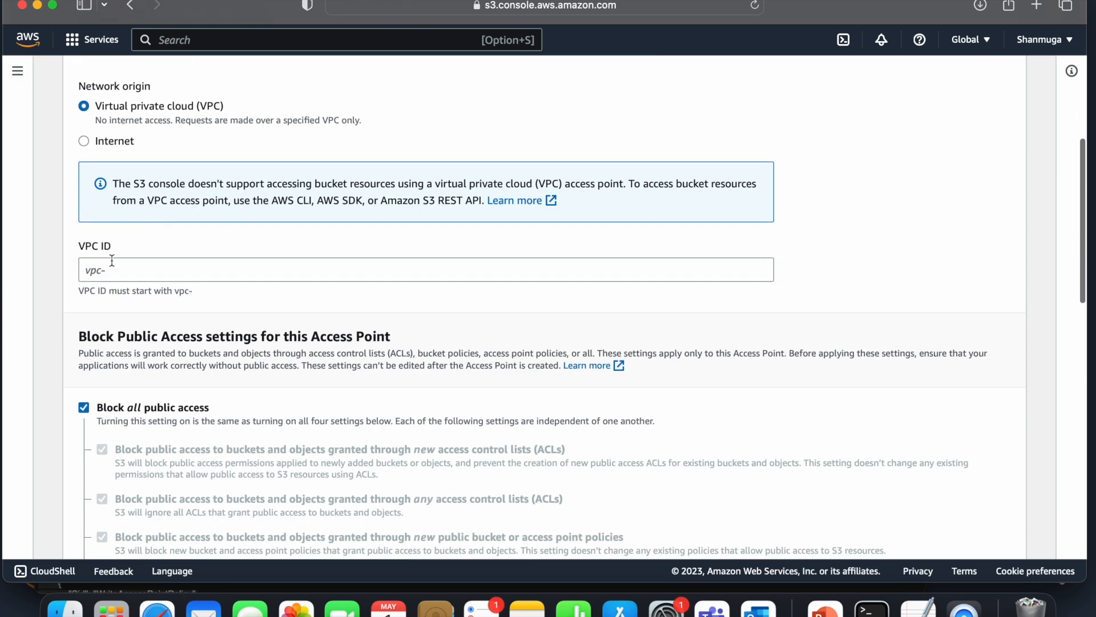
pyautogui.press('super+Tab')
pyautogui.scroll(2, 154, 229)
pyautogui.press('super+Tab')
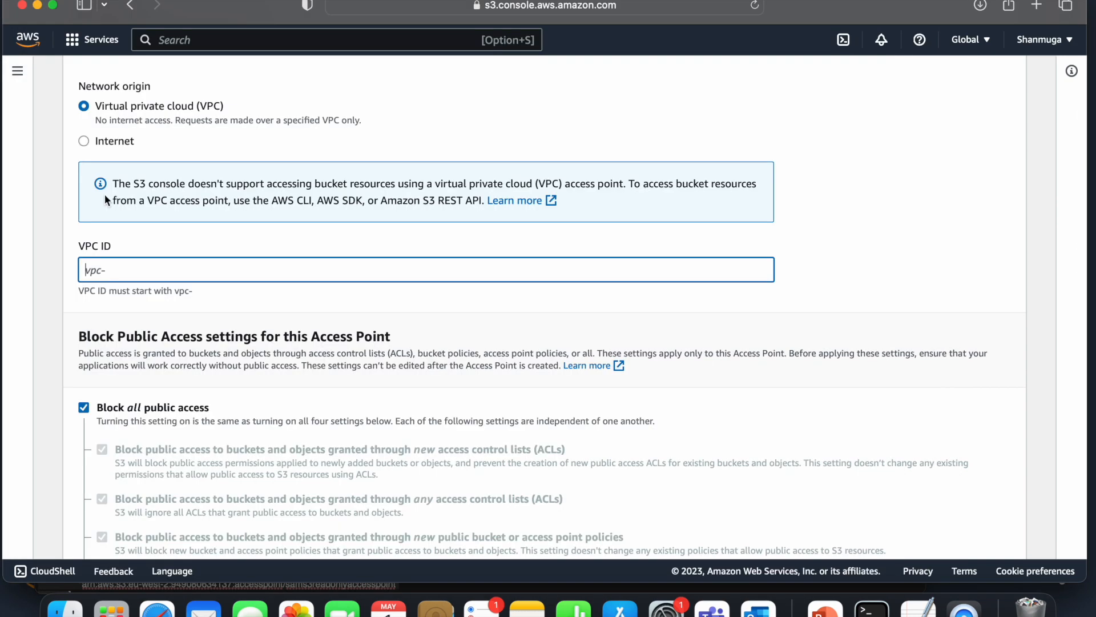
pyautogui.scroll(1, 135, 151)
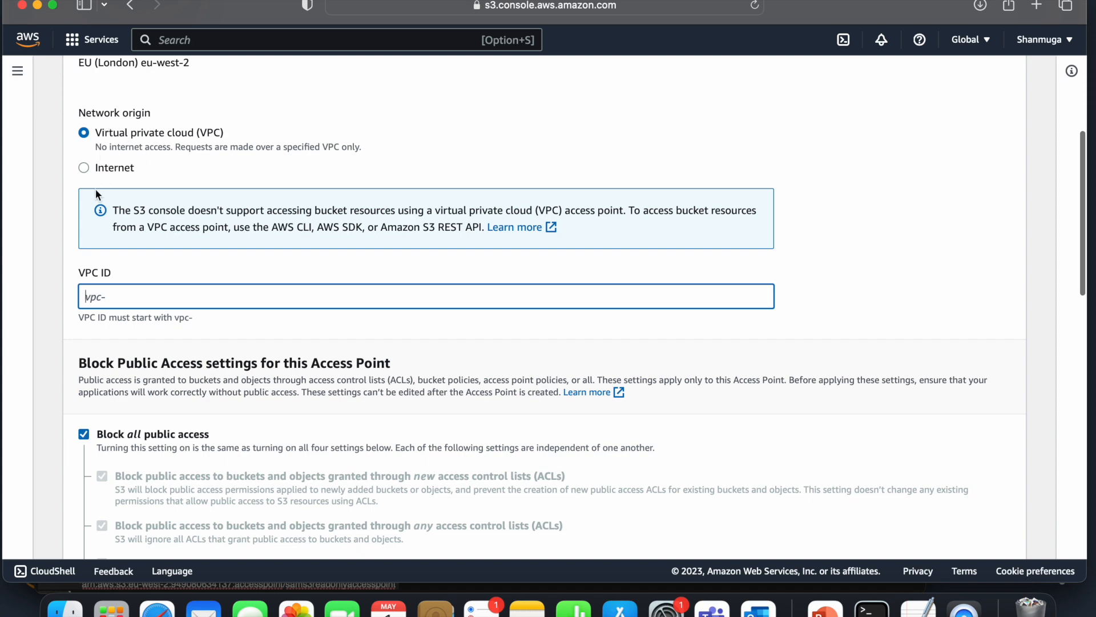
pyautogui.click(87, 169)
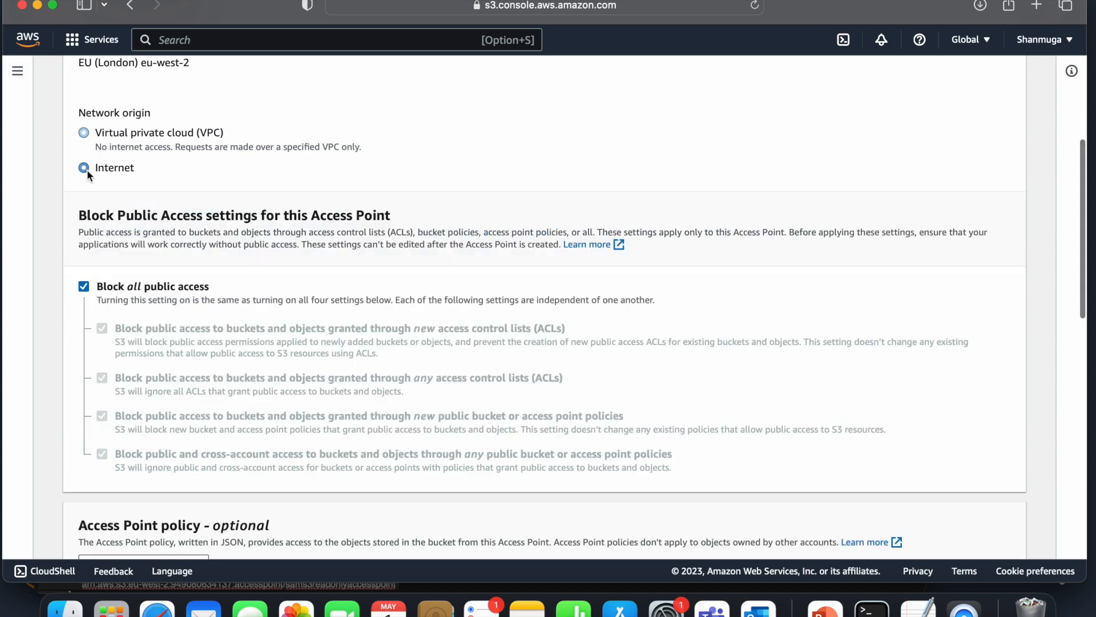
pyautogui.click(83, 133)
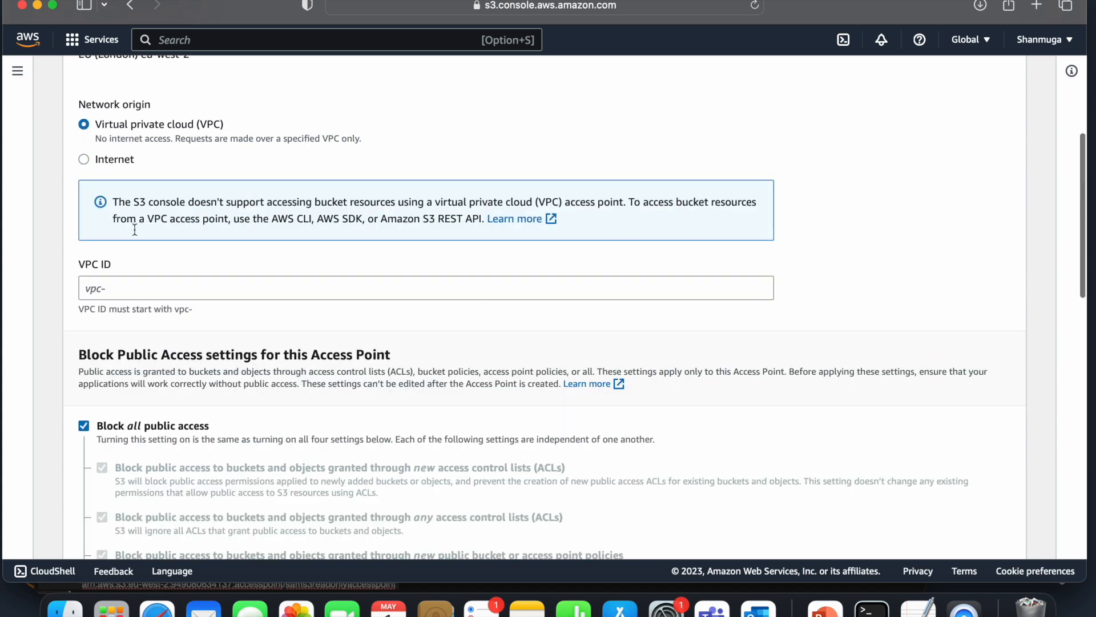
# Copy the VPC ID vpc-02d529bcac3caed11 from the TextEdit notes and enter it as the access point's VPC ID in Safari.
pyautogui.press('super+Tab')
pyautogui.moveTo(150, 74); pyautogui.dragTo(3, 74)
pyautogui.press('super+c')
pyautogui.press('super+Tab')
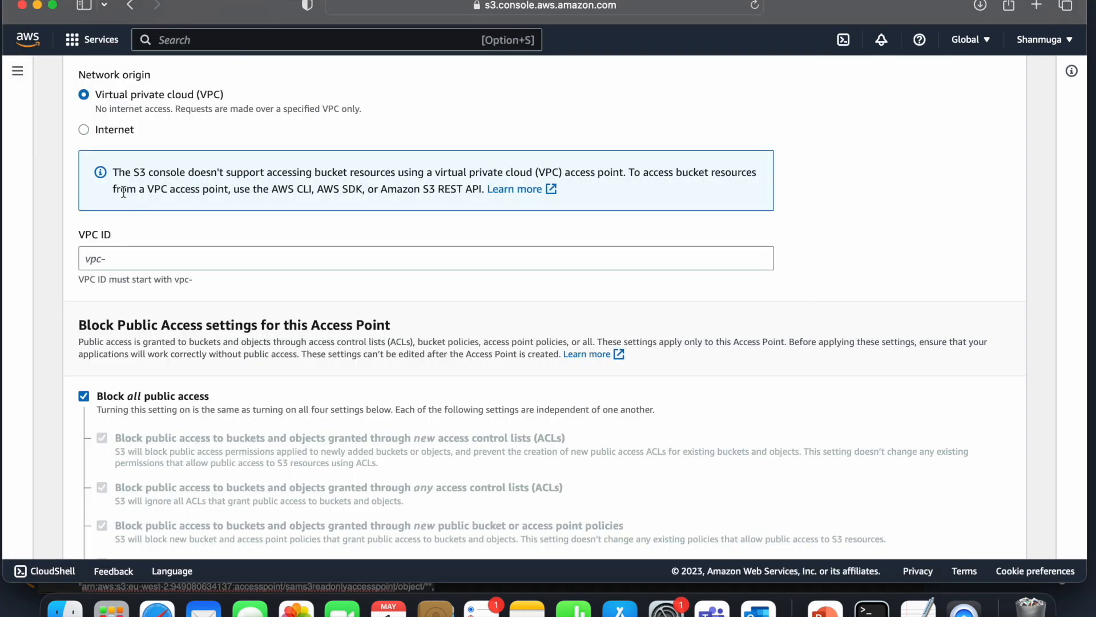
pyautogui.click(116, 255)
pyautogui.press('super+v')
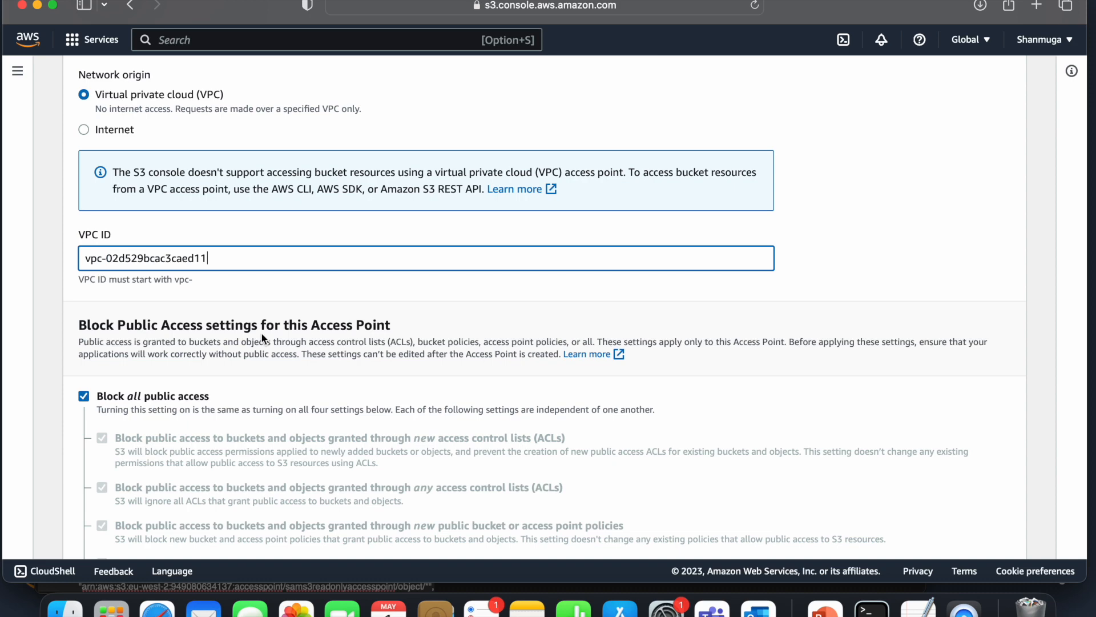
# Copy the ReadOnlyAccessPointPolicy JSON from the TextEdit notes and enter it as the access point's policy in Safari.
pyautogui.scroll(-5, 261, 335)
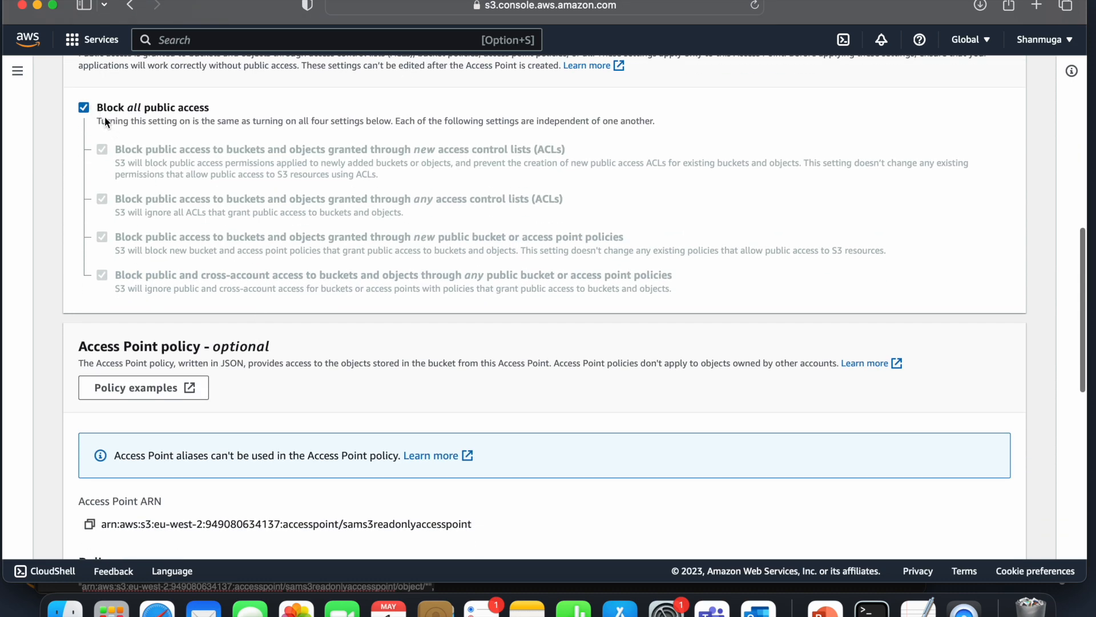
pyautogui.scroll(-4, 217, 240)
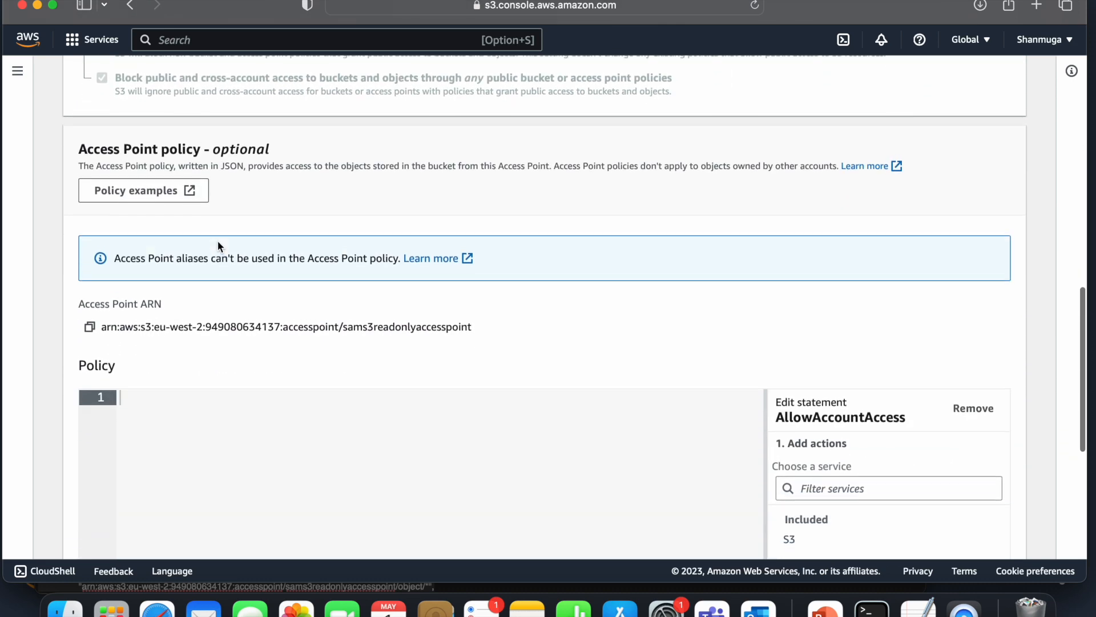
pyautogui.scroll(-1, 217, 239)
pyautogui.scroll(-2, 218, 244)
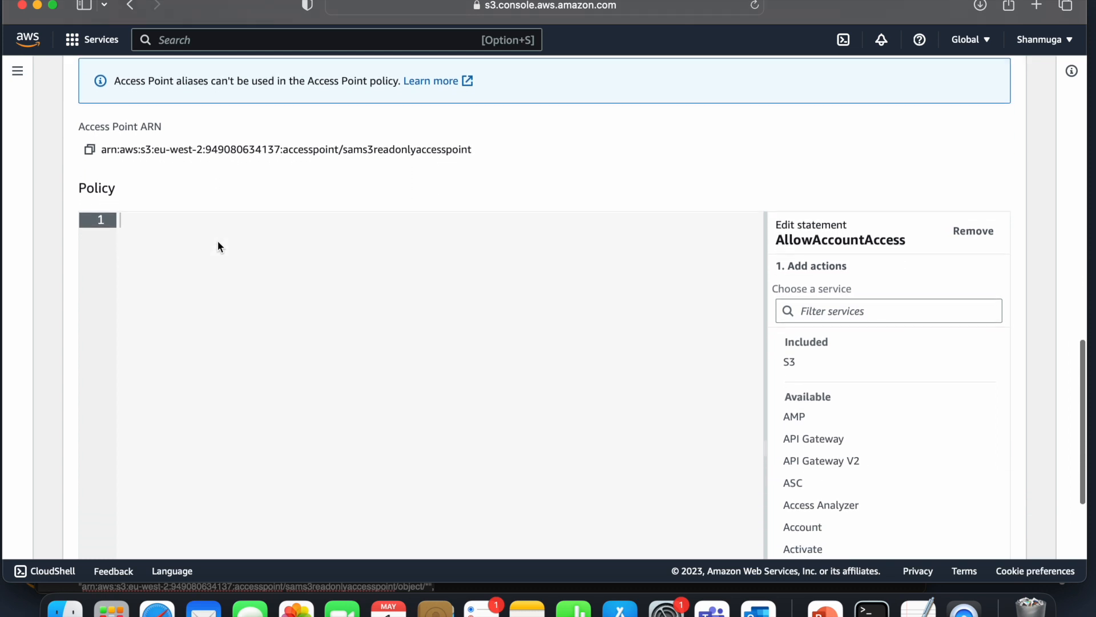
pyautogui.click(132, 216)
pyautogui.press('super+Tab')
pyautogui.scroll(-6, 169, 300)
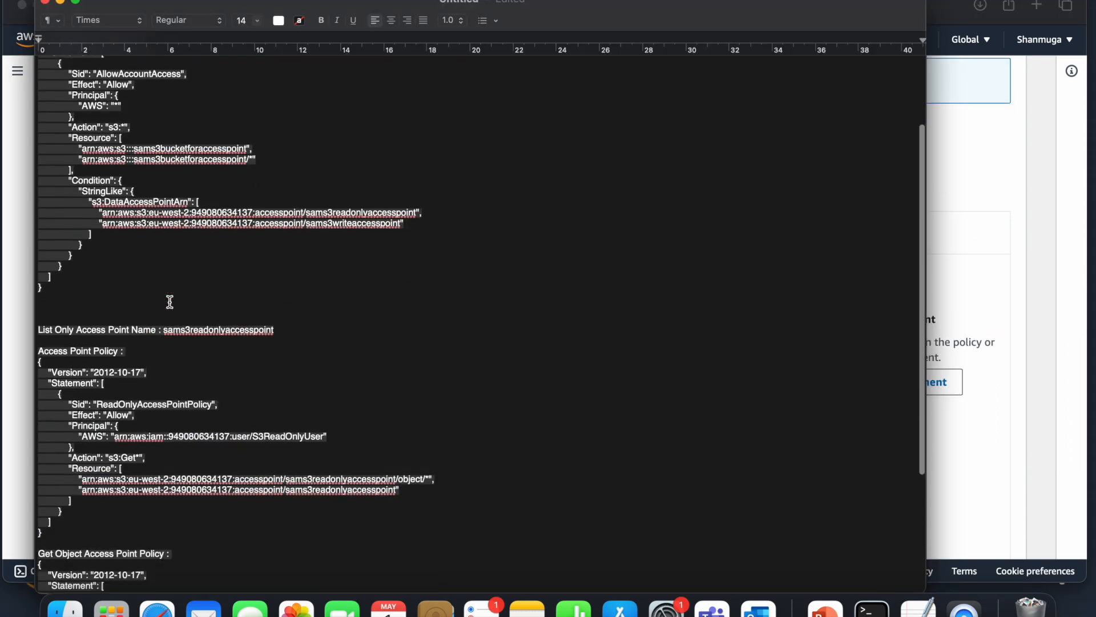
pyautogui.scroll(-3, 170, 301)
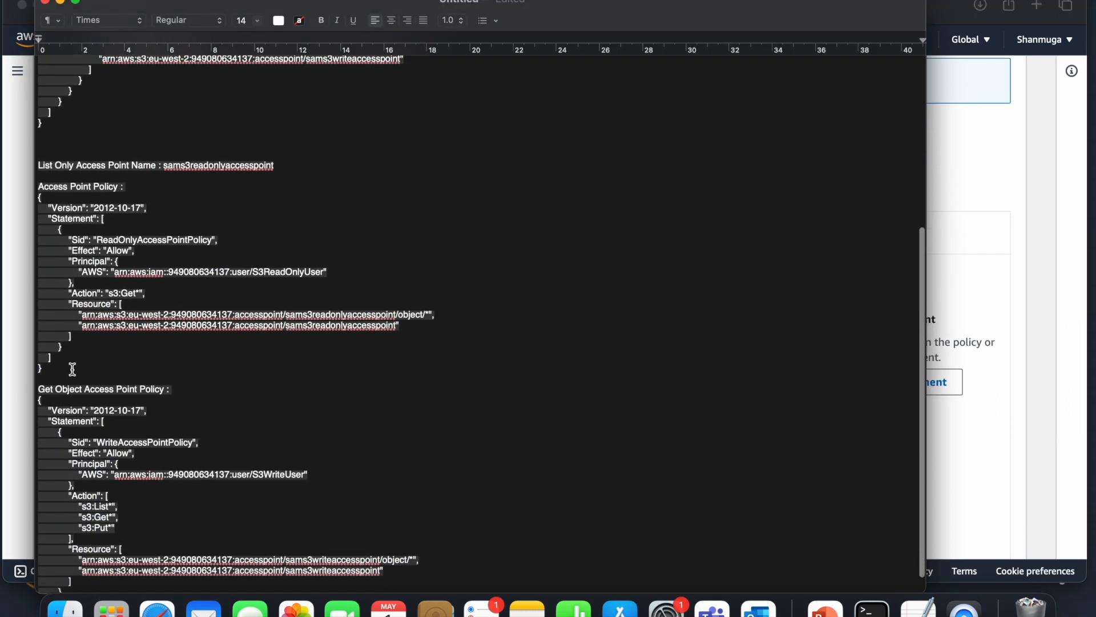
pyautogui.moveTo(50, 368); pyautogui.dragTo(39, 200)
pyautogui.press('super+c')
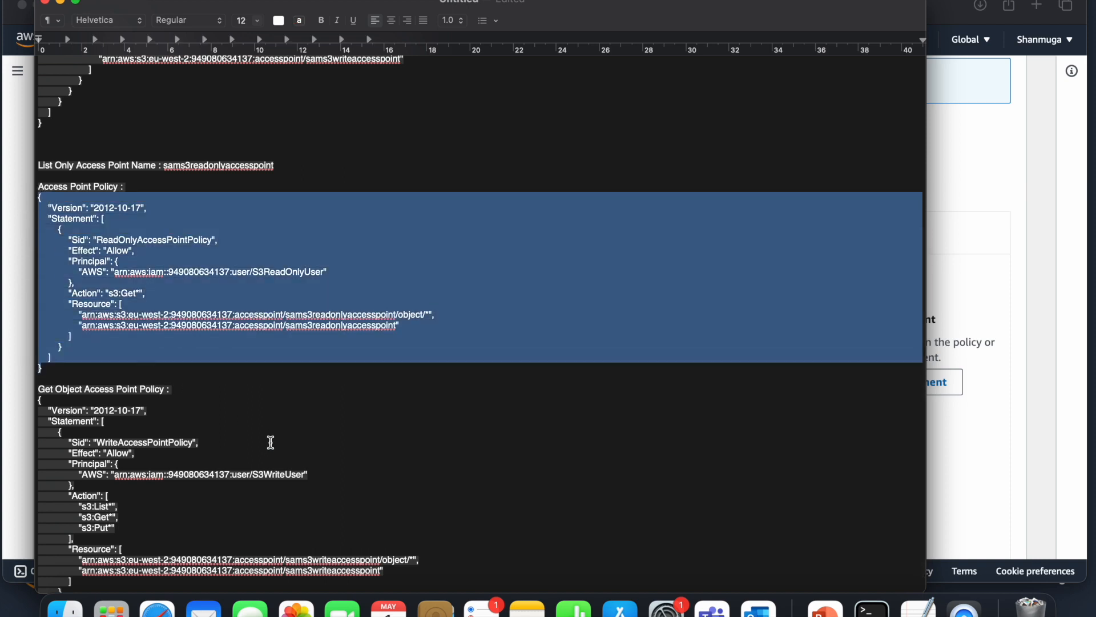
pyautogui.press('super+Tab')
pyautogui.press('super+v')
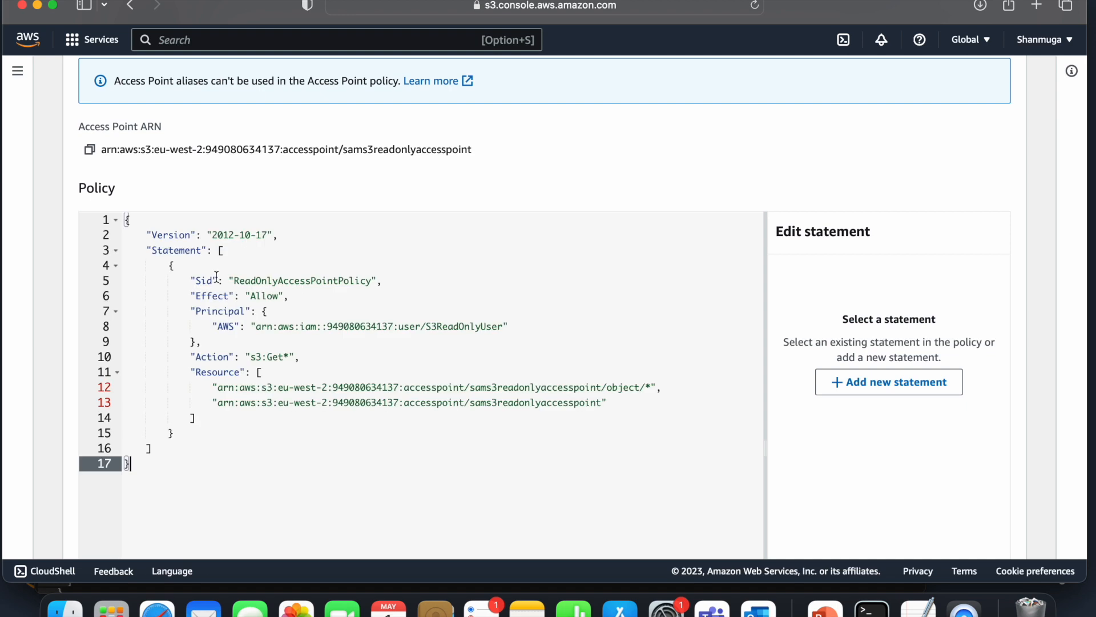
# Change the action in the access point policy to s3:List*.
pyautogui.click(292, 442)
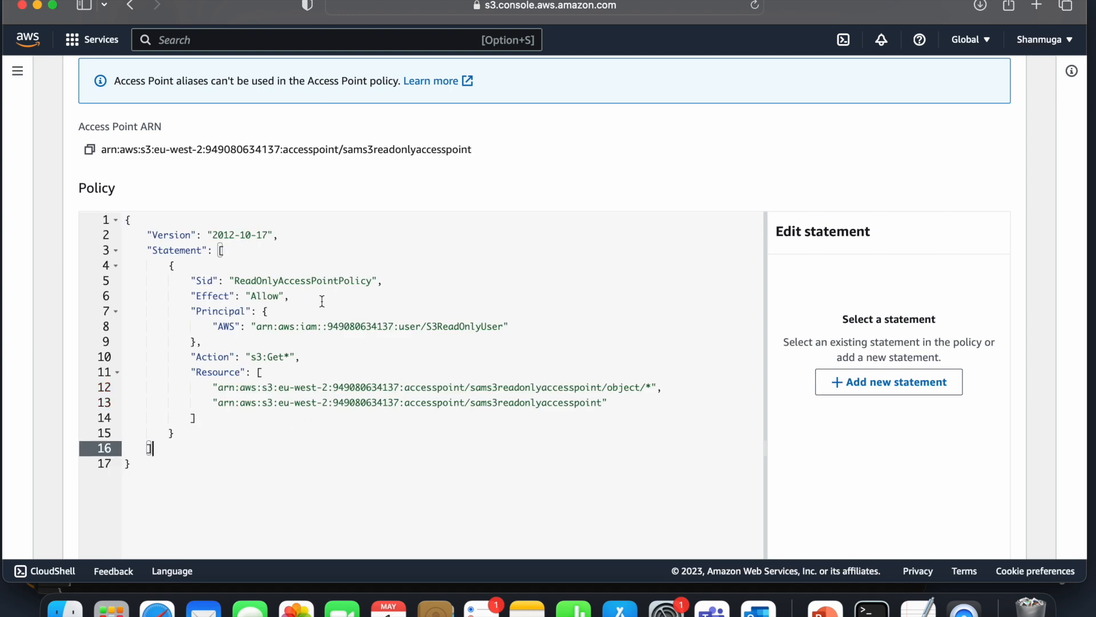
pyautogui.click(285, 358)
pyautogui.press('BackSpace')
pyautogui.press('BackSpace')
pyautogui.press('BackSpace')
pyautogui.write('List')
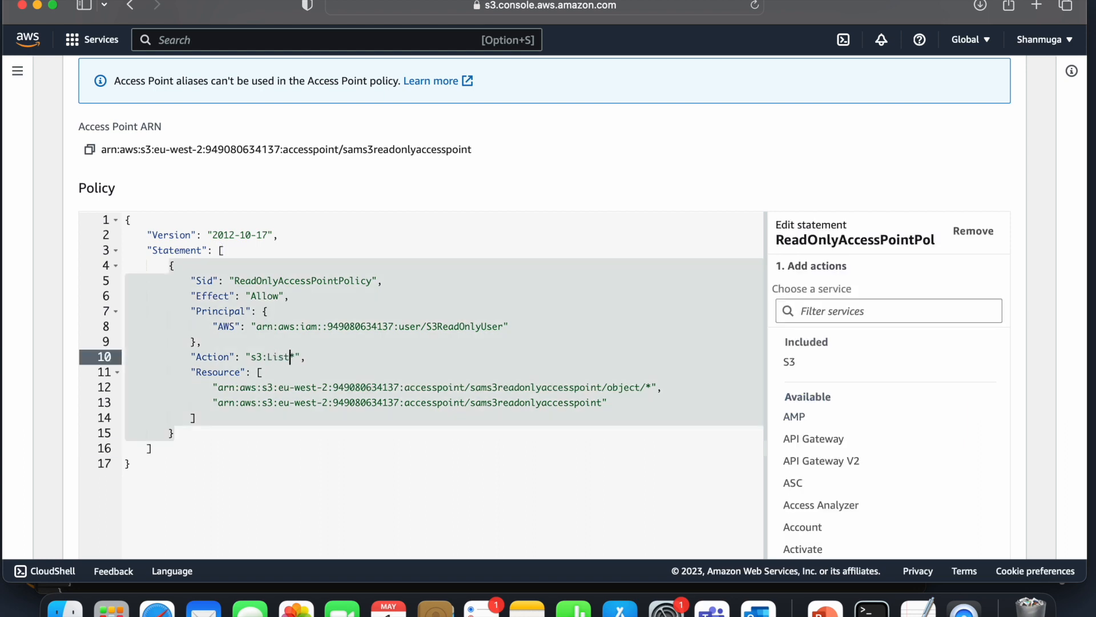
# Check the policy's resource ARNs for sams3readonlyaccesspoint and its objects, and create the access point.
pyautogui.click(338, 422)
pyautogui.click(435, 407)
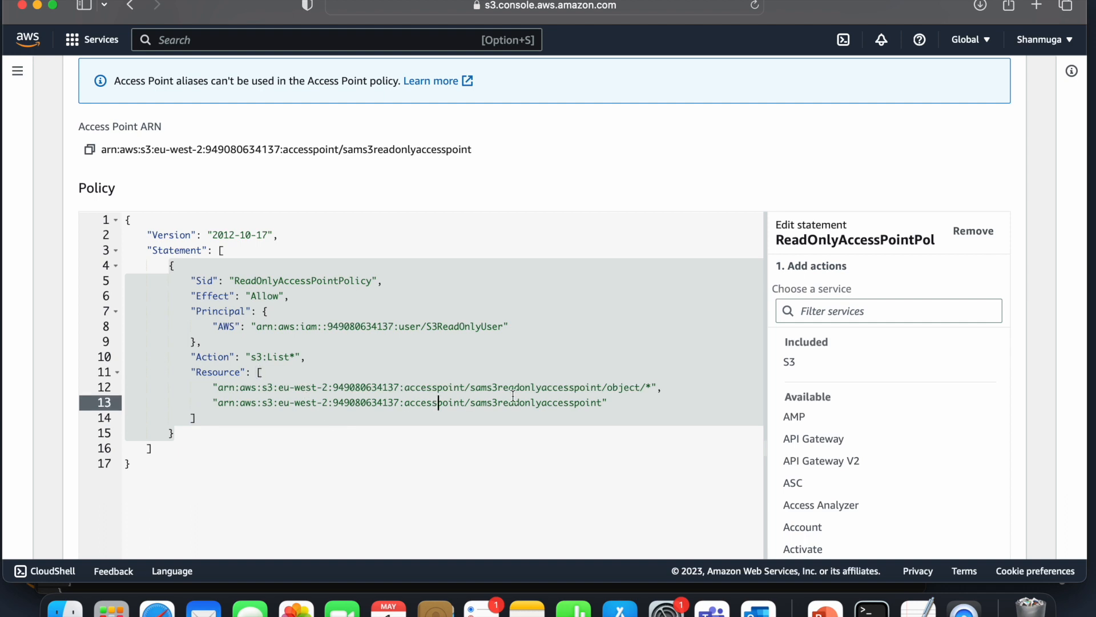
pyautogui.scroll(-2, 435, 406)
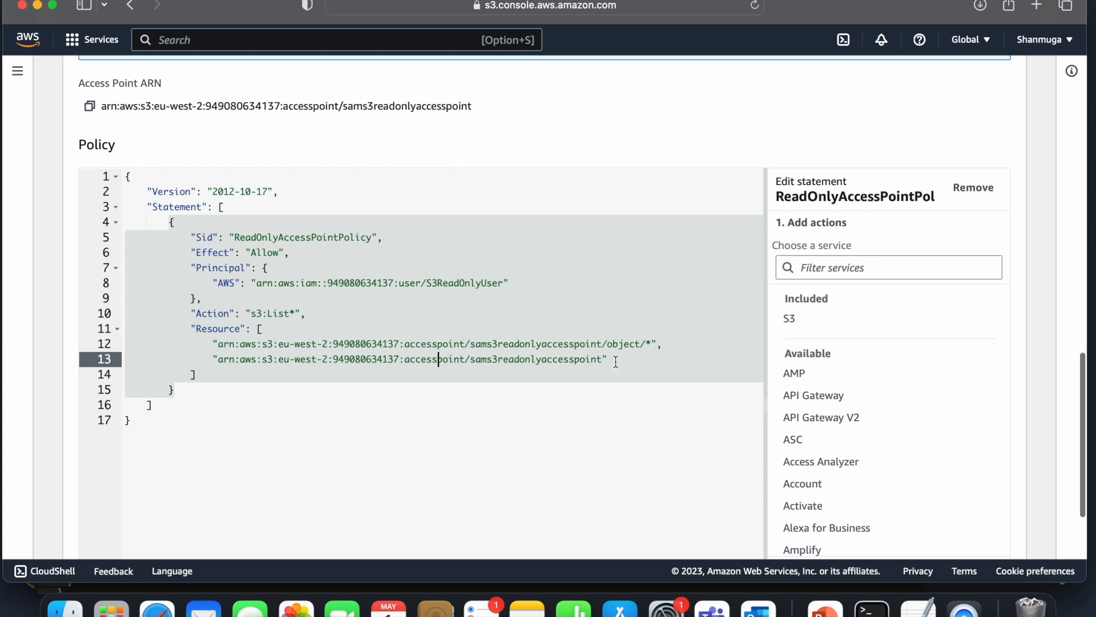
pyautogui.scroll(4, 605, 371)
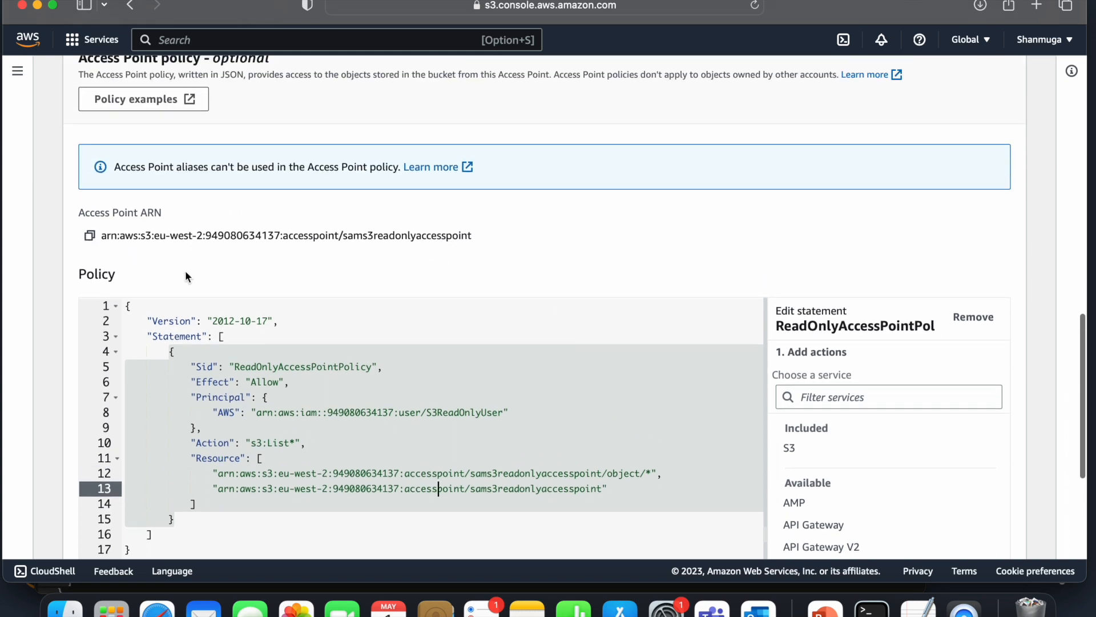
pyautogui.scroll(-4, 422, 289)
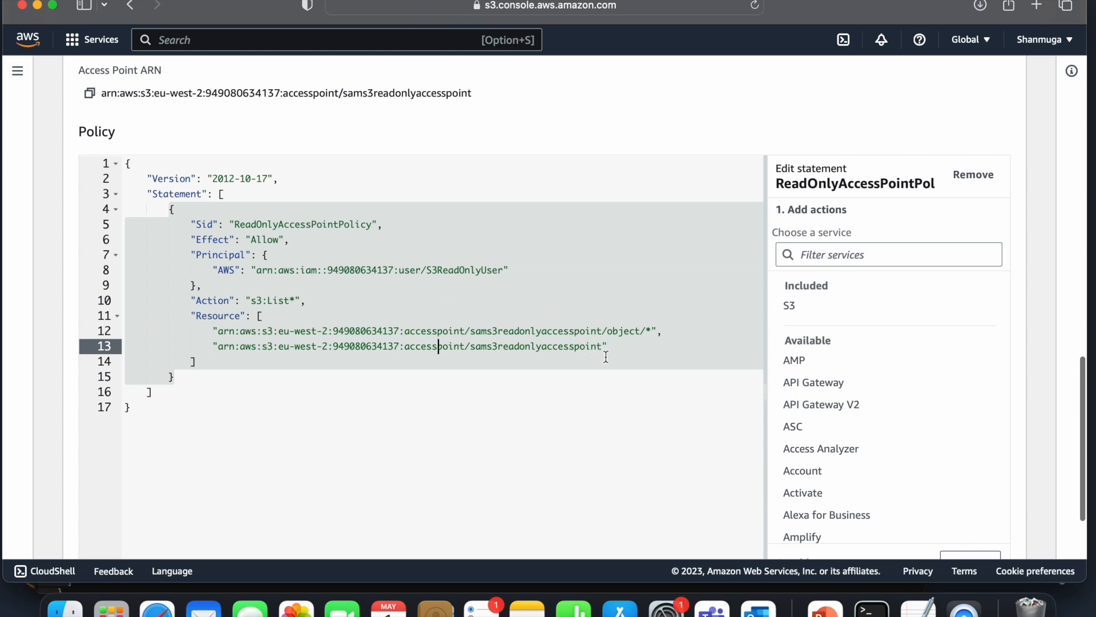
pyautogui.click(656, 332)
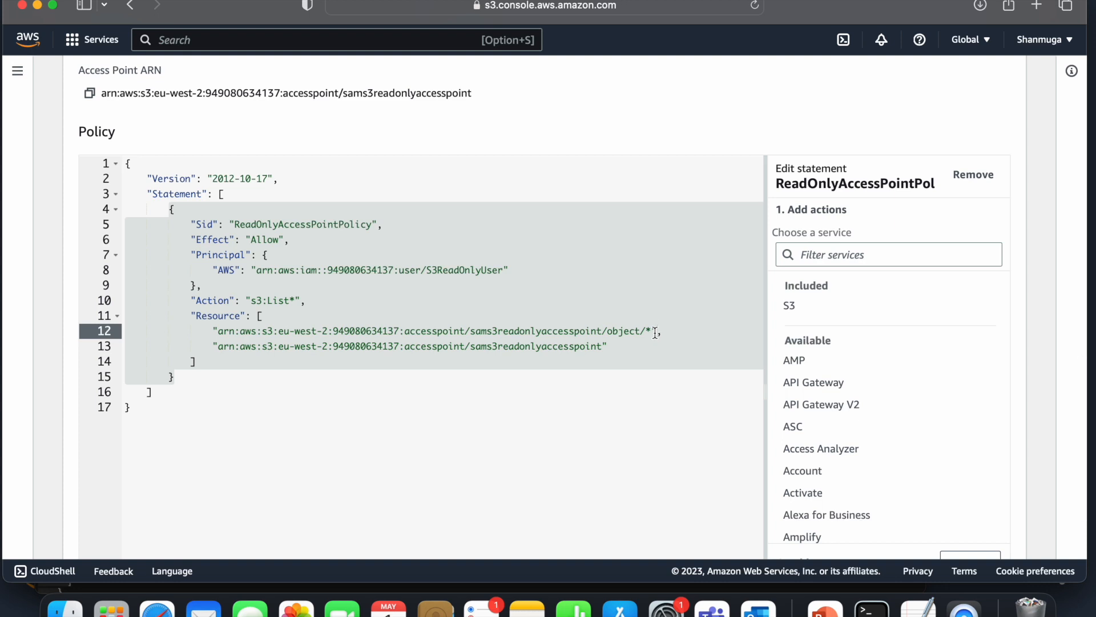
pyautogui.scroll(-5, 490, 353)
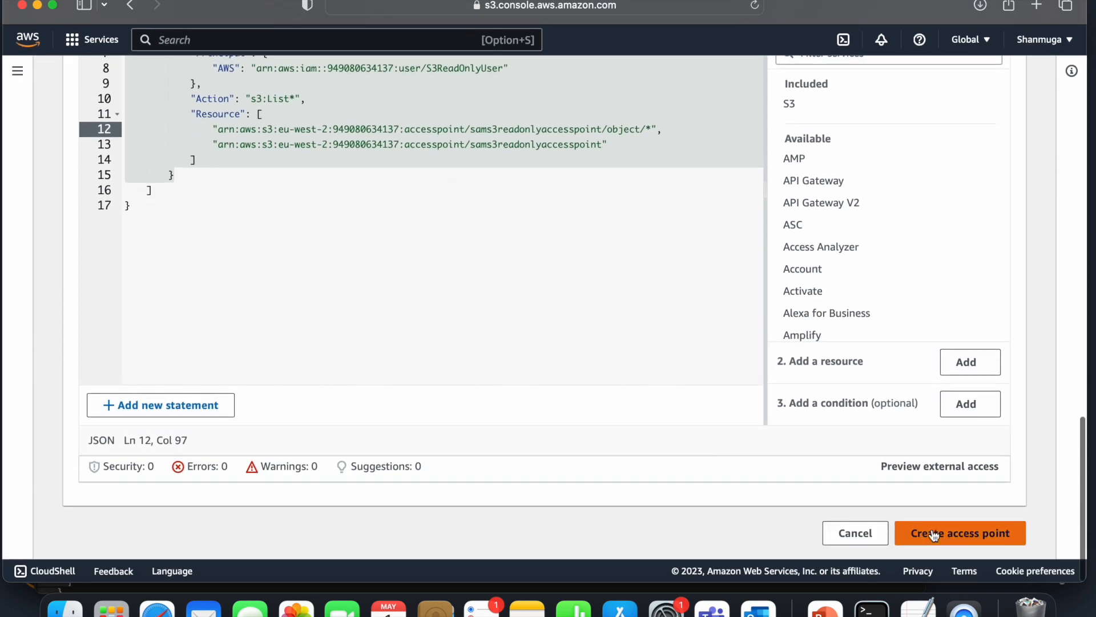
pyautogui.click(956, 537)
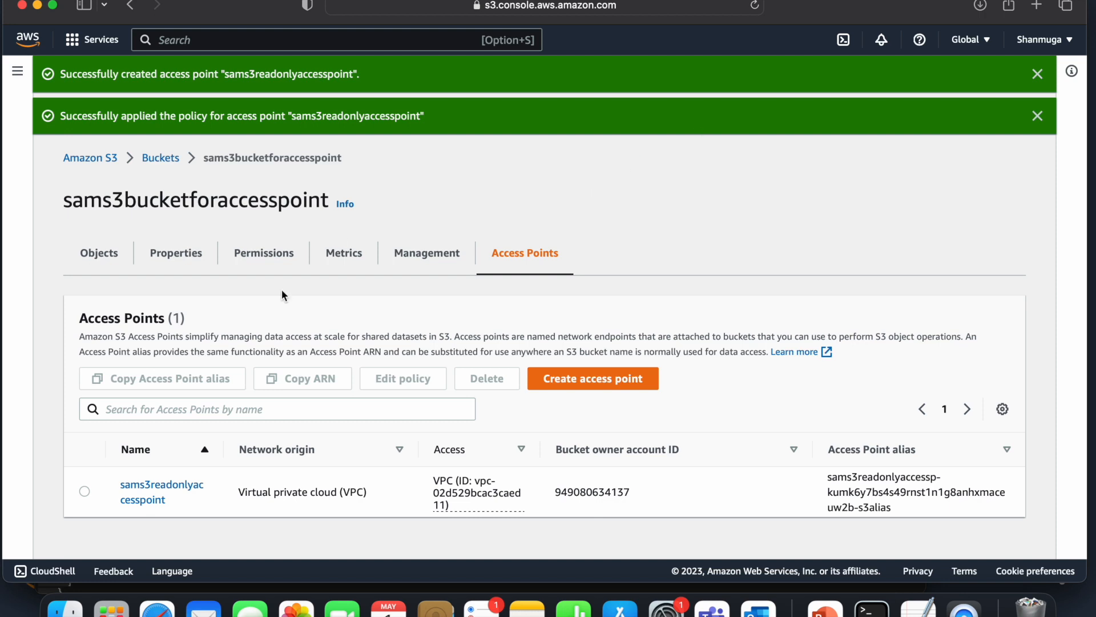
# Reopen sams3bucketforaccesspoint from the bucket list and show its access points.
pyautogui.click(161, 159)
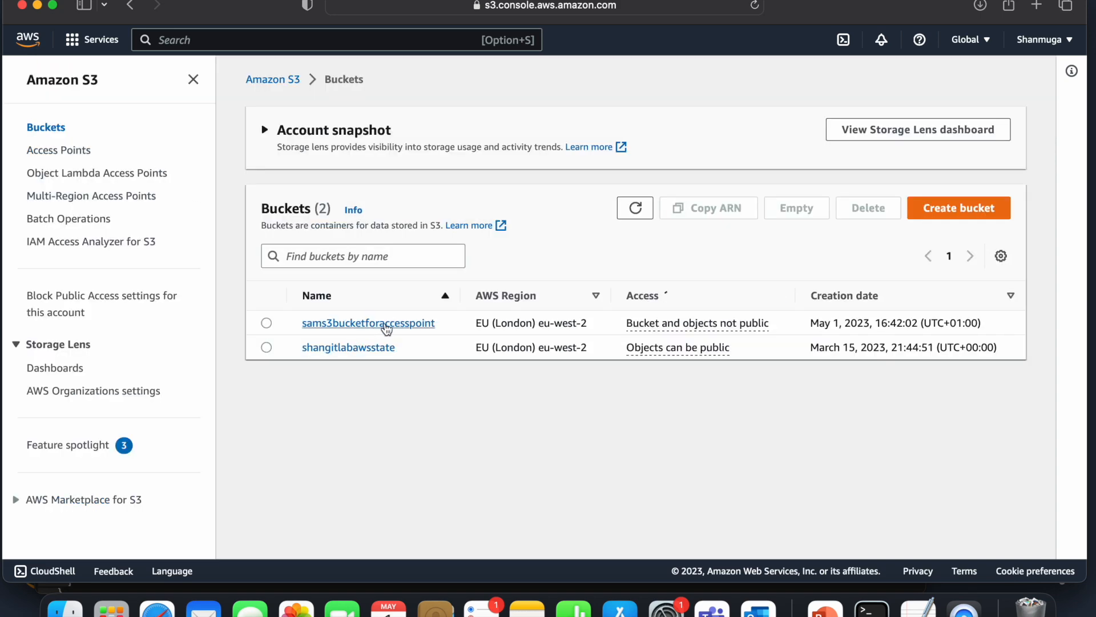
pyautogui.click(387, 324)
pyautogui.click(706, 188)
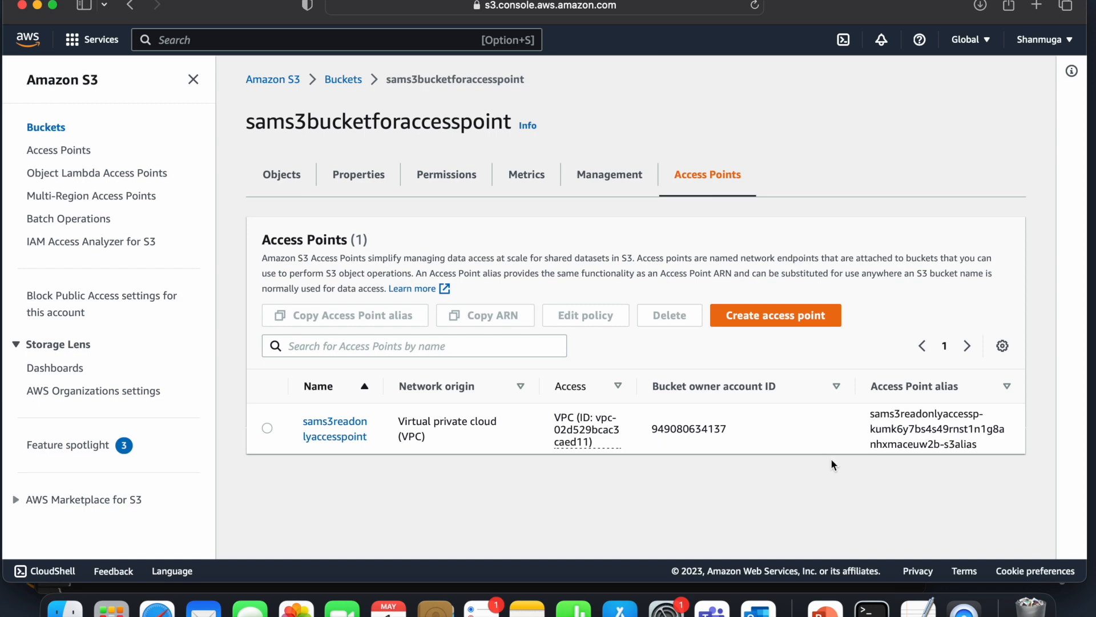
# Switch to Terminal, clear the screen and run aws configure, keeping the stored access keys, region and output format.
pyautogui.click(871, 610)
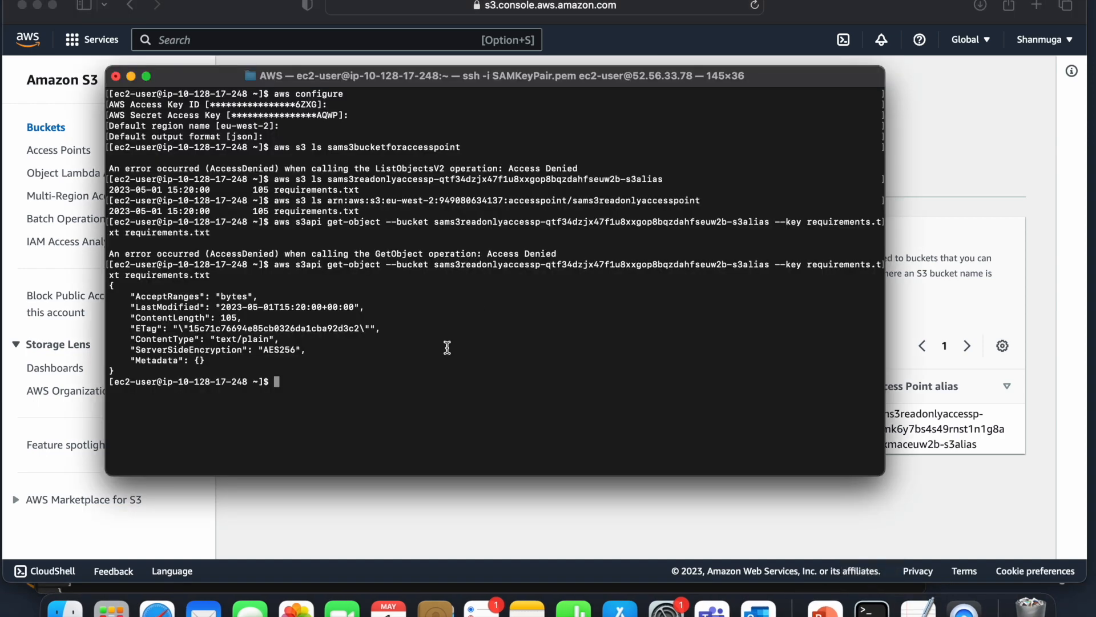
pyautogui.hotkey('ctrl', 'l')
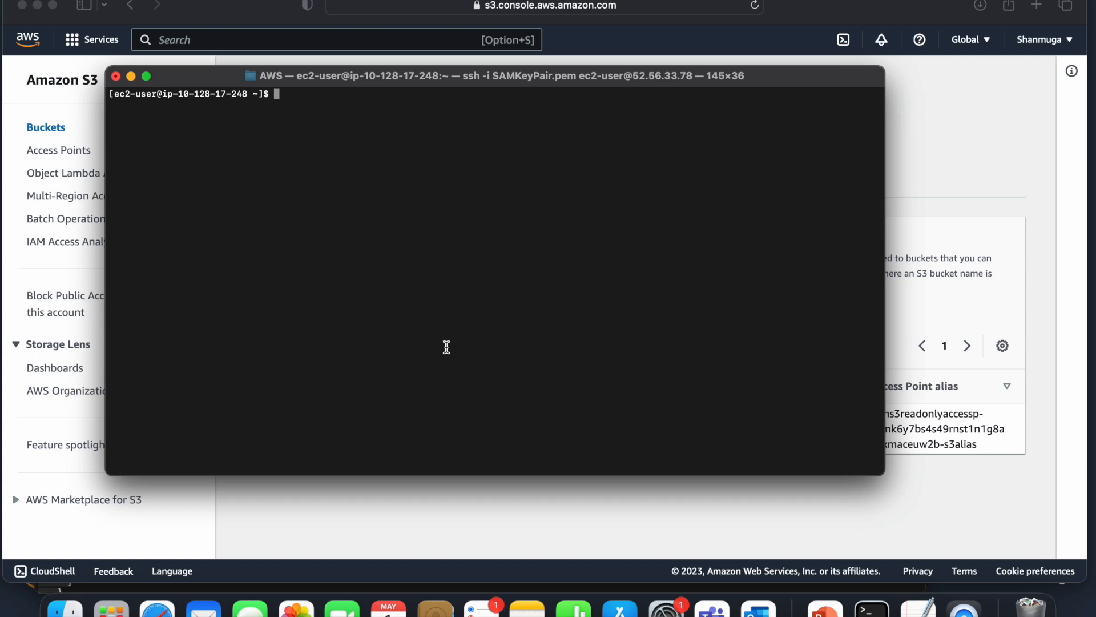
pyautogui.write('aws configure')
pyautogui.press('Return')
pyautogui.press('Return')
pyautogui.press('Return')
pyautogui.press('Return')
pyautogui.press('Return')
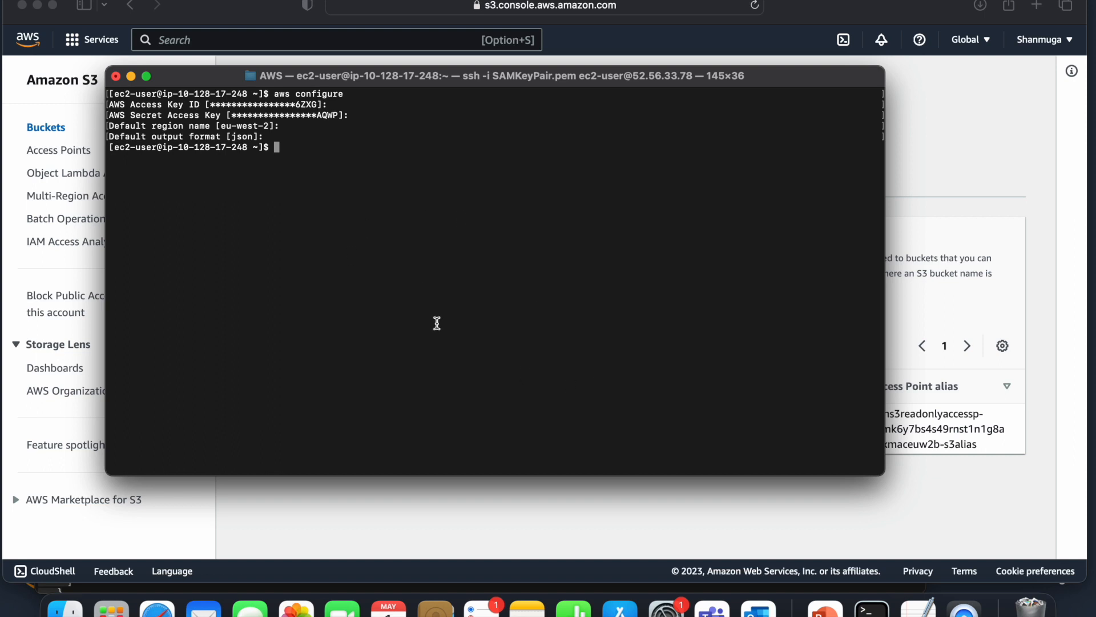
# Begin an aws ls command in Terminal and add the bucket name sams3bucketforaccesspoint copied from the S3 console in Safari.
pyautogui.write('aws ls')
pyautogui.press('super+Tab')
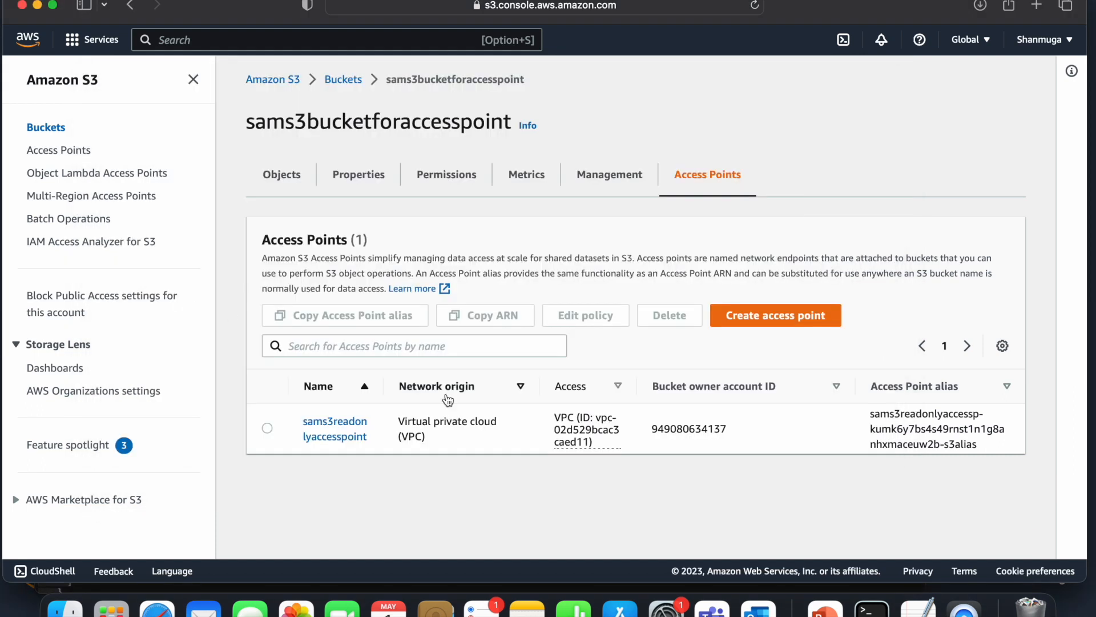
pyautogui.click(348, 188)
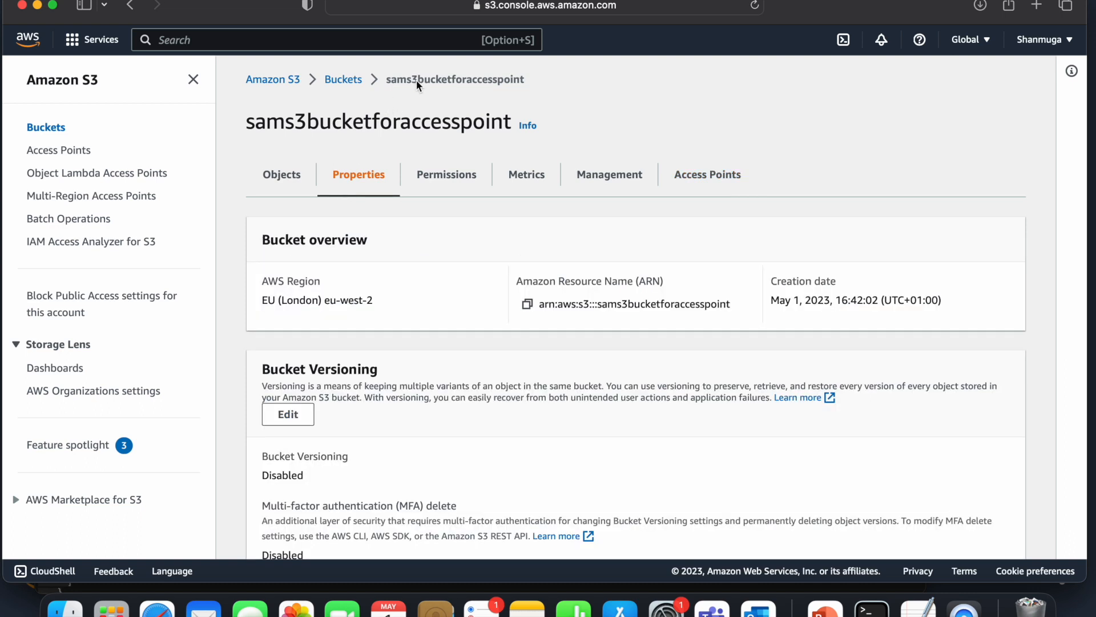
pyautogui.doubleClick(464, 80)
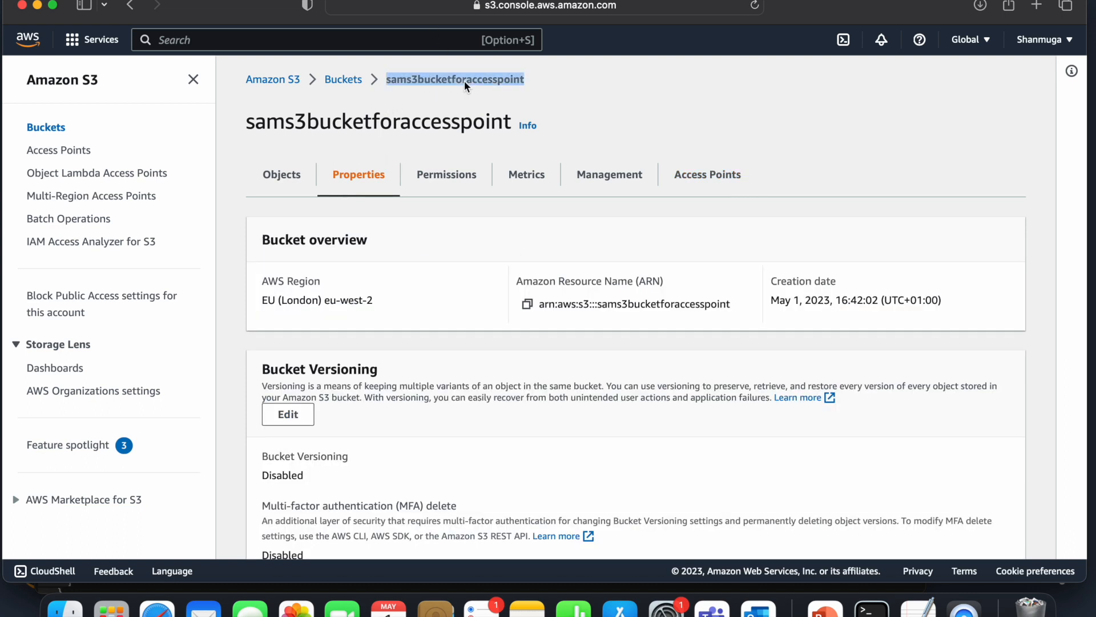
pyautogui.rightClick(465, 81)
pyautogui.click(486, 147)
pyautogui.press('super+Tab')
pyautogui.rightClick(329, 149)
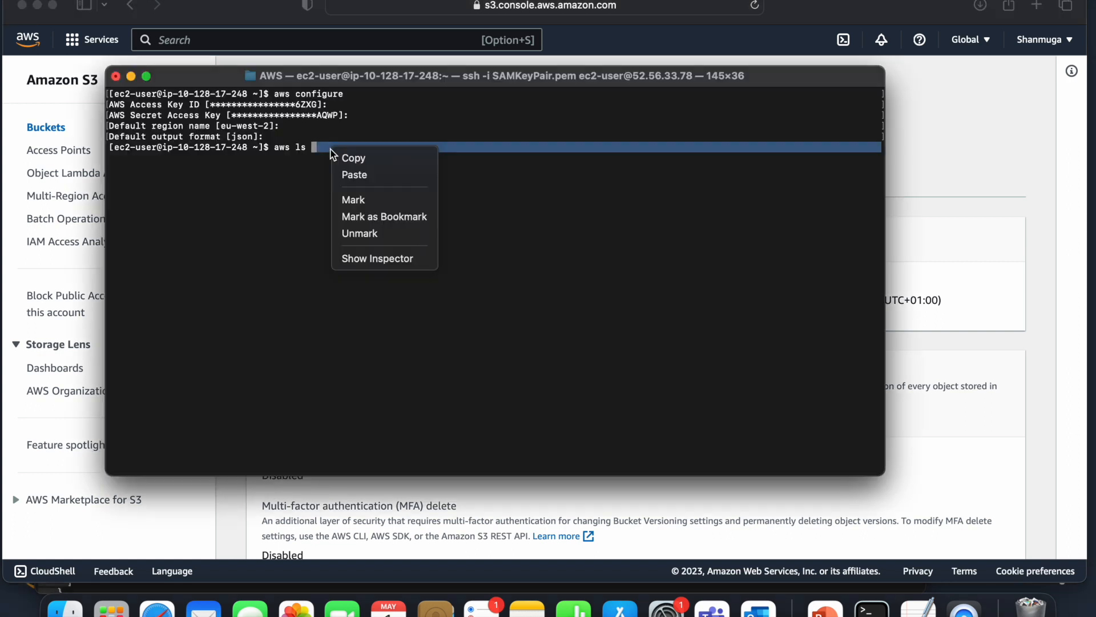
pyautogui.click(355, 175)
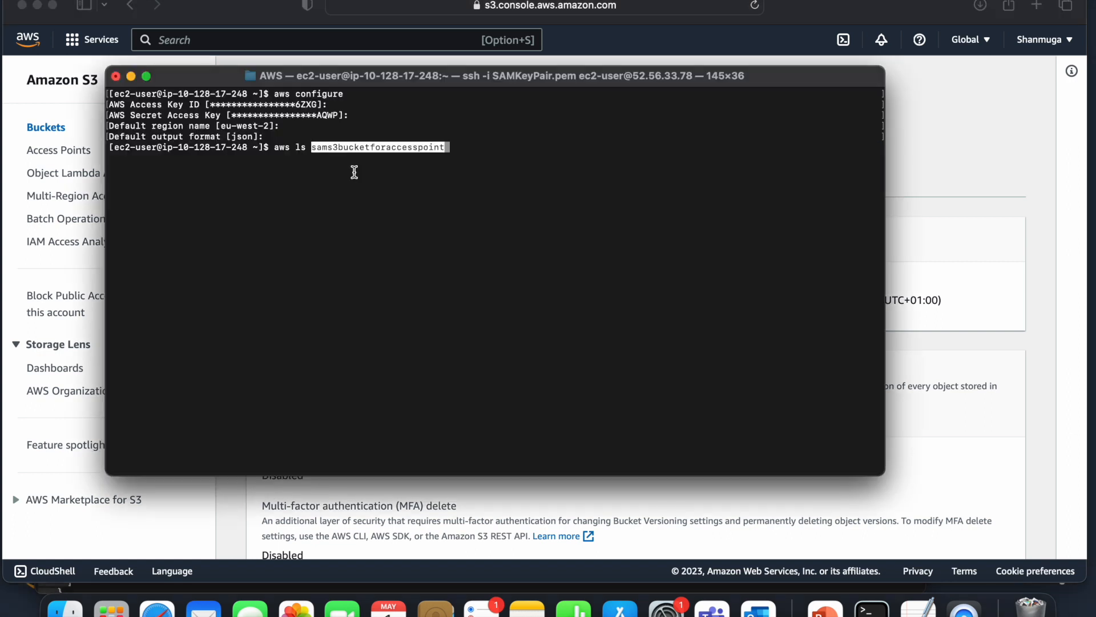
# Insert the missing s3 so the command reads aws s3 ls sams3bucketforaccesspoint, and run it.
pyautogui.press('Left')
pyautogui.press('Left')
pyautogui.press('Left')
pyautogui.press('Left')
pyautogui.press('Left')
pyautogui.press('Left')
pyautogui.press('Left')
pyautogui.press('Left')
pyautogui.press('Left')
pyautogui.press('Left')
pyautogui.press('Left')
pyautogui.press('Left')
pyautogui.press('Left')
pyautogui.press('Left')
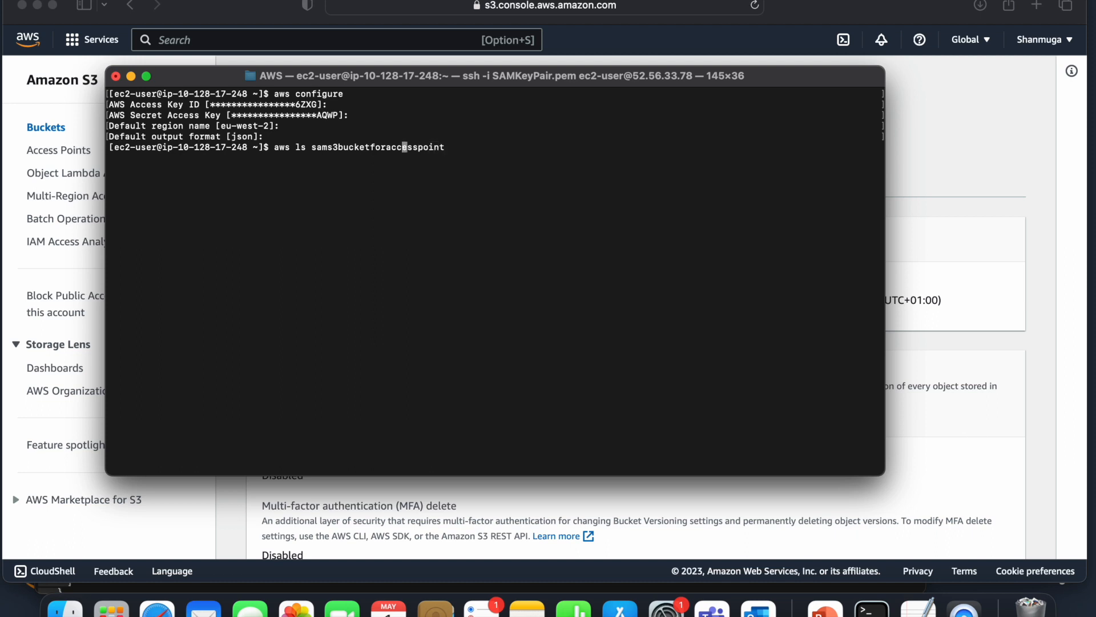
pyautogui.press('Left')
pyautogui.press('Left')
pyautogui.press('Left')
pyautogui.press('Left')
pyautogui.press('Left')
pyautogui.press('Left')
pyautogui.press('Left')
pyautogui.press('Left')
pyautogui.press('Left')
pyautogui.press('Left')
pyautogui.press('Left')
pyautogui.press('Left')
pyautogui.press('Left')
pyautogui.press('Left')
pyautogui.write('s3')
pyautogui.press('Return')
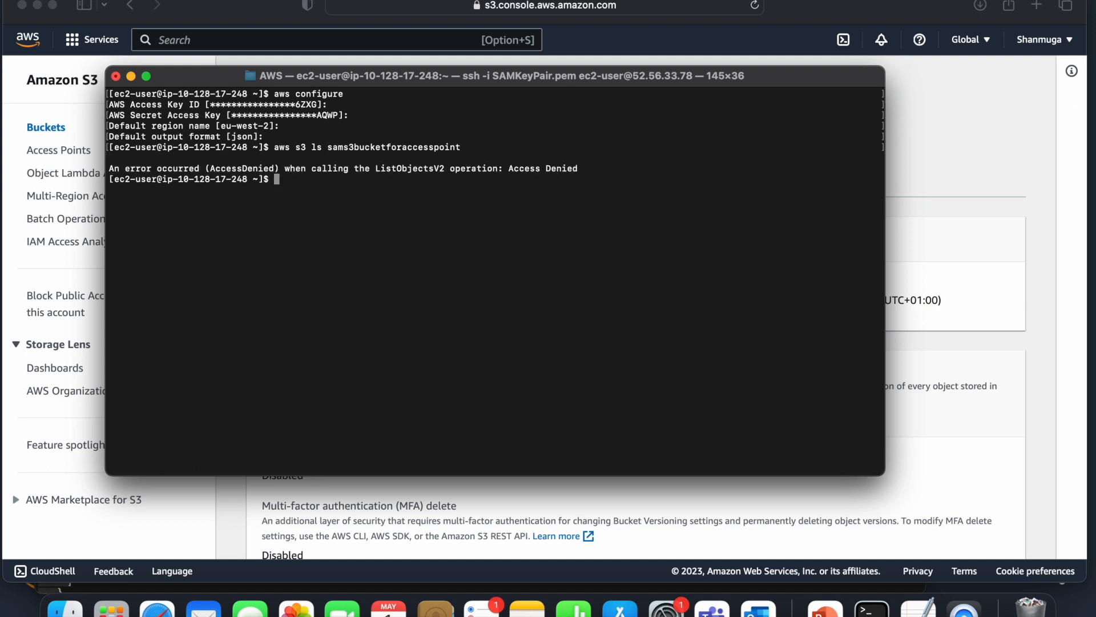
# Recall the last listing command and remove the bucket name from it, leaving aws s3 ls.
pyautogui.press('Up')
pyautogui.press('BackSpace')
pyautogui.press('BackSpace')
pyautogui.press('BackSpace')
pyautogui.press('BackSpace')
pyautogui.press('BackSpace')
pyautogui.press('BackSpace')
pyautogui.press('BackSpace')
pyautogui.press('BackSpace')
pyautogui.press('BackSpace')
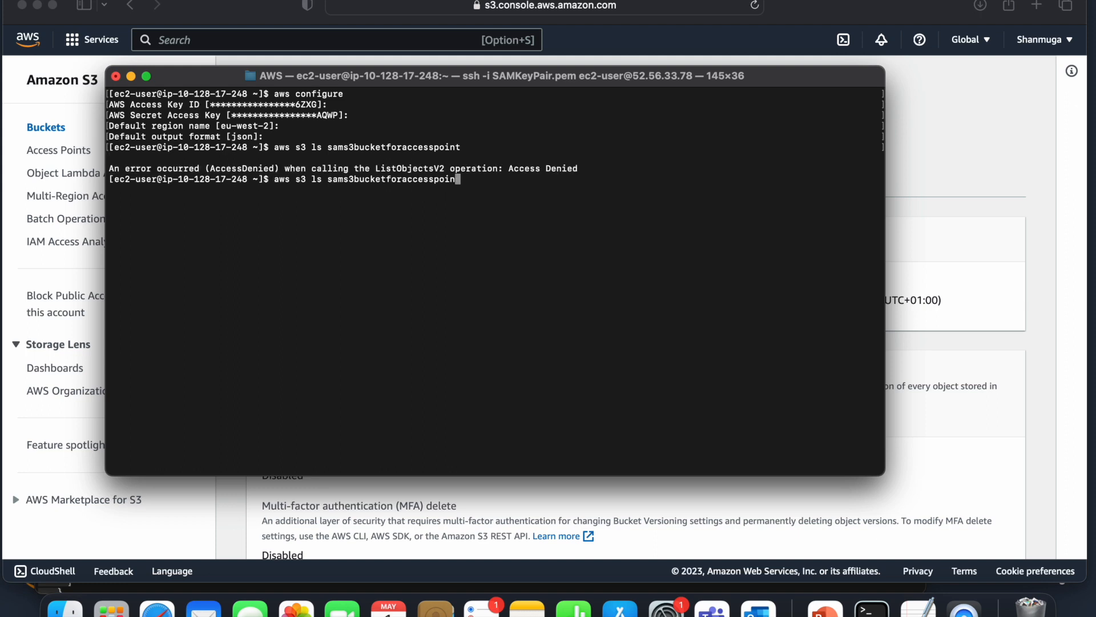
pyautogui.press('BackSpace')
pyautogui.press('BackSpace')
pyautogui.press('BackSpace')
pyautogui.press('BackSpace')
pyautogui.press('BackSpace')
pyautogui.press('BackSpace')
pyautogui.press('BackSpace')
pyautogui.press('BackSpace')
pyautogui.press('BackSpace')
pyautogui.press('BackSpace')
pyautogui.press('BackSpace')
pyautogui.press('BackSpace')
pyautogui.press('BackSpace')
pyautogui.press('BackSpace')
pyautogui.press('BackSpace')
pyautogui.press('BackSpace')
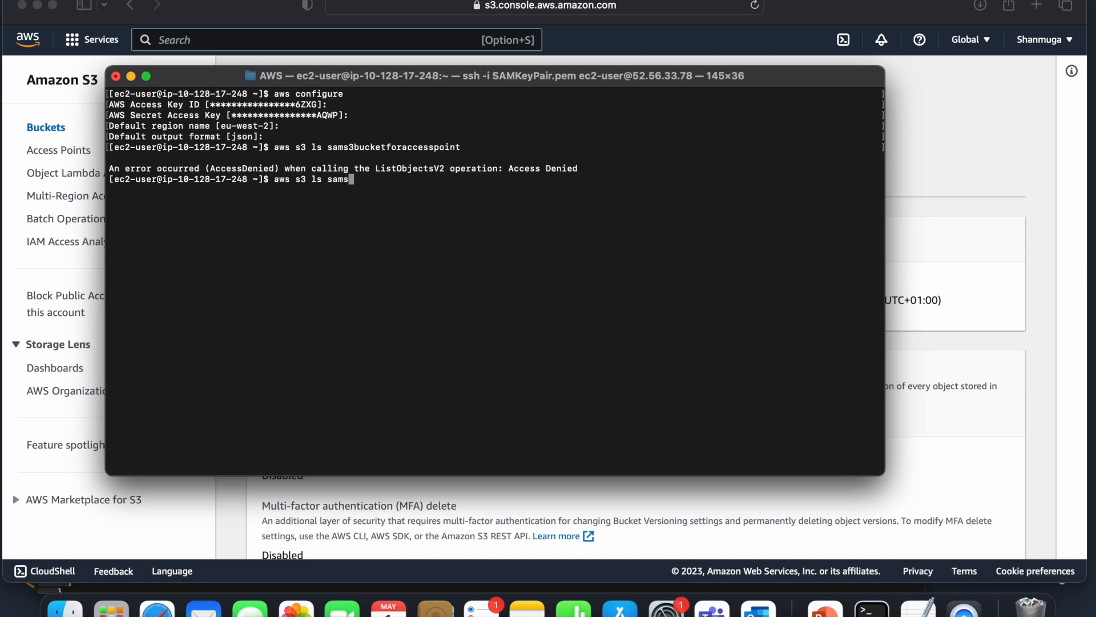
# Switch to Safari and copy the alias of sams3readonlyaccesspoint from the bucket's access points list.
pyautogui.press('super+Tab')
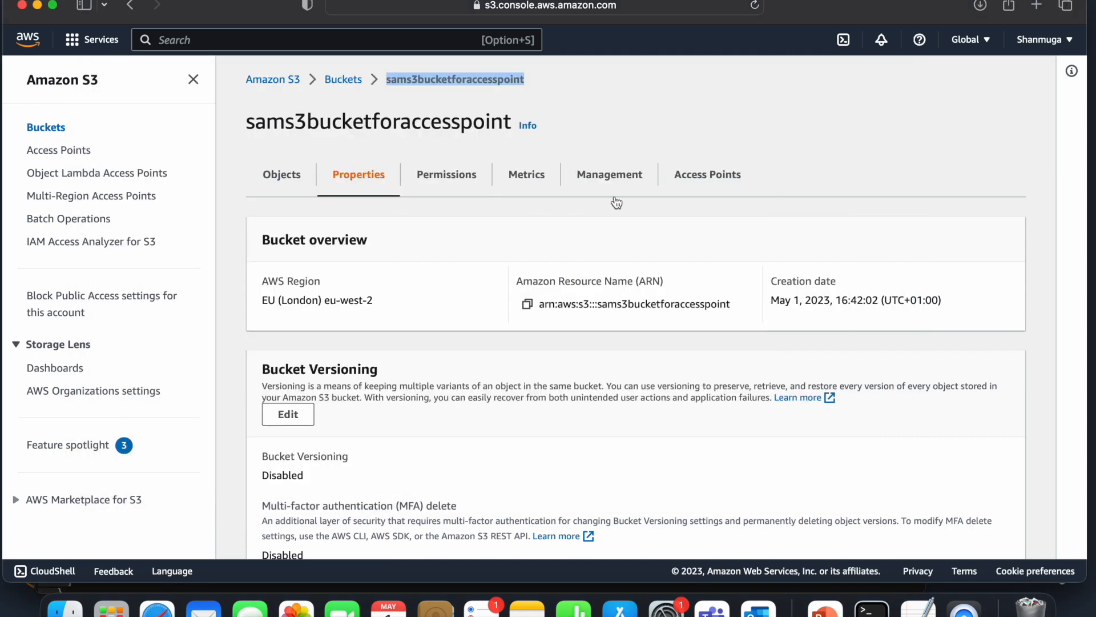
pyautogui.click(707, 177)
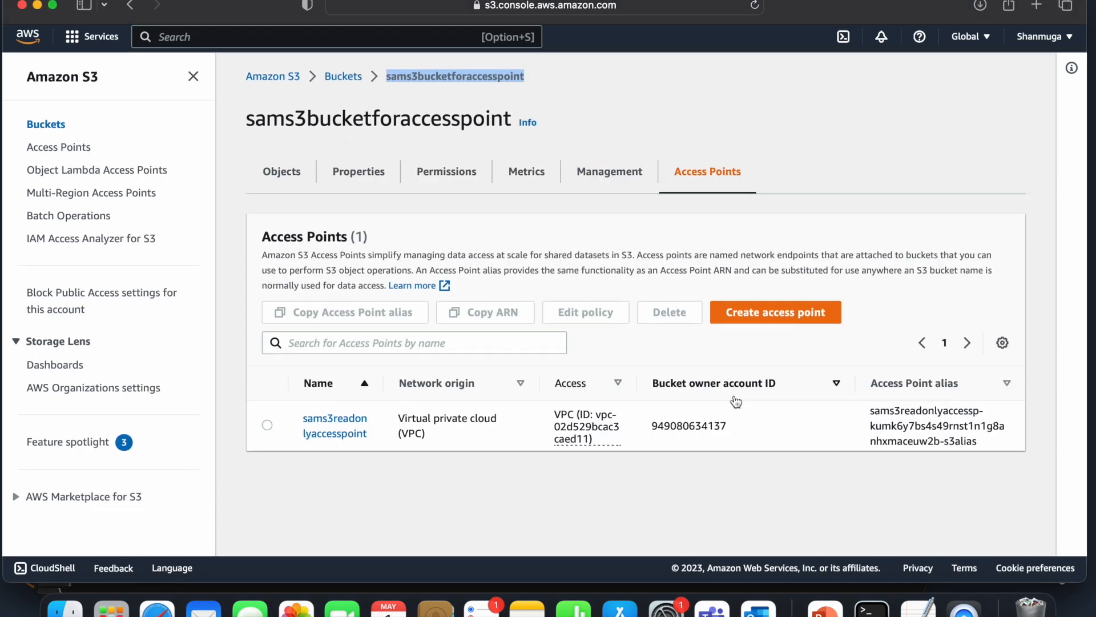
pyautogui.moveTo(985, 447); pyautogui.dragTo(862, 411)
pyautogui.rightClick(921, 424)
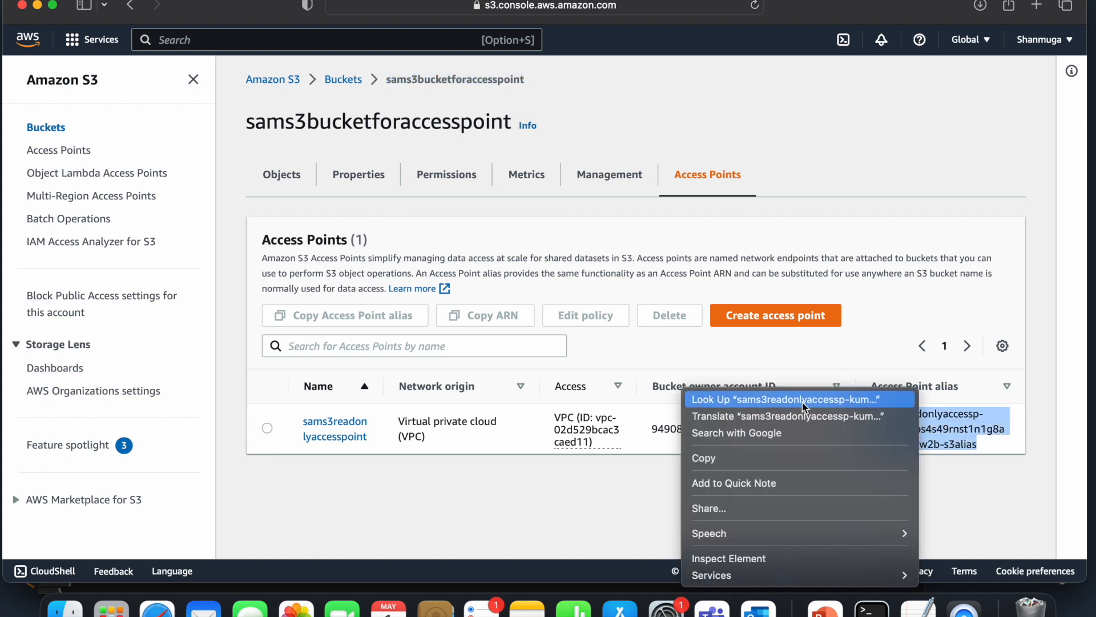
pyautogui.click(707, 463)
# Switch to Terminal, append the copied access point alias to aws s3 ls and run the command.
pyautogui.press('super+Tab')
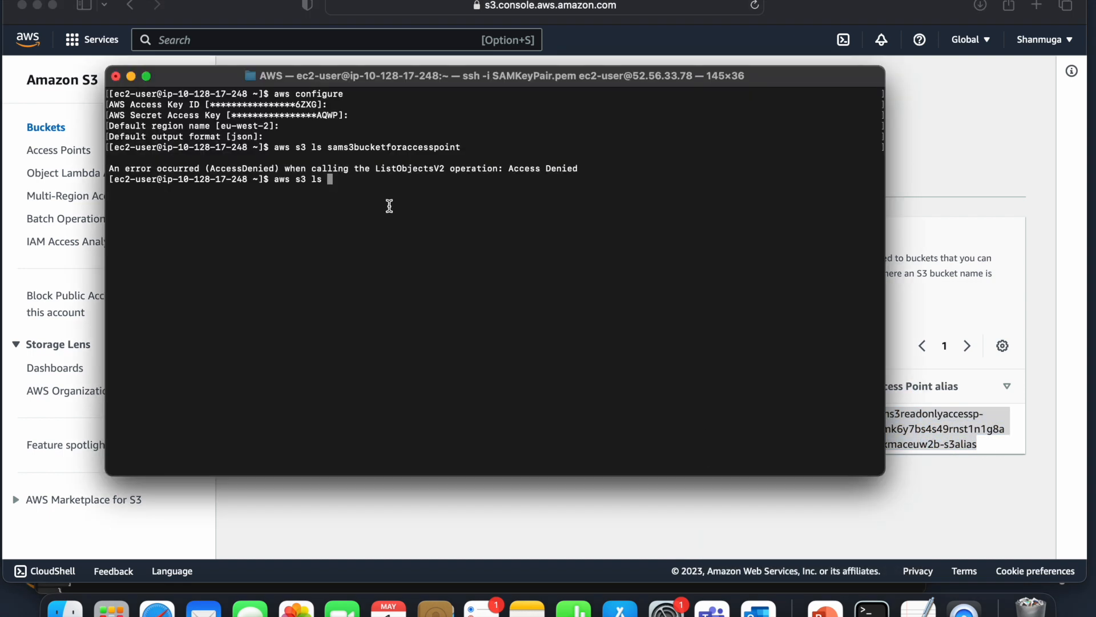
pyautogui.rightClick(338, 190)
pyautogui.click(357, 212)
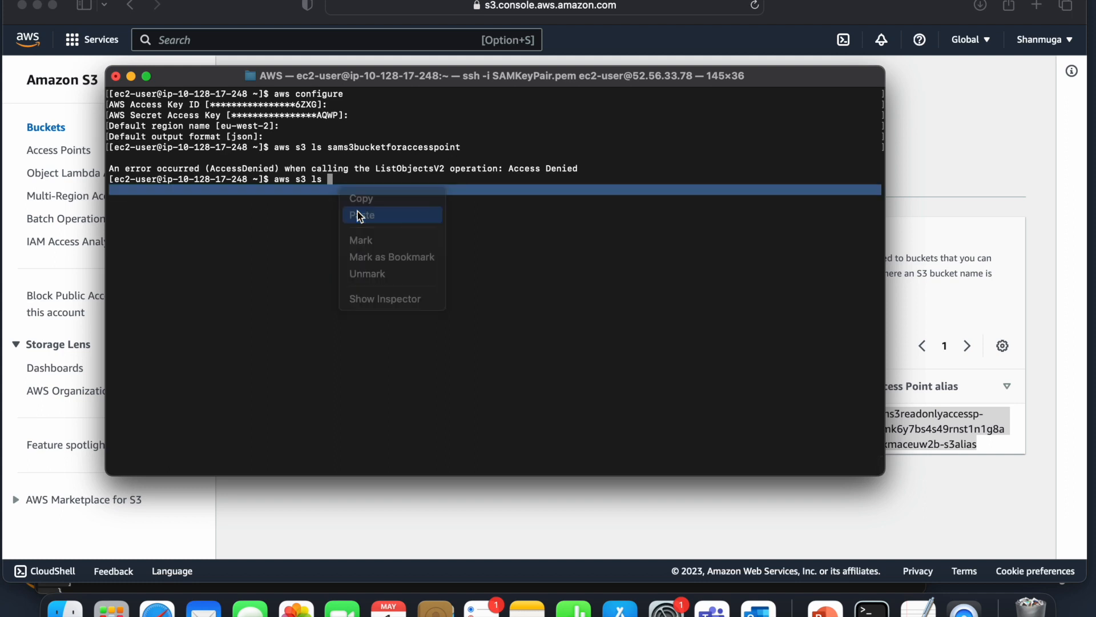
pyautogui.press('Return')
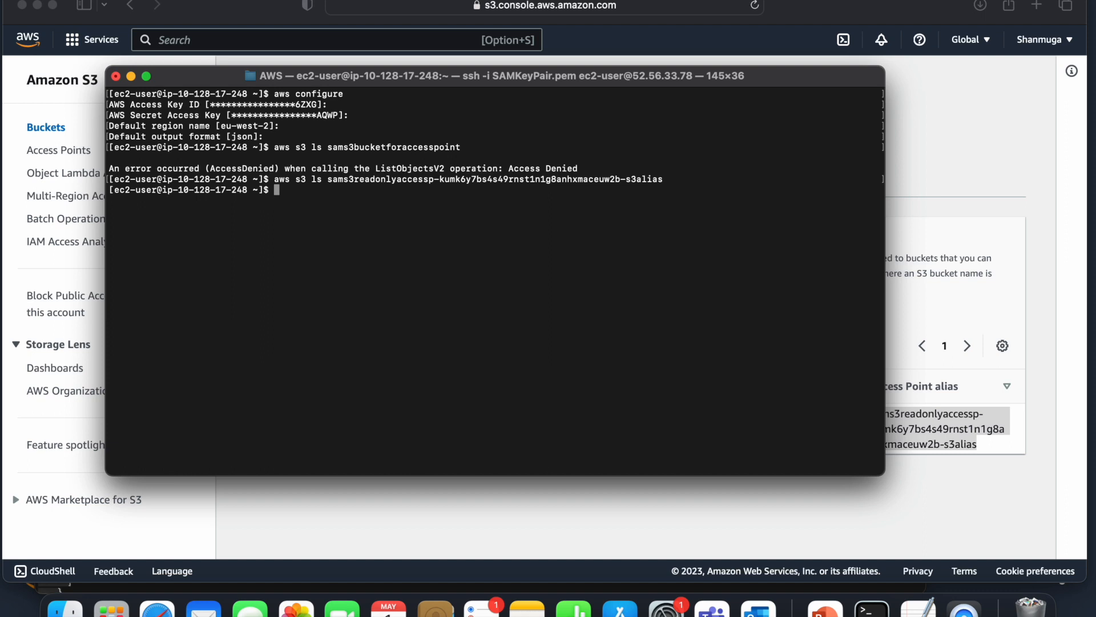
# Switch to Safari, upload requirements.txt from the Desktop to sams3bucketforaccesspoint and close the upload status page.
pyautogui.press('super+Tab')
pyautogui.click(293, 187)
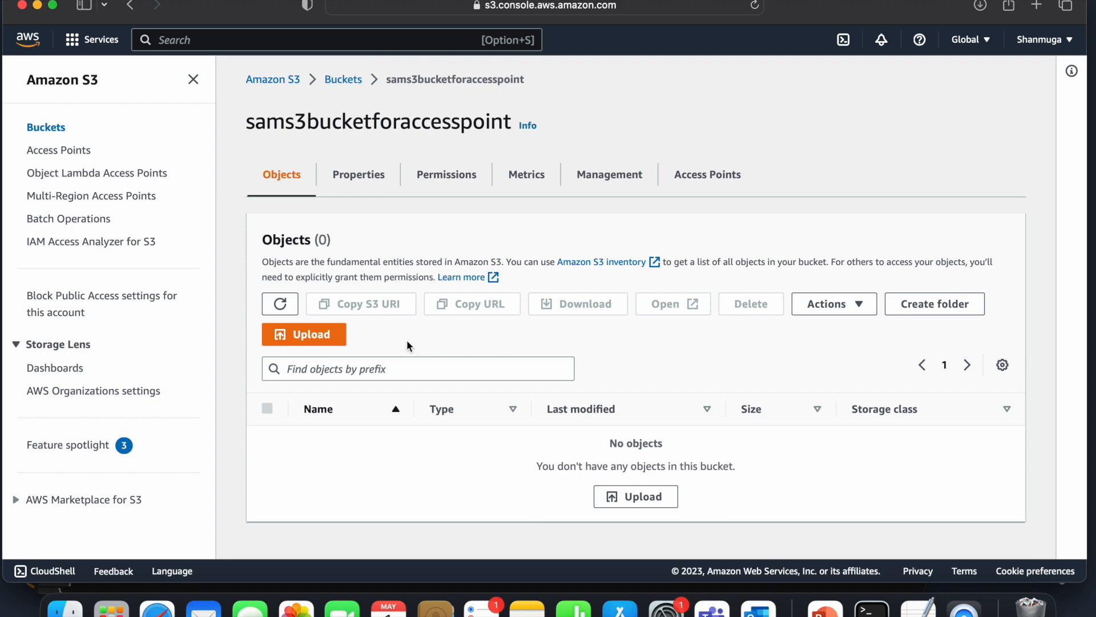
pyautogui.click(293, 337)
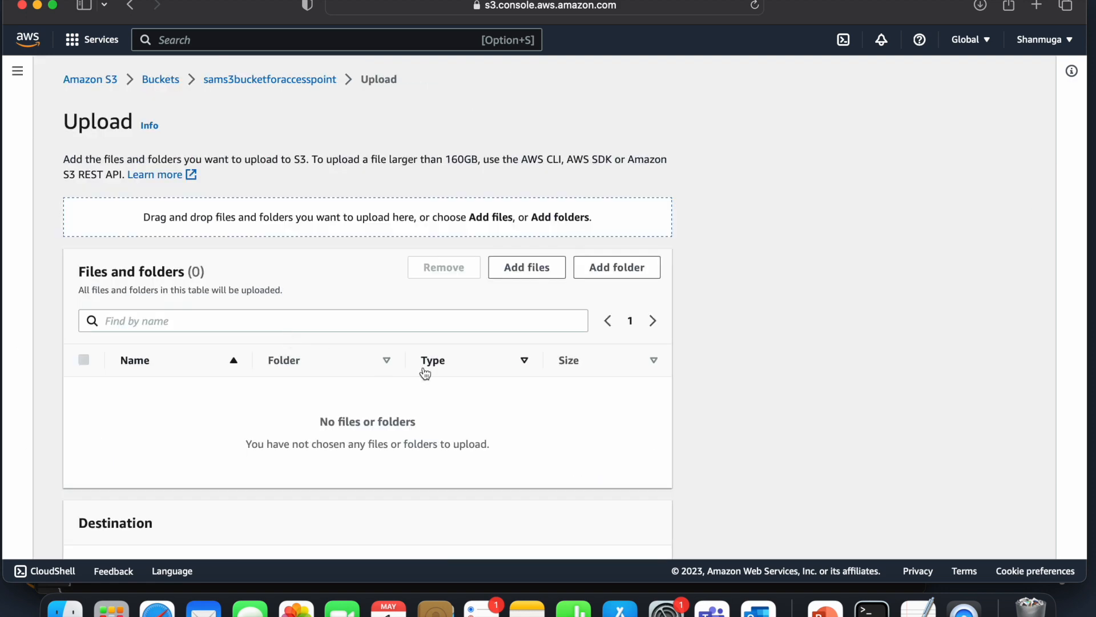
pyautogui.click(514, 276)
pyautogui.doubleClick(166, 215)
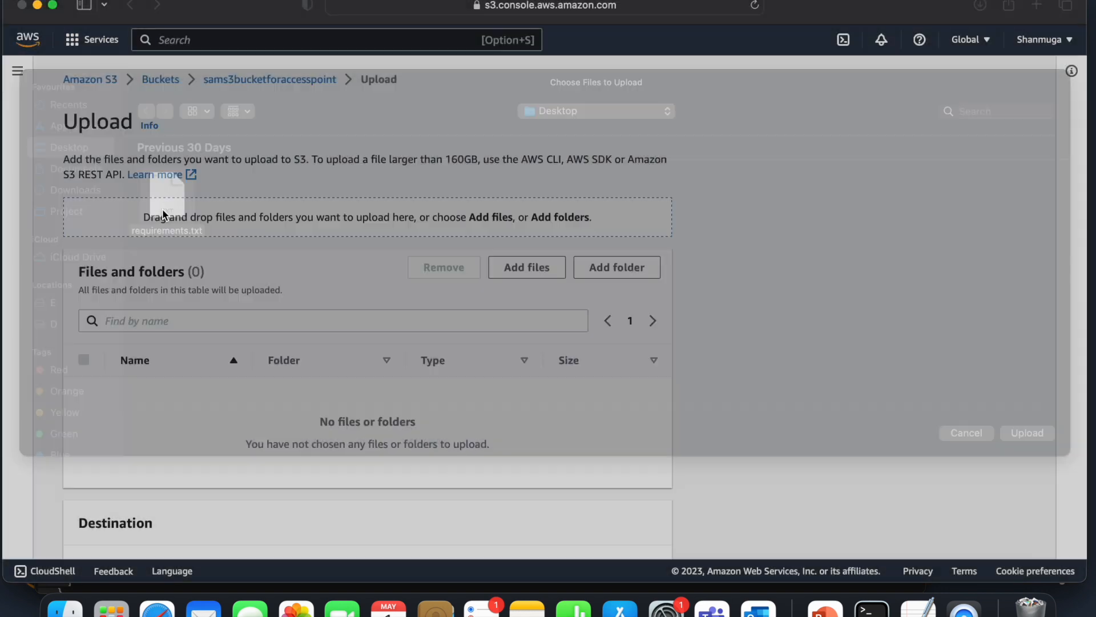
pyautogui.scroll(-5, 506, 358)
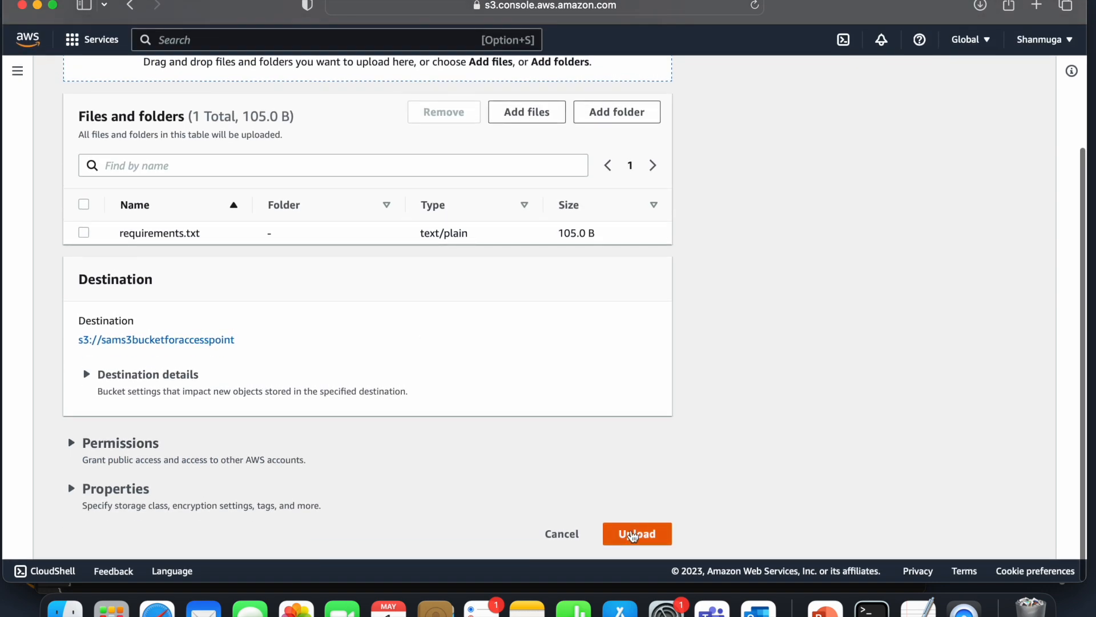
pyautogui.click(632, 531)
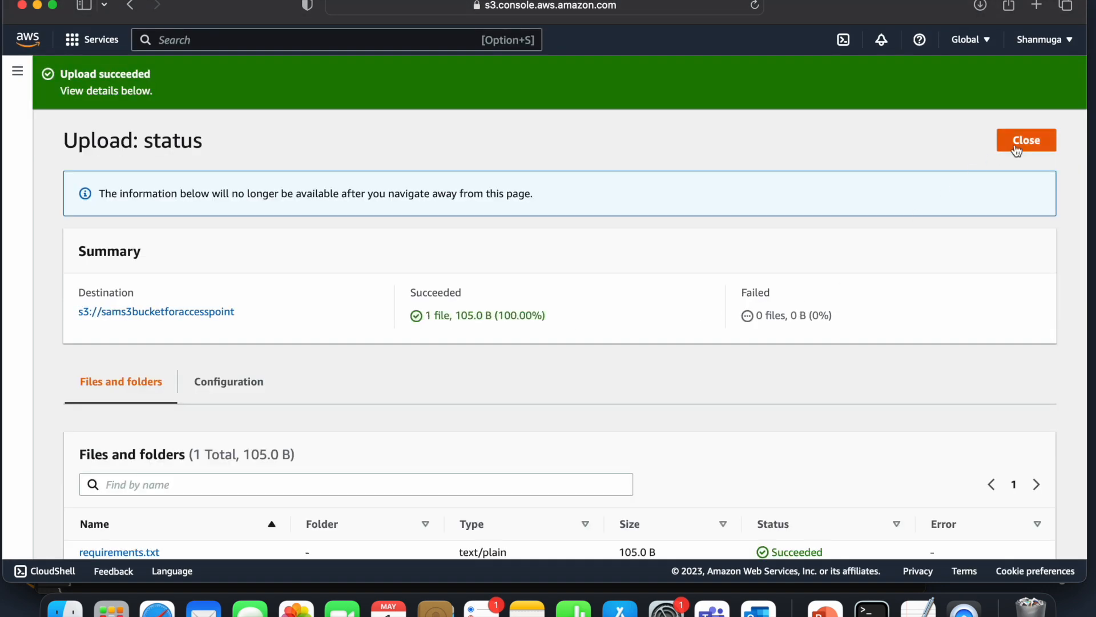
pyautogui.click(1031, 148)
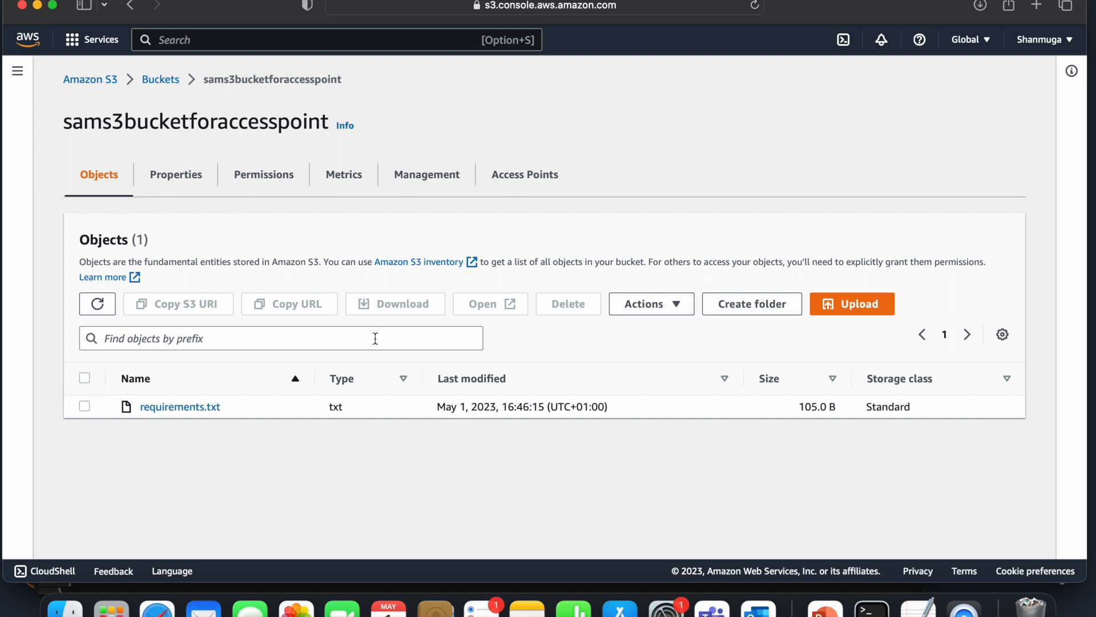
# Switch to Terminal and rerun the aws s3 ls command with the access point alias.
pyautogui.press('super+Tab')
pyautogui.press('Up')
pyautogui.press('Return')
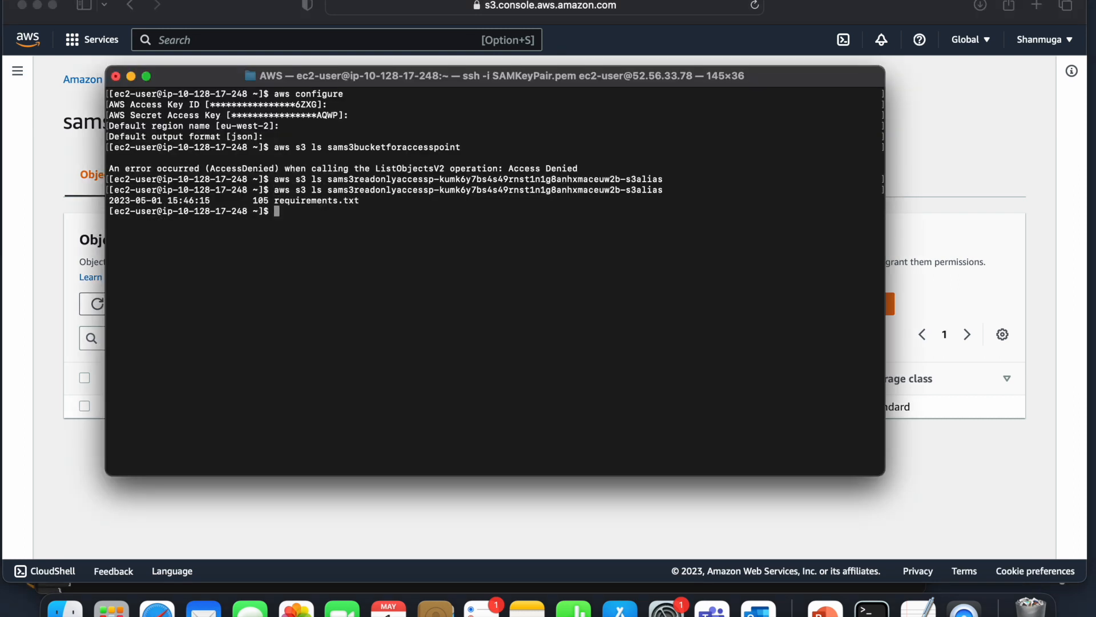
# Recall an earlier command from the history and edit it to read aws s3 ls, without a target.
pyautogui.press('Up')
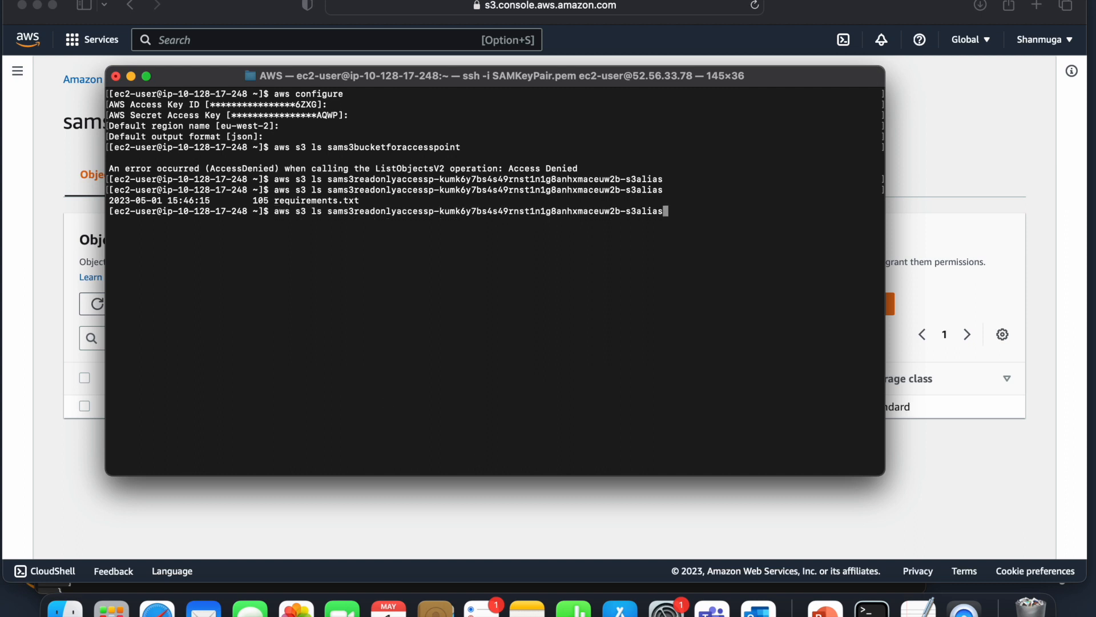
pyautogui.press('BackSpace')
pyautogui.press('BackSpace')
pyautogui.press('BackSpace')
pyautogui.press('BackSpace')
pyautogui.press('BackSpace')
pyautogui.press('BackSpace')
pyautogui.press('BackSpace')
pyautogui.press('BackSpace')
pyautogui.press('BackSpace')
pyautogui.press('BackSpace')
pyautogui.press('BackSpace')
pyautogui.press('BackSpace')
pyautogui.press('BackSpace')
pyautogui.press('BackSpace')
pyautogui.press('BackSpace')
pyautogui.press('Up')
pyautogui.press('Up')
pyautogui.press('BackSpace')
pyautogui.press('BackSpace')
pyautogui.press('BackSpace')
pyautogui.press('BackSpace')
pyautogui.press('BackSpace')
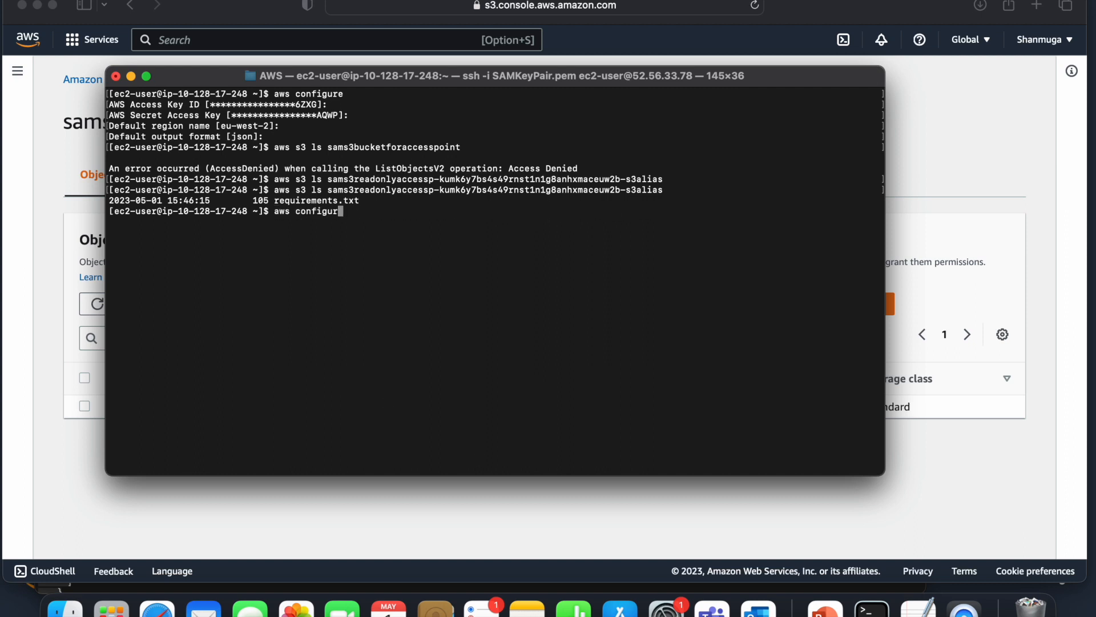
pyautogui.press('BackSpace')
pyautogui.press('BackSpace')
pyautogui.press('BackSpace')
pyautogui.press('BackSpace')
pyautogui.write('s3 ls')
# Switch to Safari and copy the Amazon Resource Name from the properties of sams3readonlyaccesspoint.
pyautogui.press('super+Tab')
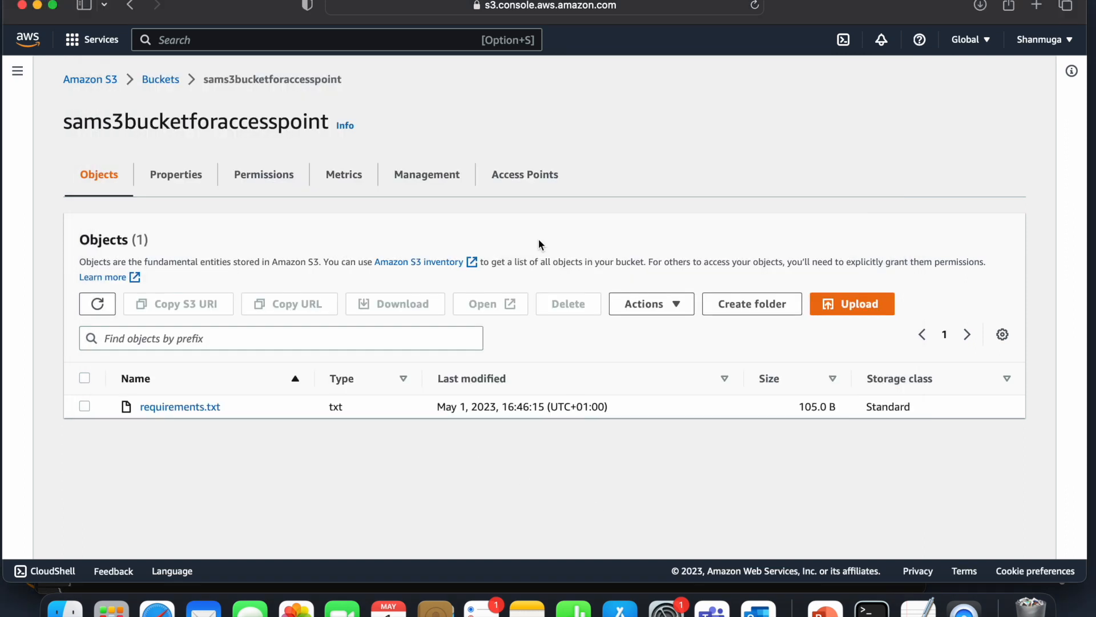
pyautogui.click(526, 184)
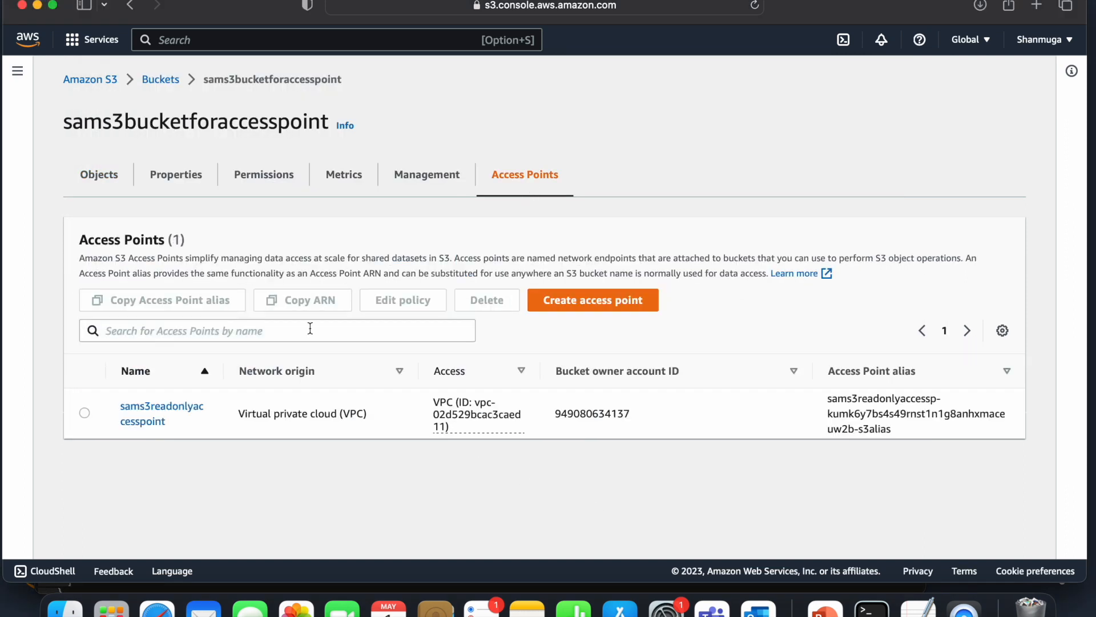
pyautogui.click(145, 406)
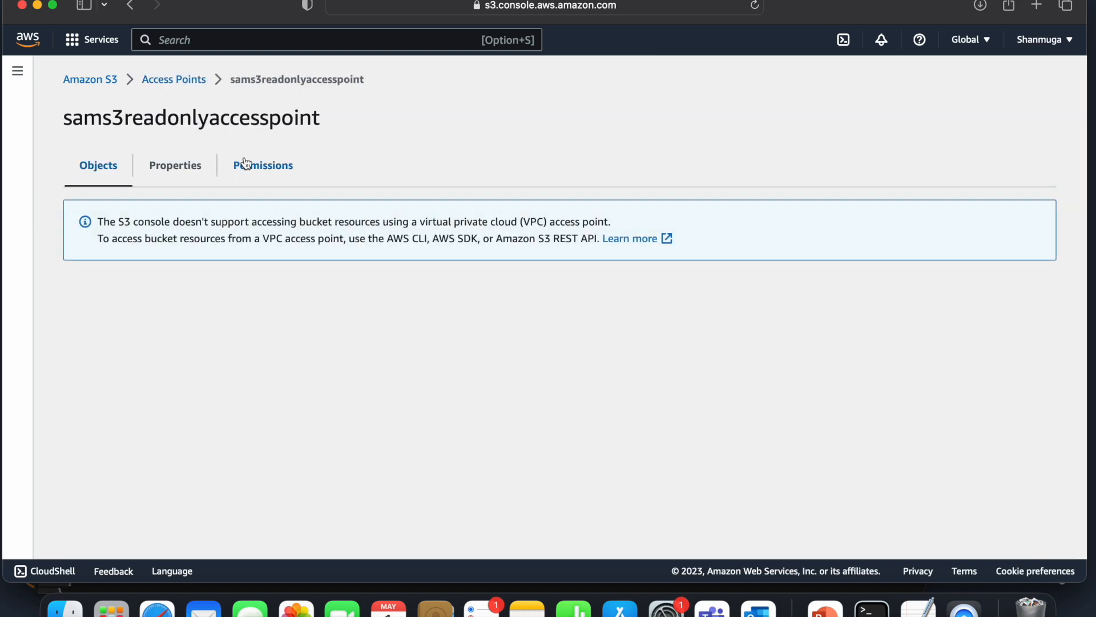
pyautogui.click(190, 175)
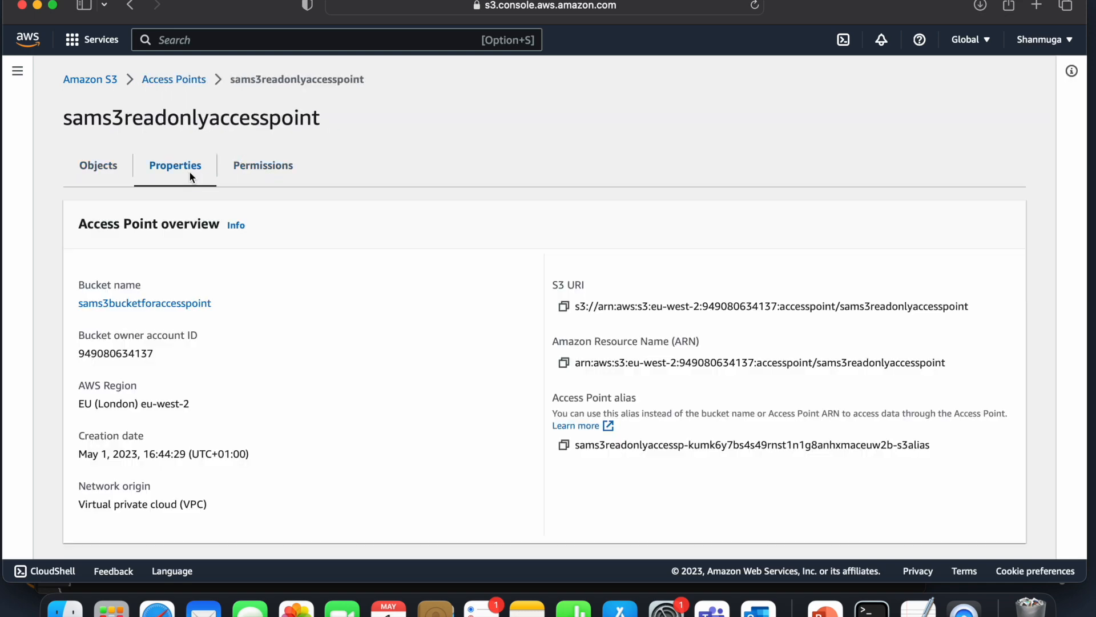
pyautogui.click(563, 363)
# Switch to Terminal, append the copied access point ARN to aws s3 ls and run the listing.
pyautogui.press('super+Tab')
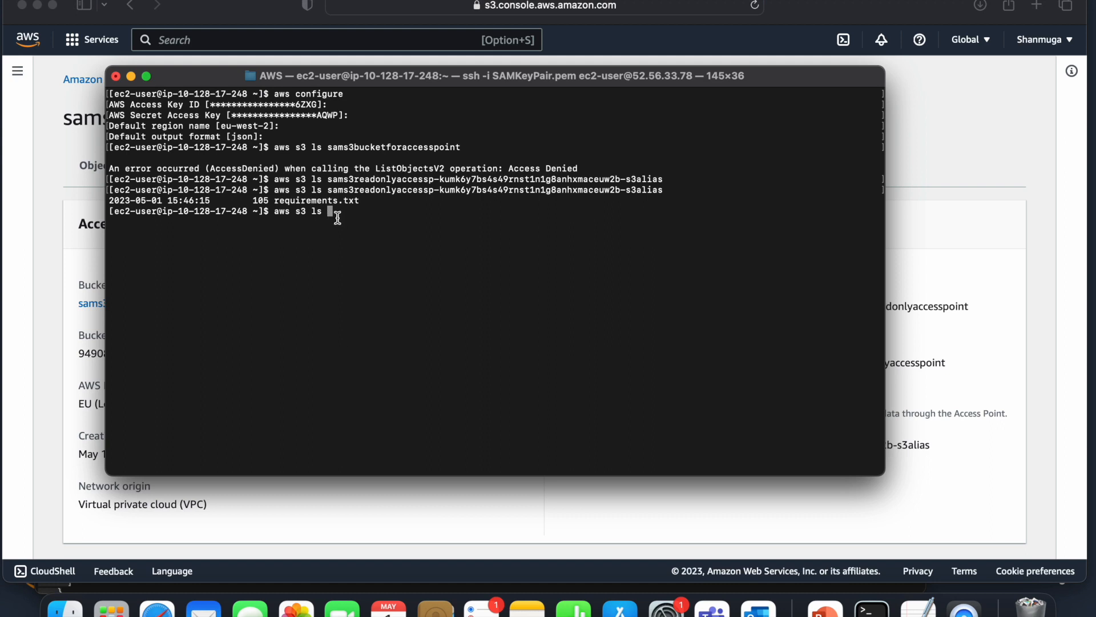
pyautogui.rightClick(339, 220)
pyautogui.click(361, 244)
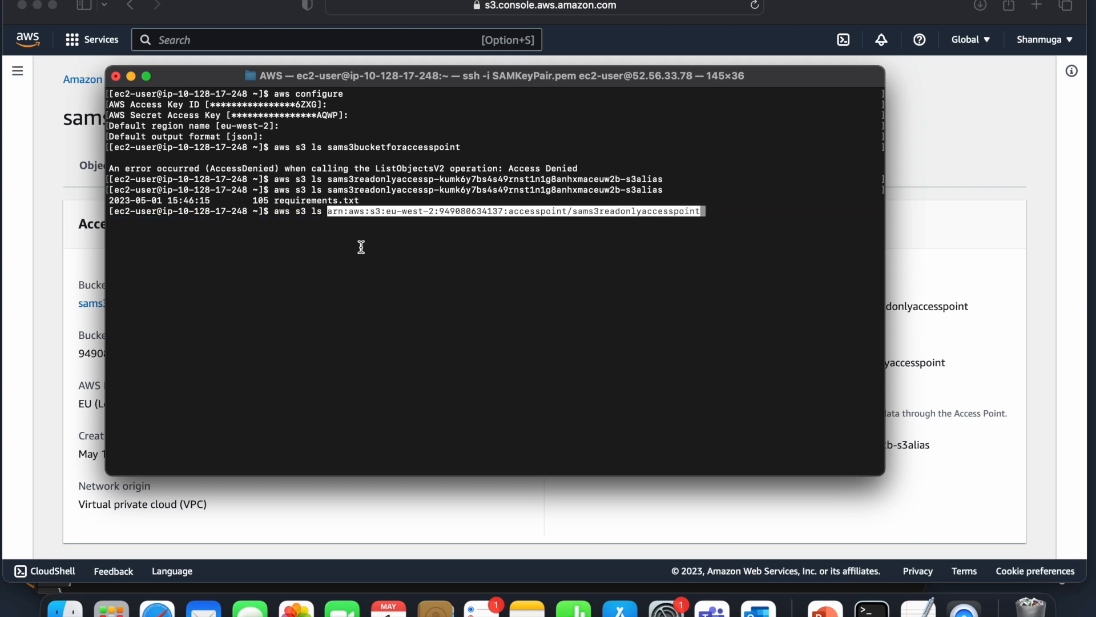
pyautogui.press('Return')
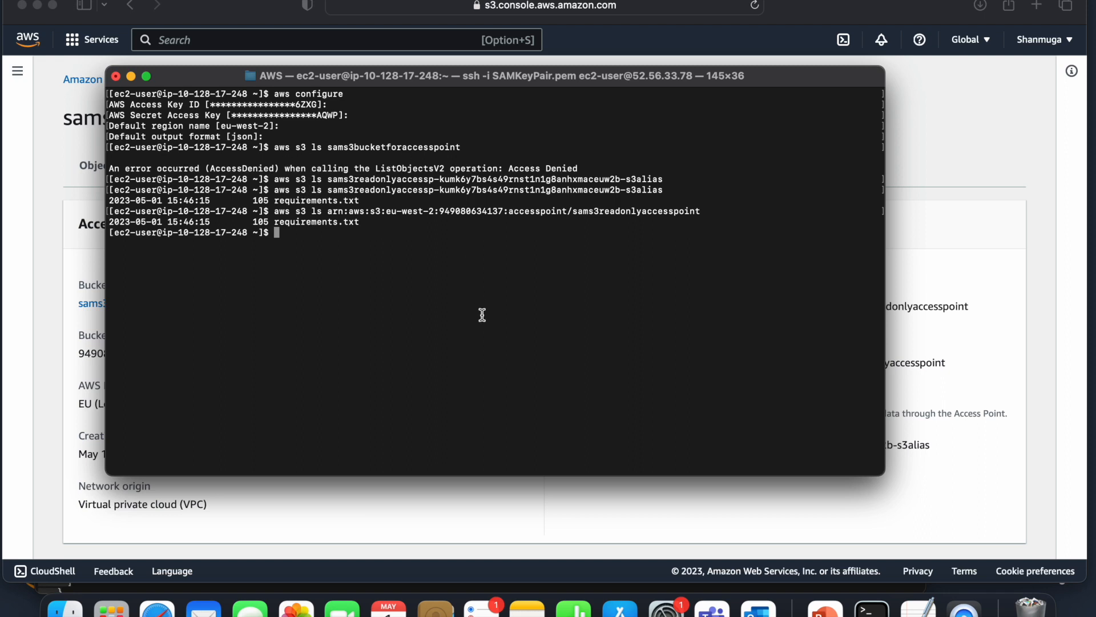
# Switch to Safari, go back to the S3 bucket list and open sams3bucketforaccesspoint.
pyautogui.press('super+Tab')
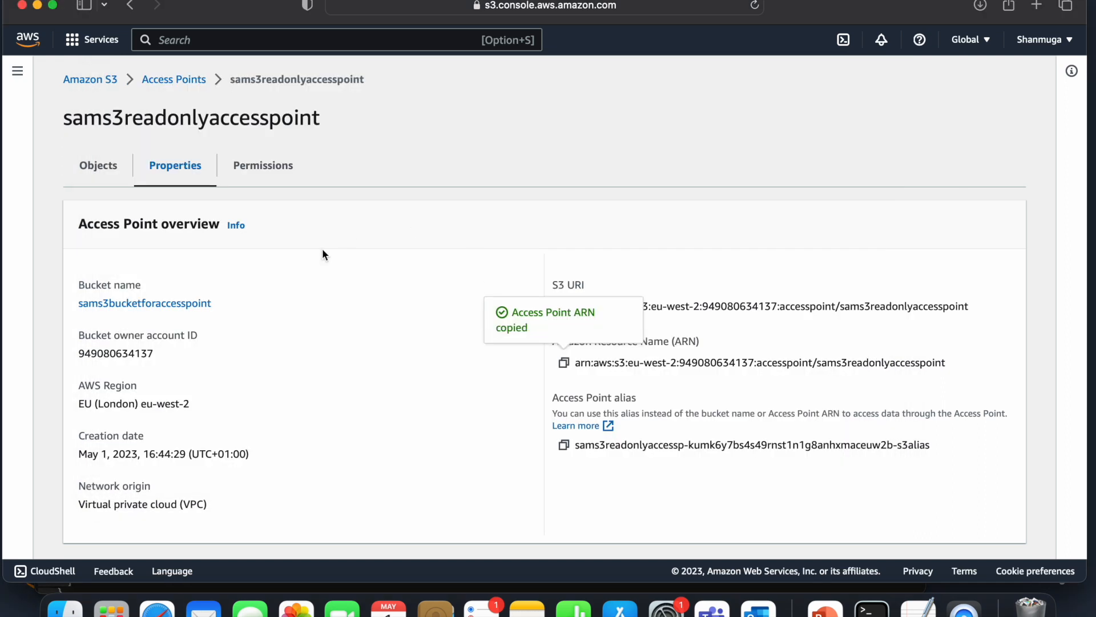
pyautogui.click(181, 81)
pyautogui.click(109, 82)
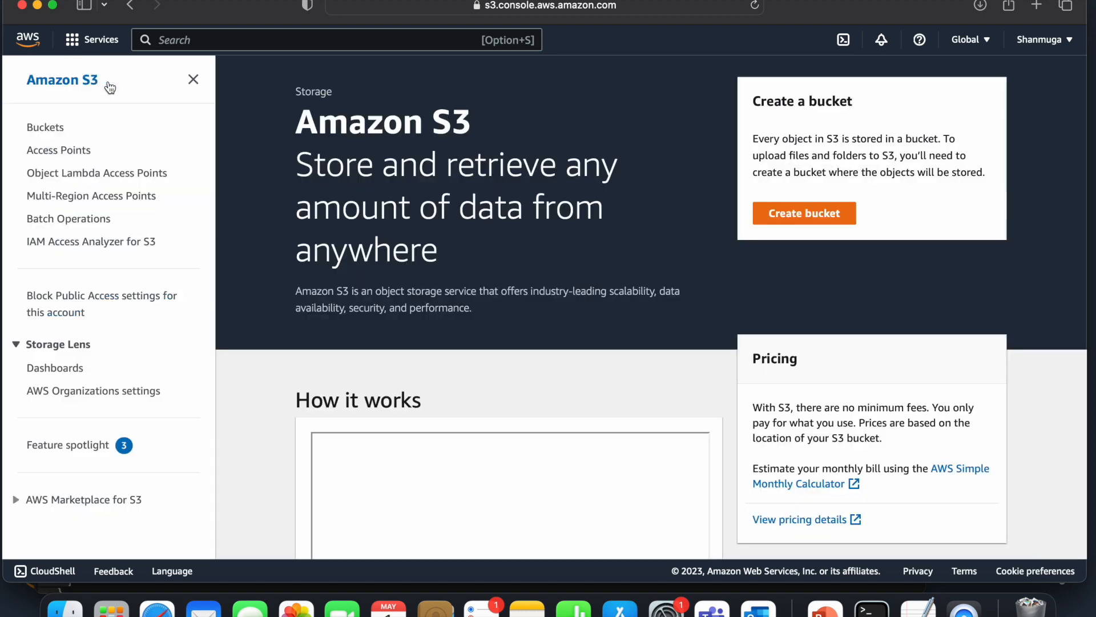
pyautogui.click(46, 127)
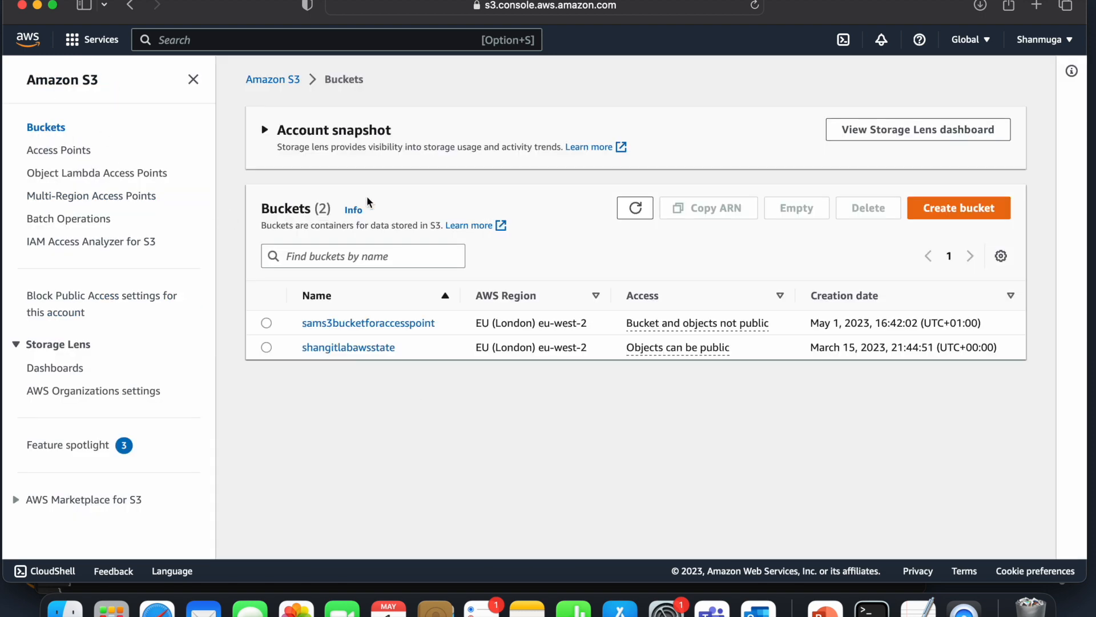
pyautogui.click(371, 324)
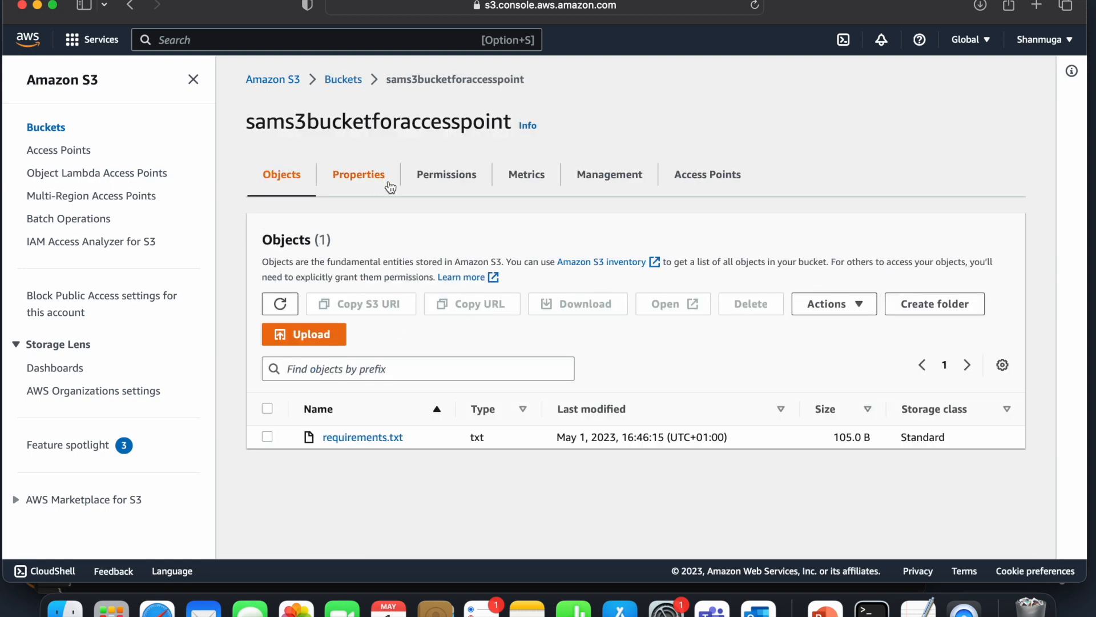
# Examine the bucket policy in the bucket's permissions, including the s3:DataAccessPointArn condition and the read-only access point ARN.
pyautogui.click(451, 192)
pyautogui.scroll(-10, 455, 365)
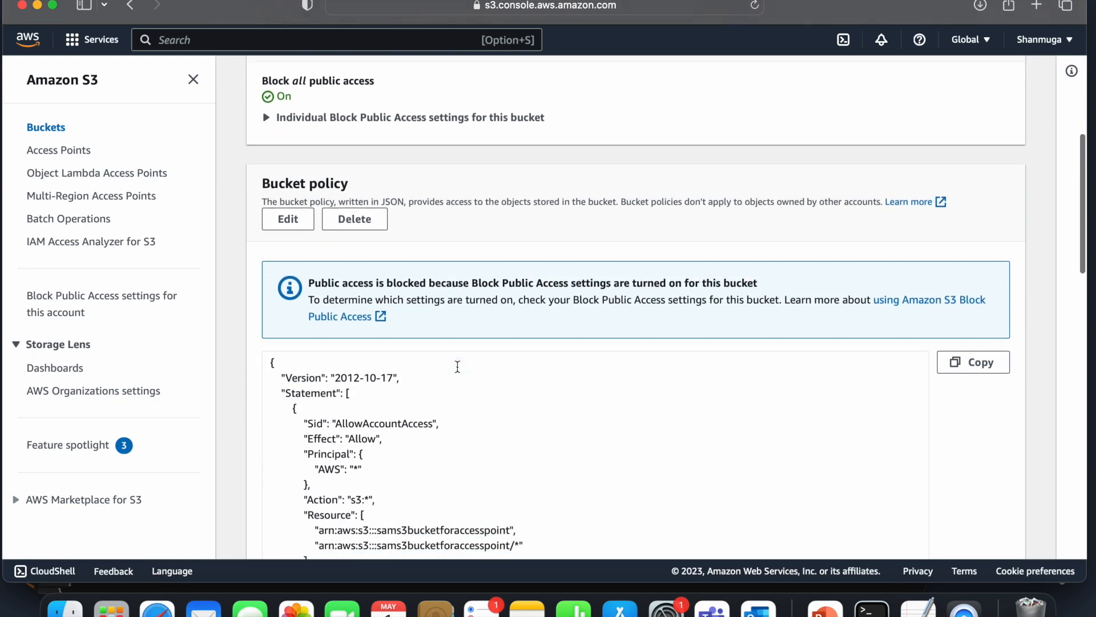
pyautogui.scroll(-3, 457, 366)
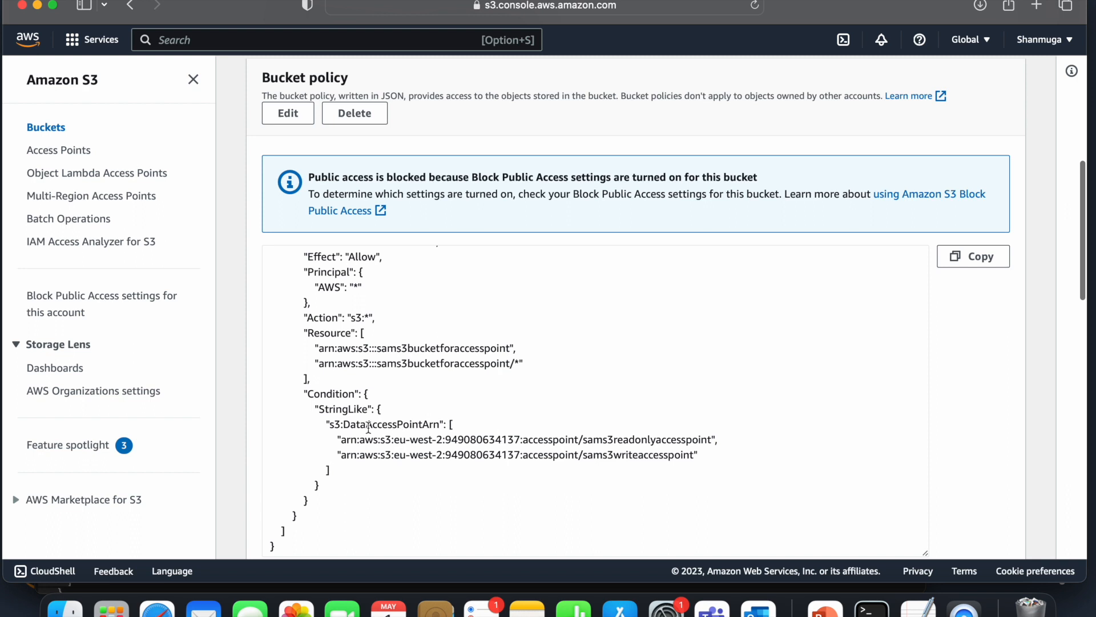
pyautogui.doubleClick(369, 425)
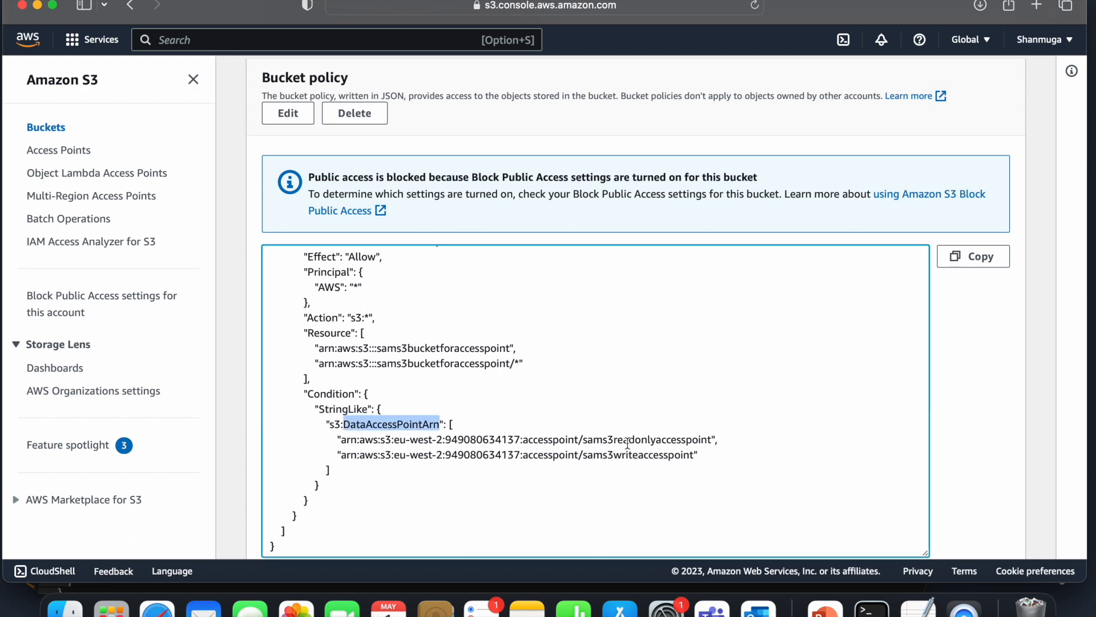
pyautogui.doubleClick(663, 440)
pyautogui.scroll(10, 707, 323)
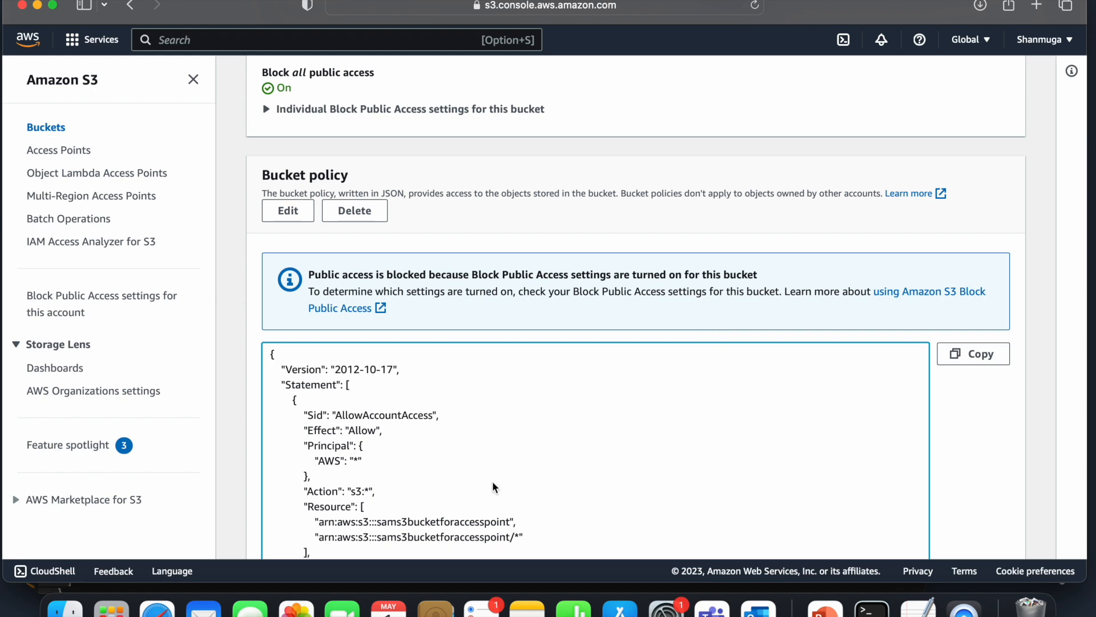
pyautogui.scroll(-2, 494, 483)
pyautogui.scroll(5, 492, 481)
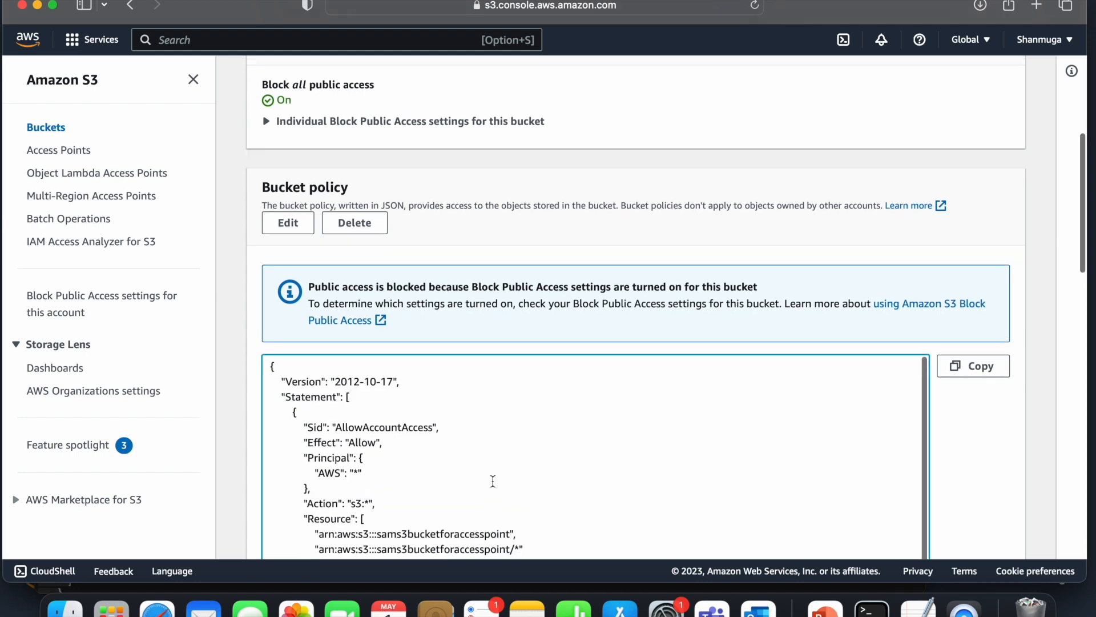
pyautogui.scroll(5, 492, 481)
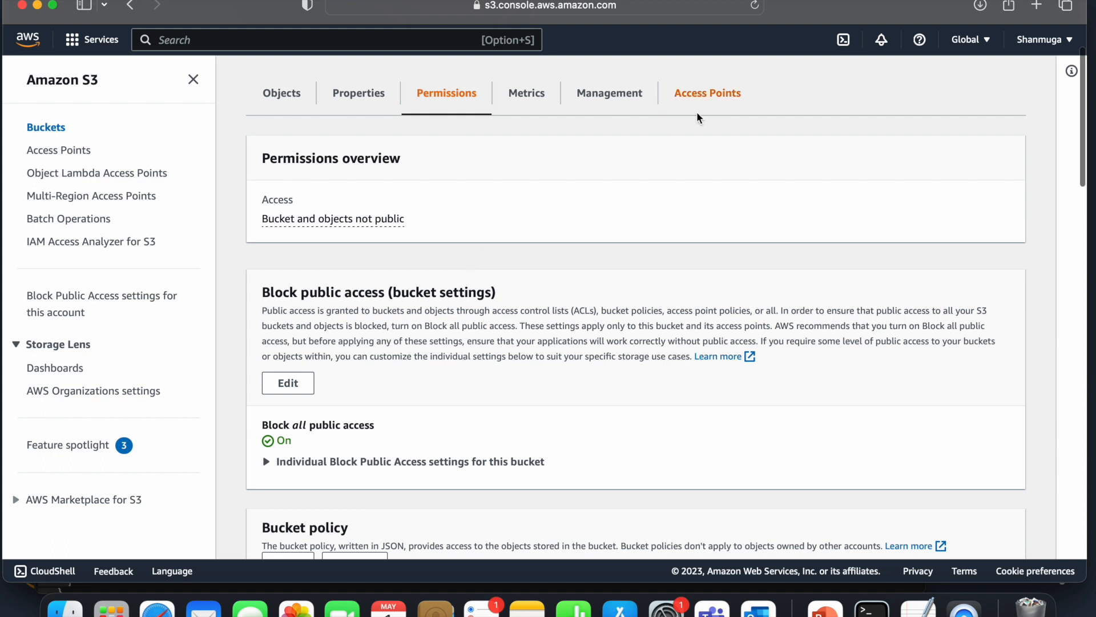
# Open the permissions of sams3readonlyaccesspoint from the bucket's access points and examine its access point policy.
pyautogui.click(697, 112)
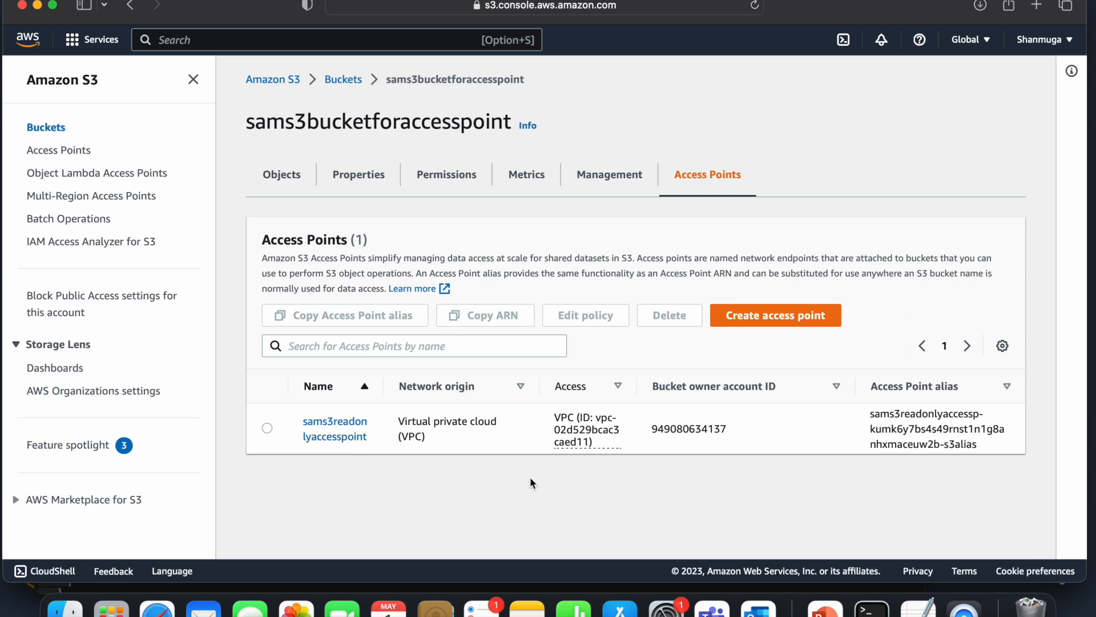
pyautogui.click(333, 425)
pyautogui.click(451, 178)
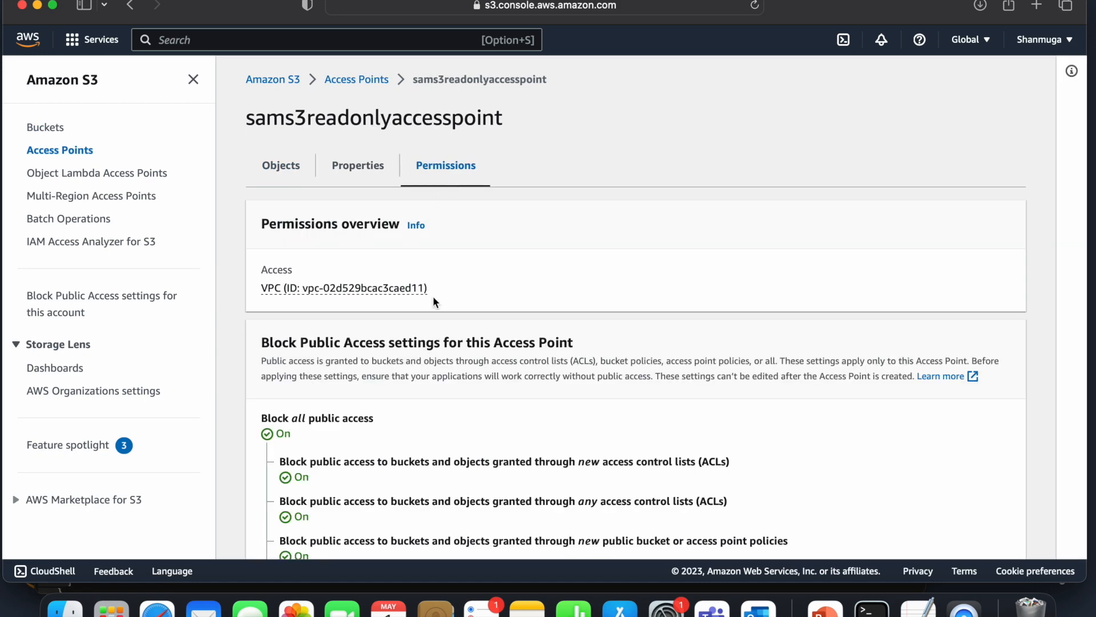
pyautogui.scroll(-10, 433, 297)
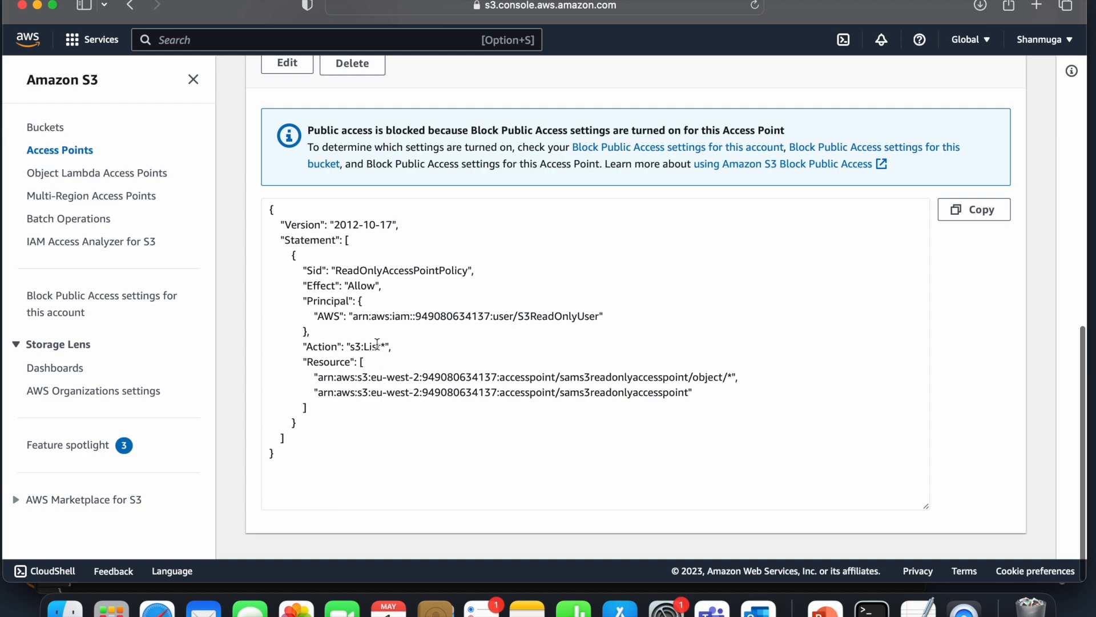
# Switch to Terminal, recall the listing that uses the access point alias, and replace s3 ls with s3api get-object --bucket.
pyautogui.press('super+Tab')
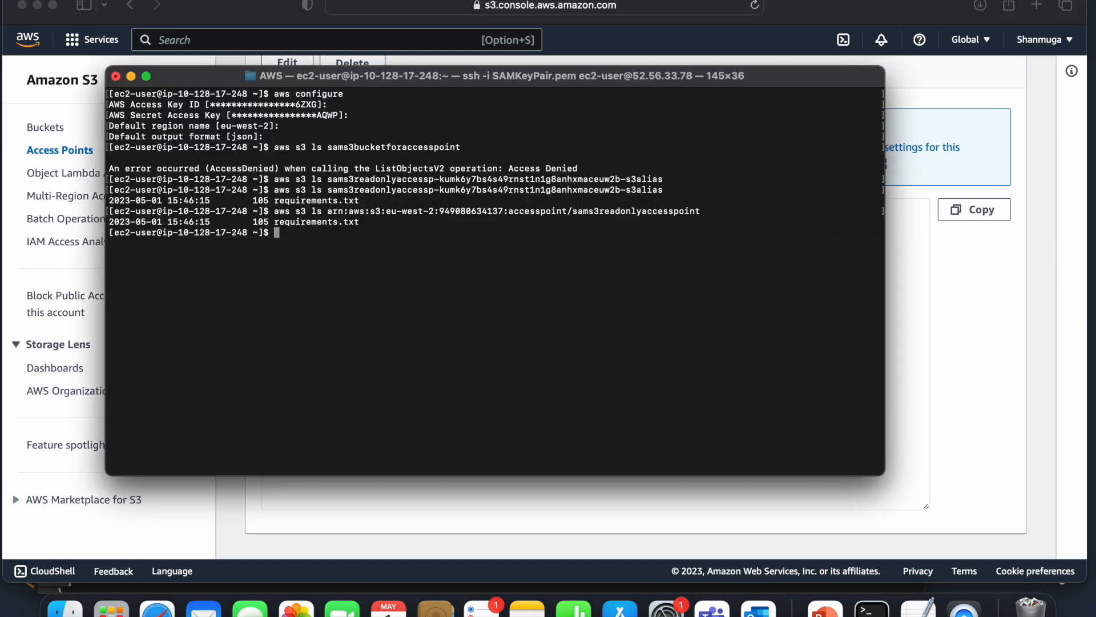
pyautogui.press('Up')
pyautogui.press('Left')
pyautogui.press('Left')
pyautogui.press('Left')
pyautogui.press('Left')
pyautogui.press('Left')
pyautogui.press('Left')
pyautogui.press('Left')
pyautogui.press('Left')
pyautogui.press('Left')
pyautogui.press('Left')
pyautogui.press('Left')
pyautogui.press('Left')
pyautogui.press('Left')
pyautogui.press('Left')
pyautogui.press('Left')
pyautogui.press('Left')
pyautogui.press('Left')
pyautogui.press('Left')
pyautogui.press('Left')
pyautogui.press('Left')
pyautogui.press('Left')
pyautogui.press('Left')
pyautogui.press('Left')
pyautogui.press('Left')
pyautogui.press('Left')
pyautogui.press('Left')
pyautogui.press('Left')
pyautogui.press('Up')
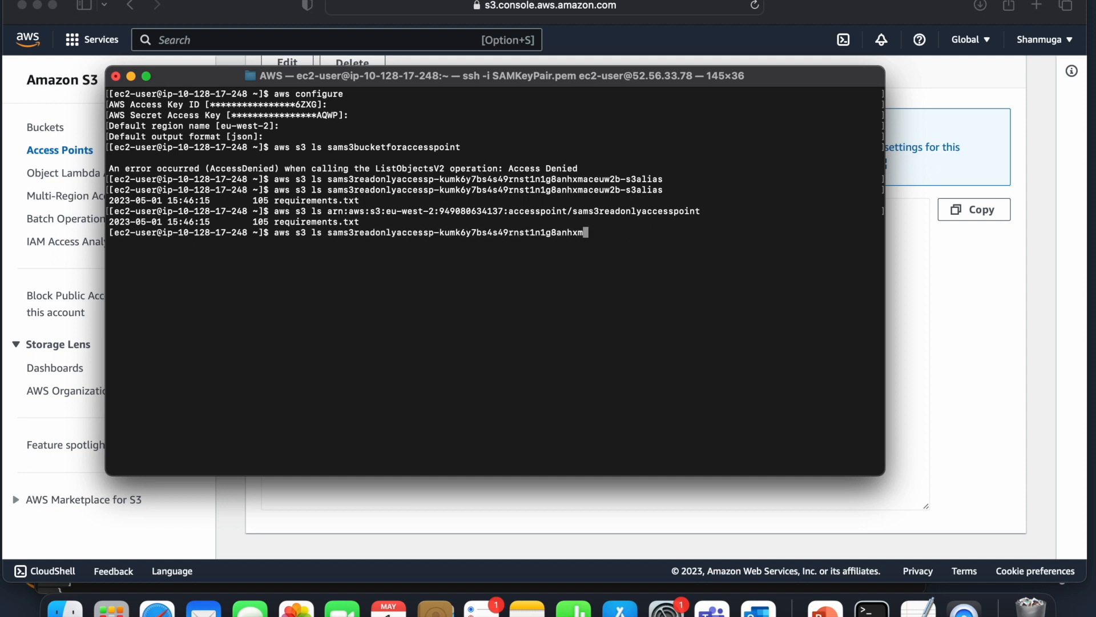
pyautogui.press('Left')
pyautogui.press('Left')
pyautogui.press('Left')
pyautogui.press('Left')
pyautogui.press('Left')
pyautogui.press('Left')
pyautogui.press('Left')
pyautogui.press('Left')
pyautogui.press('Left')
pyautogui.press('Left')
pyautogui.press('Left')
pyautogui.press('Left')
pyautogui.press('Left')
pyautogui.press('Left')
pyautogui.press('Left')
pyautogui.press('Left')
pyautogui.press('Left')
pyautogui.press('Left')
pyautogui.press('Left')
pyautogui.press('Left')
pyautogui.press('Left')
pyautogui.press('Left')
pyautogui.press('Left')
pyautogui.press('Left')
pyautogui.press('Left')
pyautogui.press('Left')
pyautogui.press('Left')
pyautogui.press('Left')
pyautogui.press('Left')
pyautogui.press('Left')
pyautogui.press('Left')
pyautogui.press('Left')
pyautogui.press('Left')
pyautogui.press('Left')
pyautogui.press('Left')
pyautogui.press('Left')
pyautogui.press('Left')
pyautogui.press('Left')
pyautogui.press('Left')
pyautogui.press('Left')
pyautogui.press('Left')
pyautogui.press('Left')
pyautogui.press('Left')
pyautogui.press('BackSpace')
pyautogui.press('BackSpace')
pyautogui.press('BackSpace')
pyautogui.press('BackSpace')
pyautogui.press('BackSpace')
pyautogui.press('BackSpace')
pyautogui.write('s3api ')
pyautogui.write('get-obje')
pyautogui.write('ct ')
pyautogui.write('--bucket')
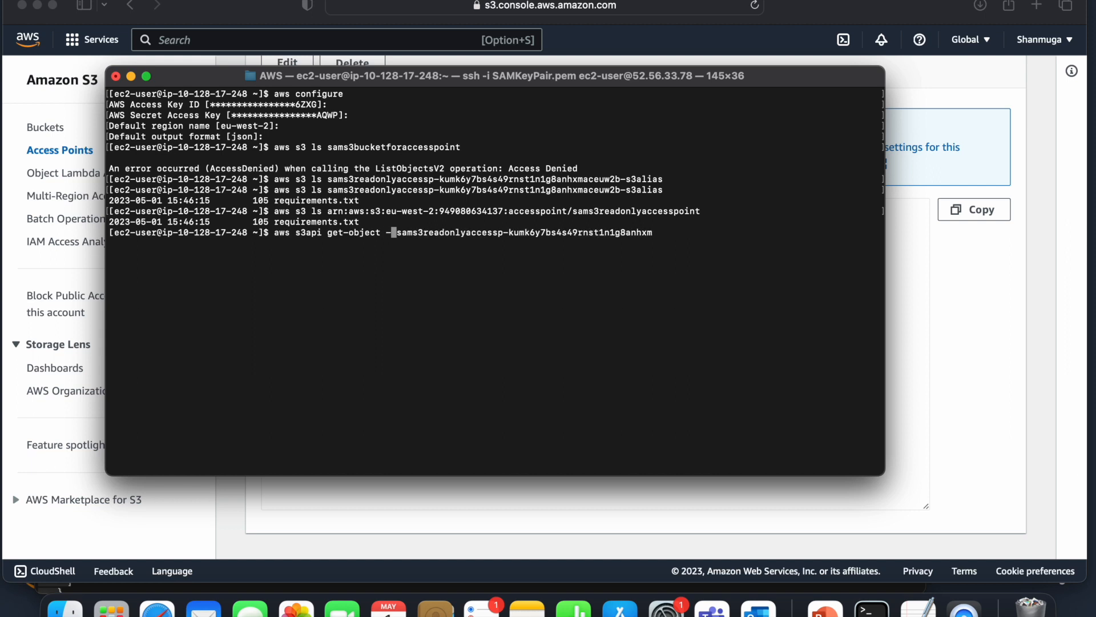
# Complete the --bucket value with the full alias of sams3readonlyaccesspoint and append -key to the get-object command.
pyautogui.press('Right')
pyautogui.press('Right')
pyautogui.press('Right')
pyautogui.press('Right')
pyautogui.press('Right')
pyautogui.press('Right')
pyautogui.press('Right')
pyautogui.press('Right')
pyautogui.press('Right')
pyautogui.press('Right')
pyautogui.press('Right')
pyautogui.press('Right')
pyautogui.press('Right')
pyautogui.press('Right')
pyautogui.press('Right')
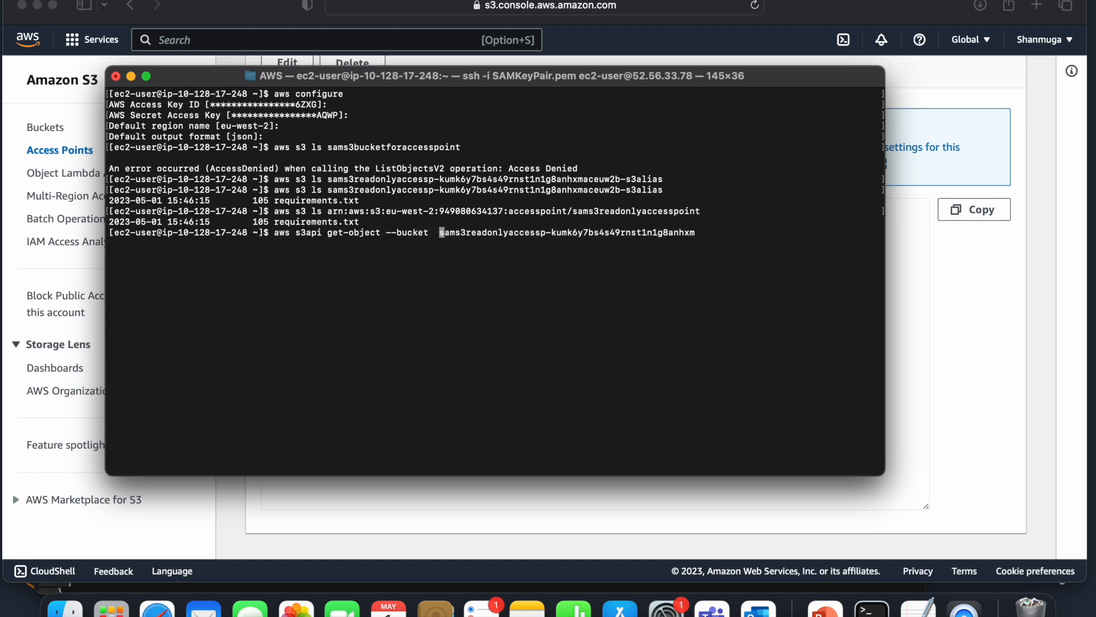
pyautogui.press('Right')
pyautogui.press('Right')
pyautogui.press('Right')
pyautogui.press('Right')
pyautogui.press('Right')
pyautogui.press('Right')
pyautogui.press('Right')
pyautogui.press('Right')
pyautogui.press('Right')
pyautogui.press('Right')
pyautogui.press('Right')
pyautogui.press('Right')
pyautogui.press('Right')
pyautogui.press('Right')
pyautogui.press('Right')
pyautogui.press('Right')
pyautogui.press('Right')
pyautogui.press('Right')
pyautogui.press('Right')
pyautogui.press('Right')
pyautogui.press('Right')
pyautogui.press('Right')
pyautogui.press('Right')
pyautogui.press('Right')
pyautogui.press('Right')
pyautogui.press('Right')
pyautogui.press('Right')
pyautogui.press('Right')
pyautogui.press('Right')
pyautogui.press('Right')
pyautogui.press('Right')
pyautogui.press('Right')
pyautogui.press('Right')
pyautogui.write('-key')
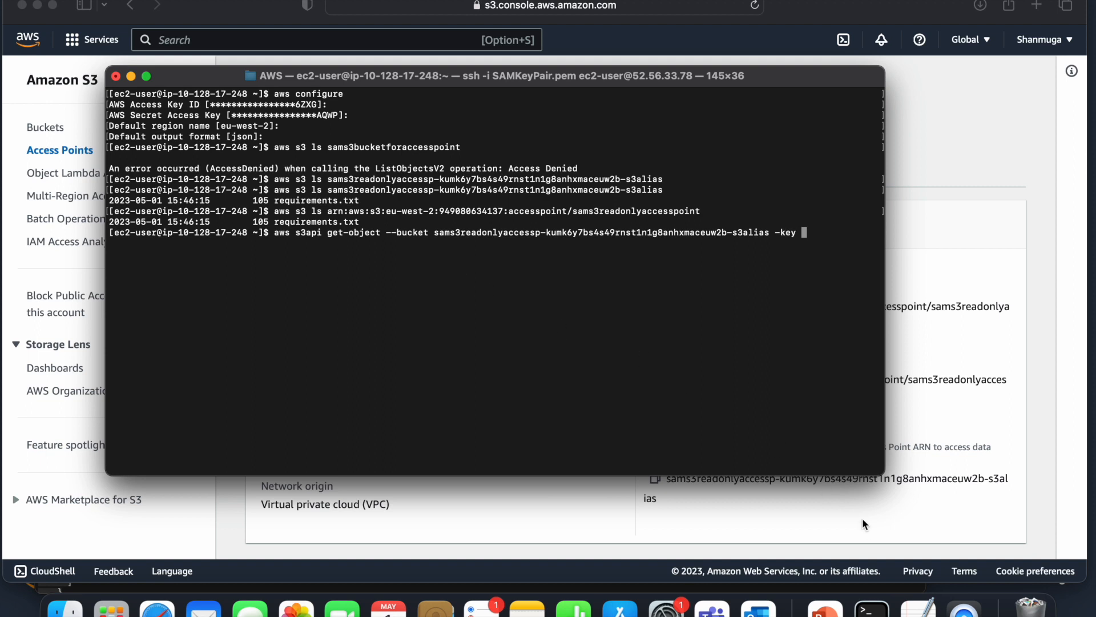
# Switch to Safari, open requirements.txt in sams3bucketforaccesspoint and copy the file name from its ARN.
pyautogui.press('super+Tab')
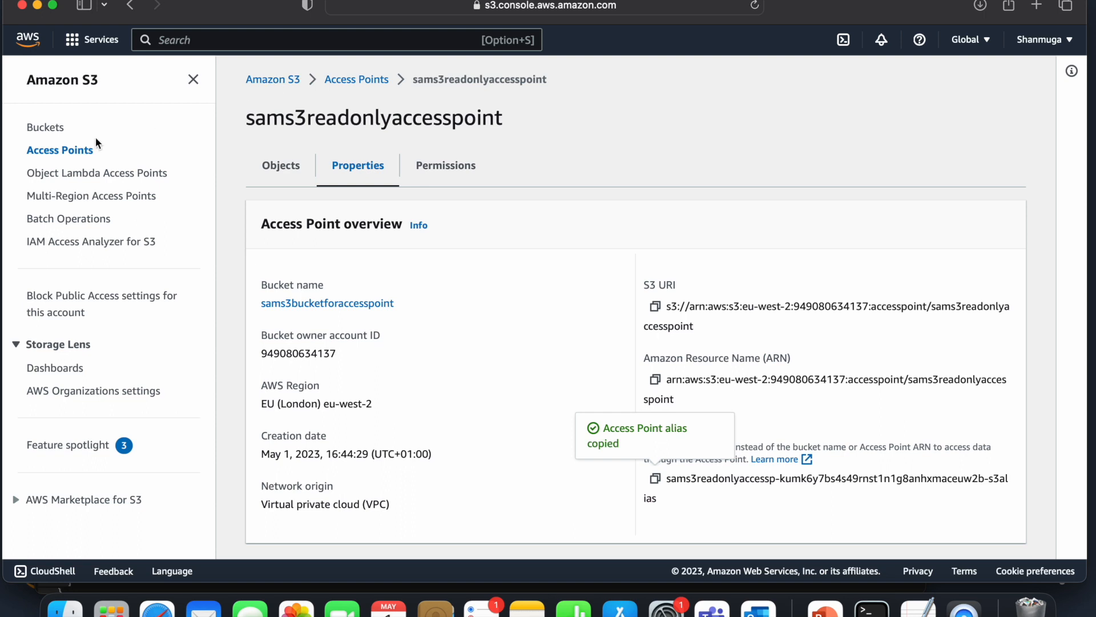
pyautogui.click(50, 131)
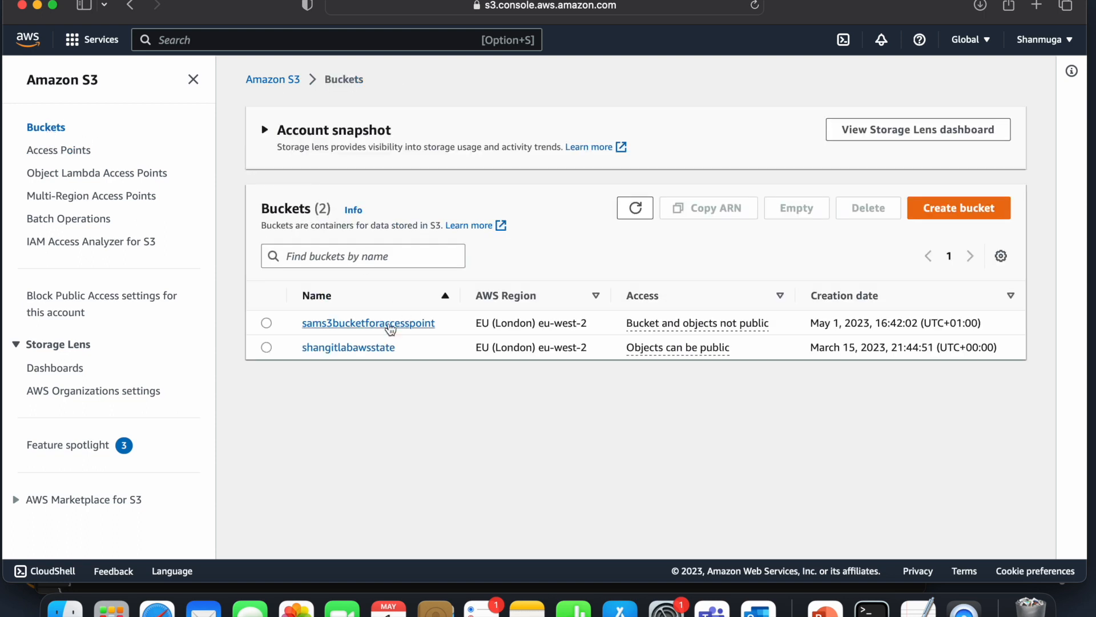
pyautogui.click(392, 323)
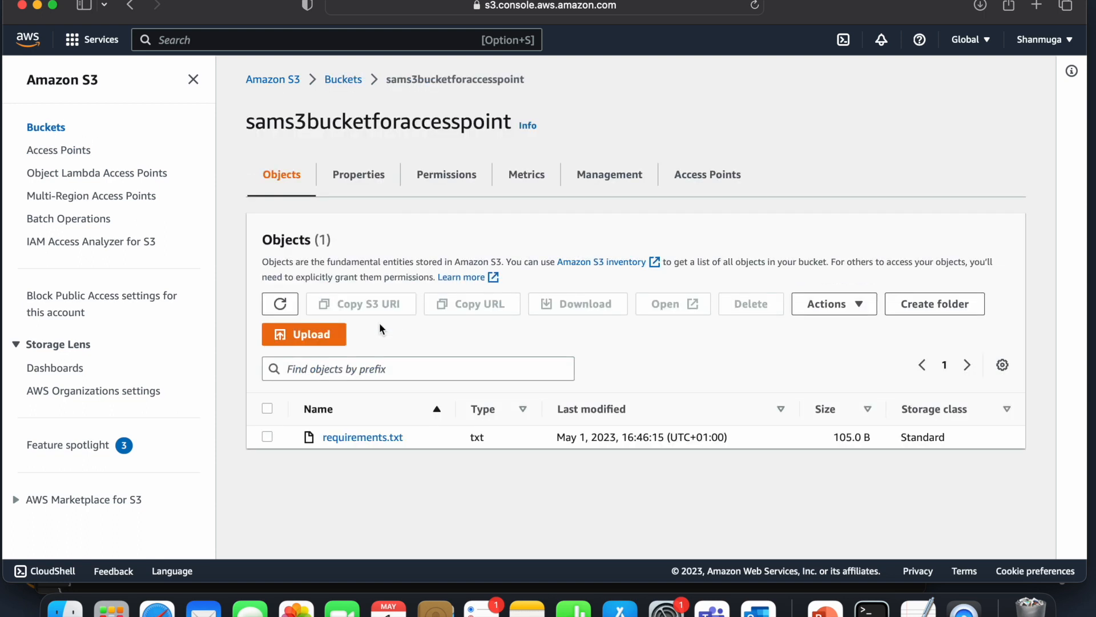
pyautogui.click(344, 437)
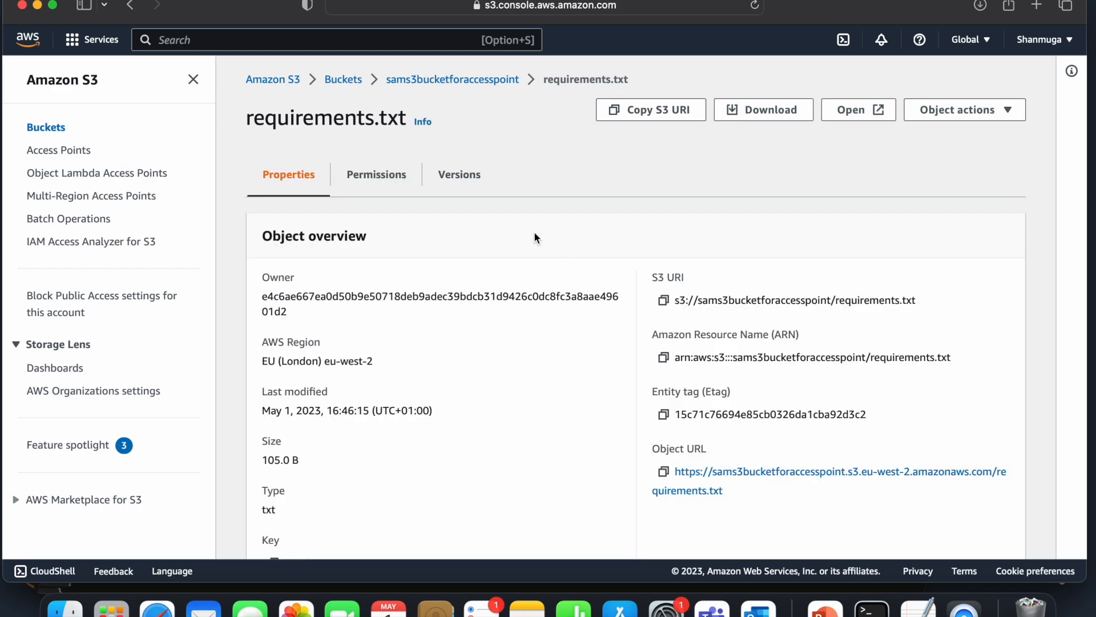
pyautogui.doubleClick(905, 359)
pyautogui.rightClick(904, 361)
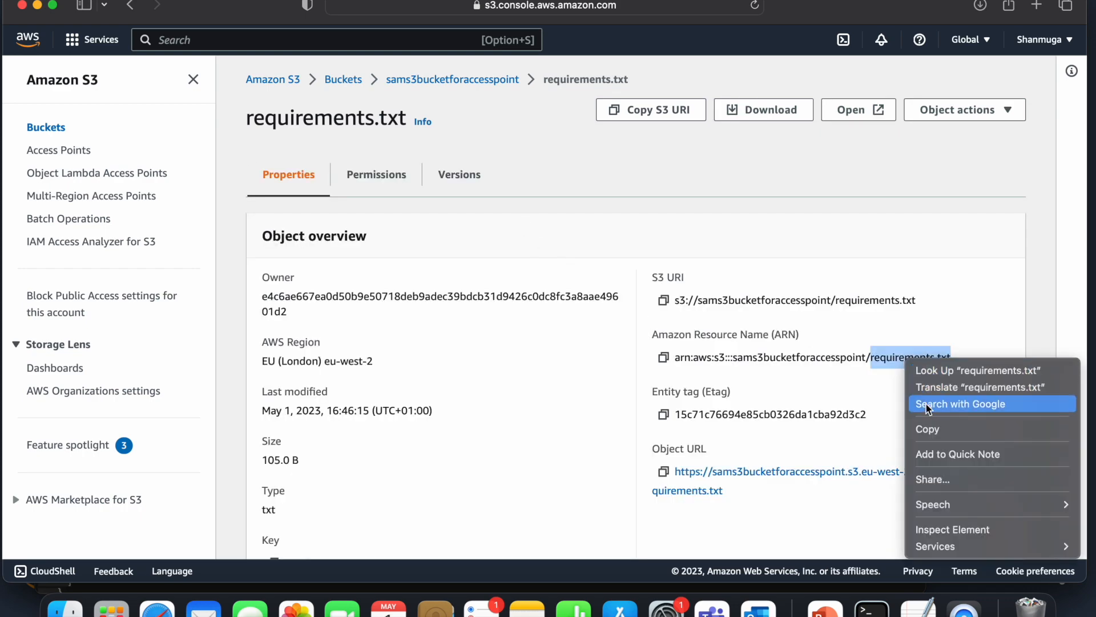
pyautogui.click(927, 428)
# Switch to Terminal, append requirements.txt as both the key and the output file, and run the get-object command.
pyautogui.press('super+Tab')
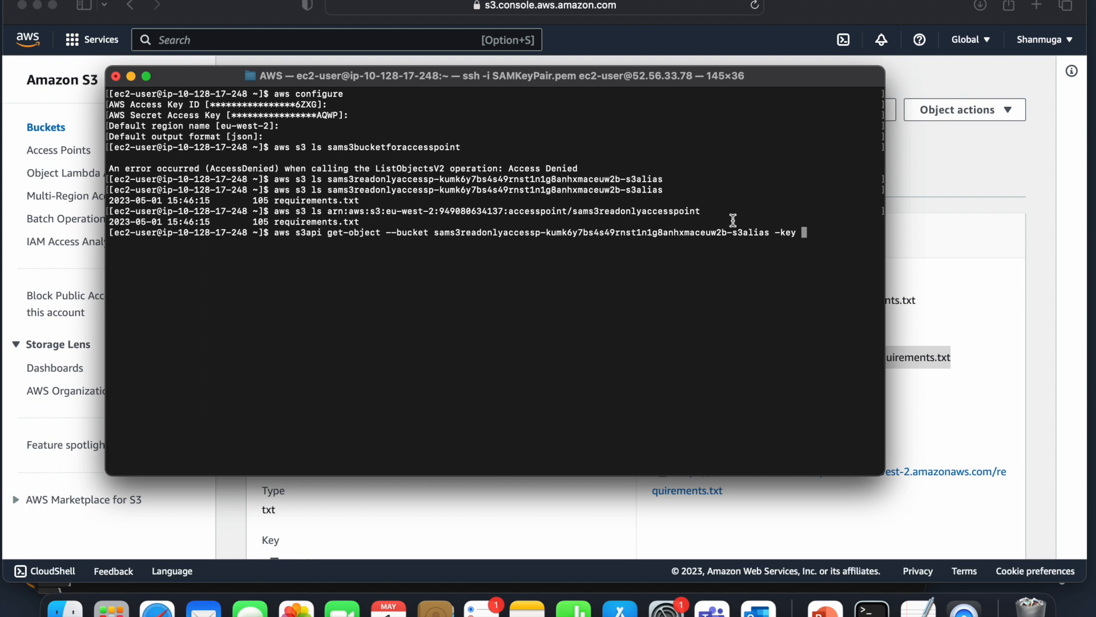
pyautogui.rightClick(809, 236)
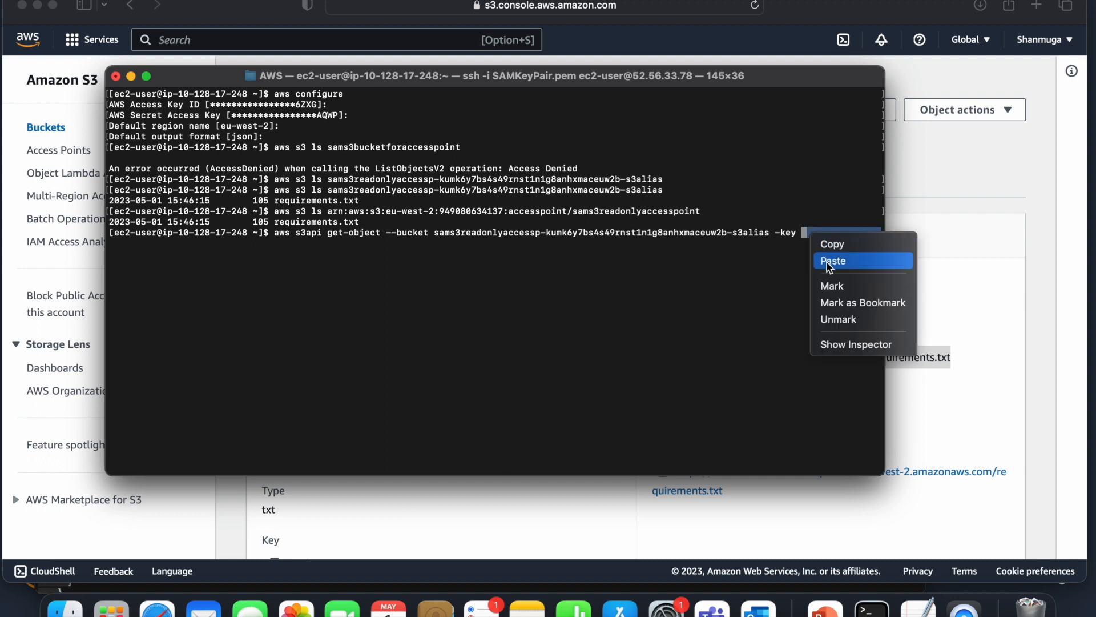
pyautogui.click(826, 262)
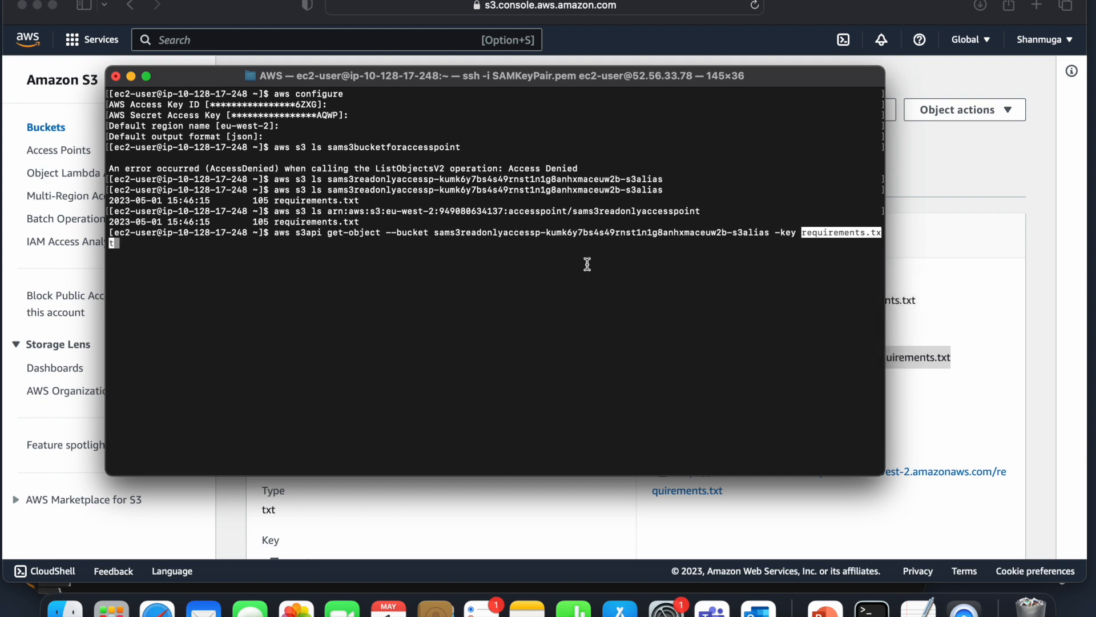
pyautogui.rightClick(132, 249)
pyautogui.click(151, 275)
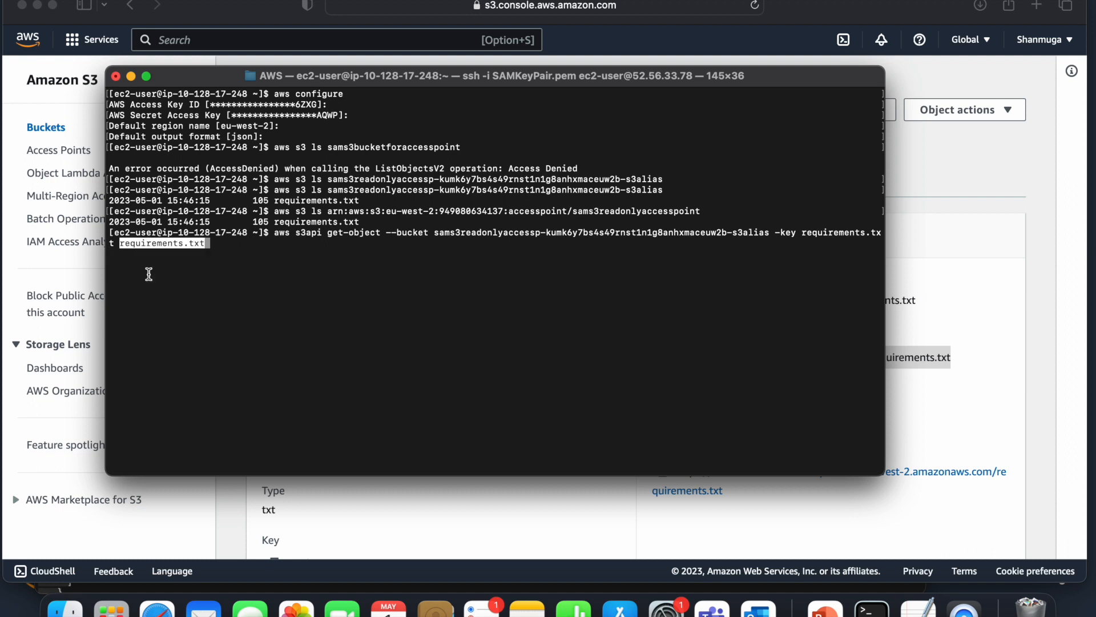
pyautogui.press('Right')
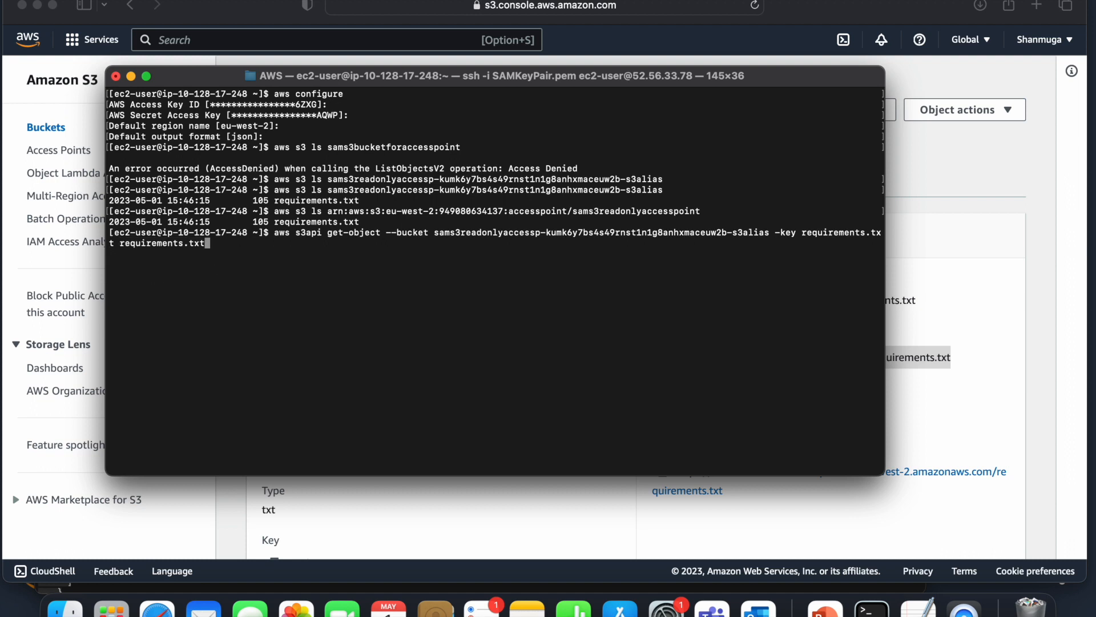
pyautogui.press('Return')
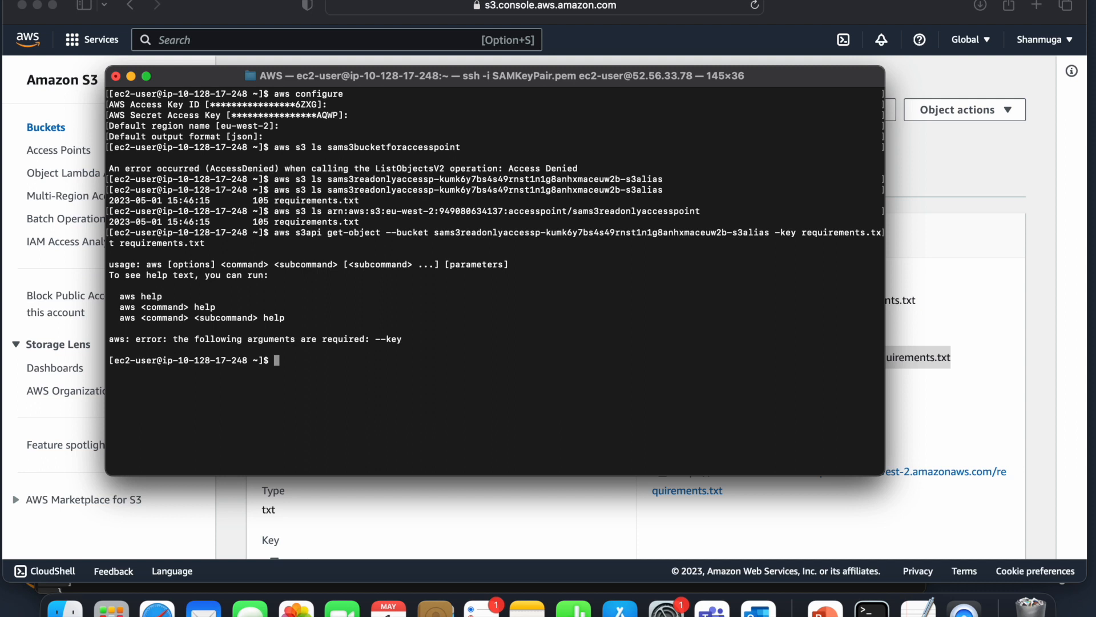
# Recall the get-object command for requirements.txt, correct -key to --key, and run it.
pyautogui.press('Up')
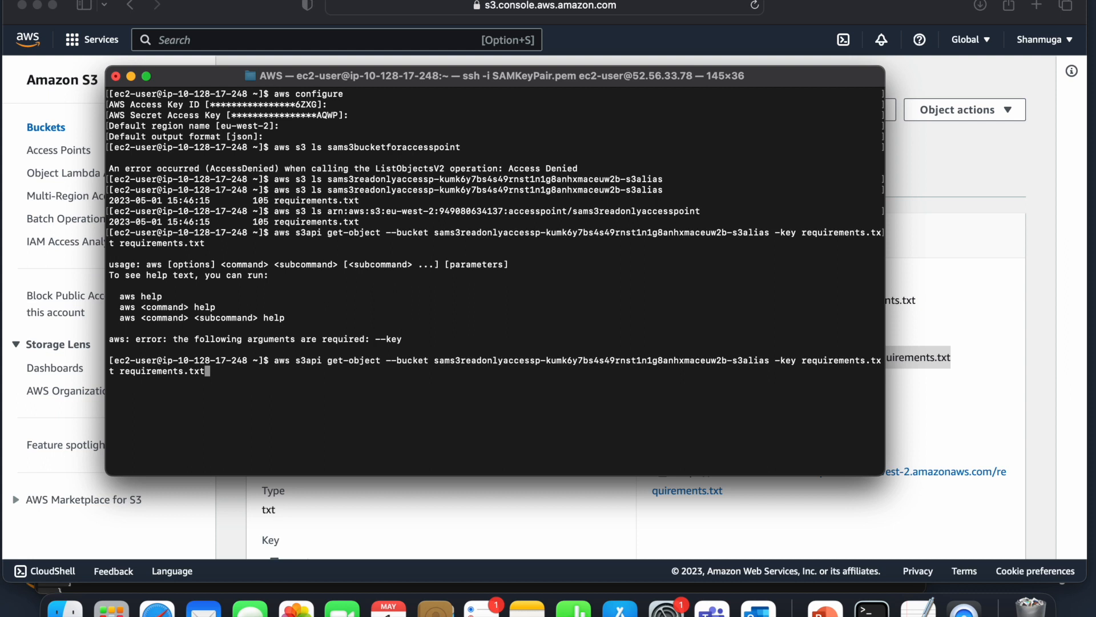
pyautogui.press('Left')
pyautogui.press('Left')
pyautogui.press('Left')
pyautogui.press('Left')
pyautogui.press('Left')
pyautogui.press('Left')
pyautogui.press('Left')
pyautogui.press('Left')
pyautogui.press('Left')
pyautogui.press('Left')
pyautogui.press('Left')
pyautogui.press('Left')
pyautogui.press('Left')
pyautogui.press('Left')
pyautogui.press('Left')
pyautogui.press('Left')
pyautogui.press('Left')
pyautogui.press('Left')
pyautogui.press('Left')
pyautogui.press('Left')
pyautogui.press('Left')
pyautogui.press('Left')
pyautogui.press('Left')
pyautogui.press('Left')
pyautogui.press('Left')
pyautogui.press('Left')
pyautogui.press('Left')
pyautogui.press('Left')
pyautogui.press('Left')
pyautogui.press('Left')
pyautogui.press('Left')
pyautogui.press('Left')
pyautogui.press('Left')
pyautogui.press('Left')
pyautogui.press('Left')
pyautogui.press('Left')
pyautogui.press('Left')
pyautogui.write('-')
pyautogui.press('Return')
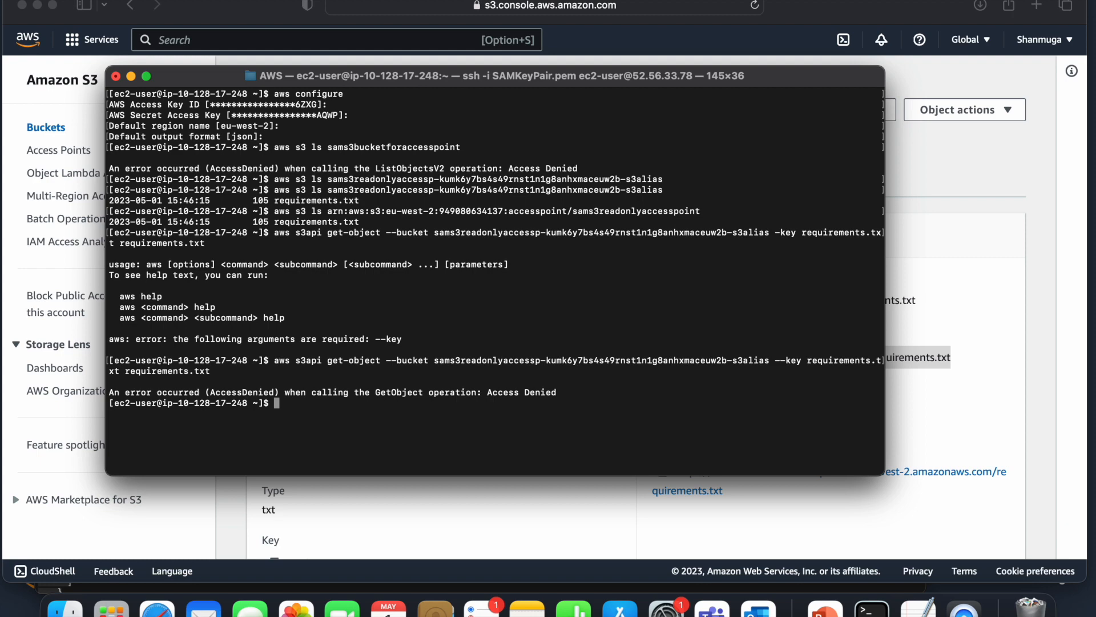
# Switch to Safari and review the bucket policy in the permissions of sams3bucketforaccesspoint.
pyautogui.press('super+Tab')
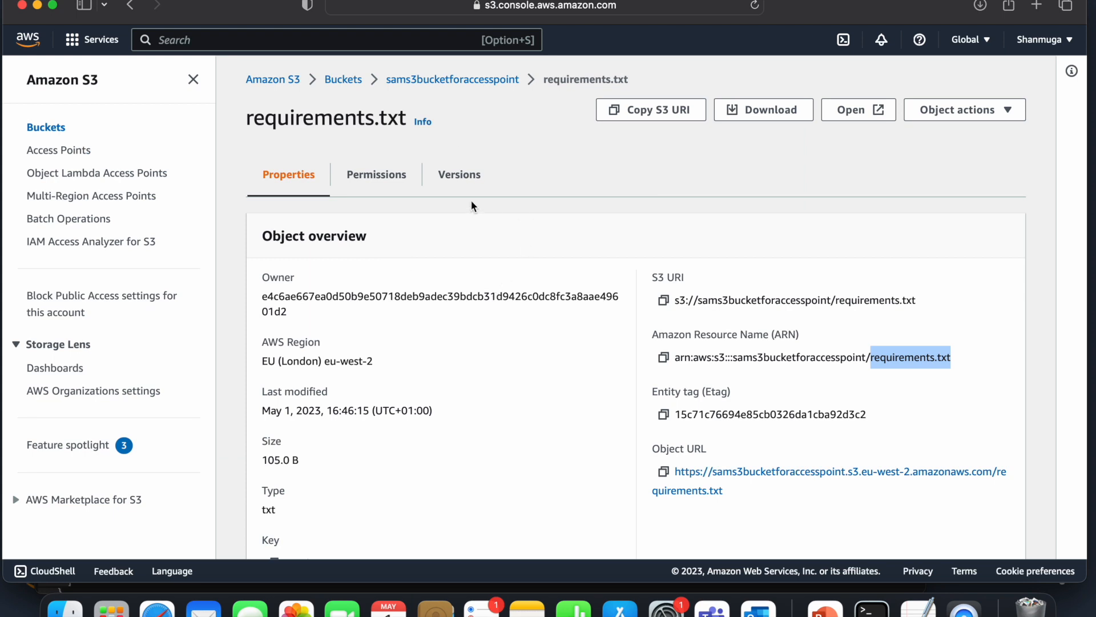
pyautogui.click(396, 192)
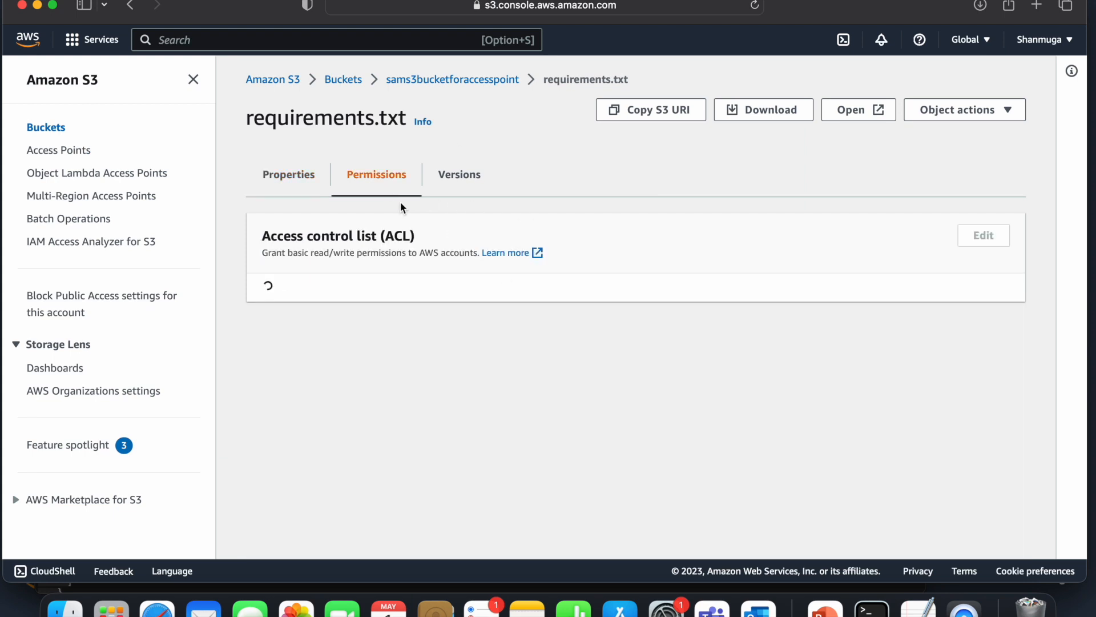
pyautogui.click(490, 82)
pyautogui.click(455, 193)
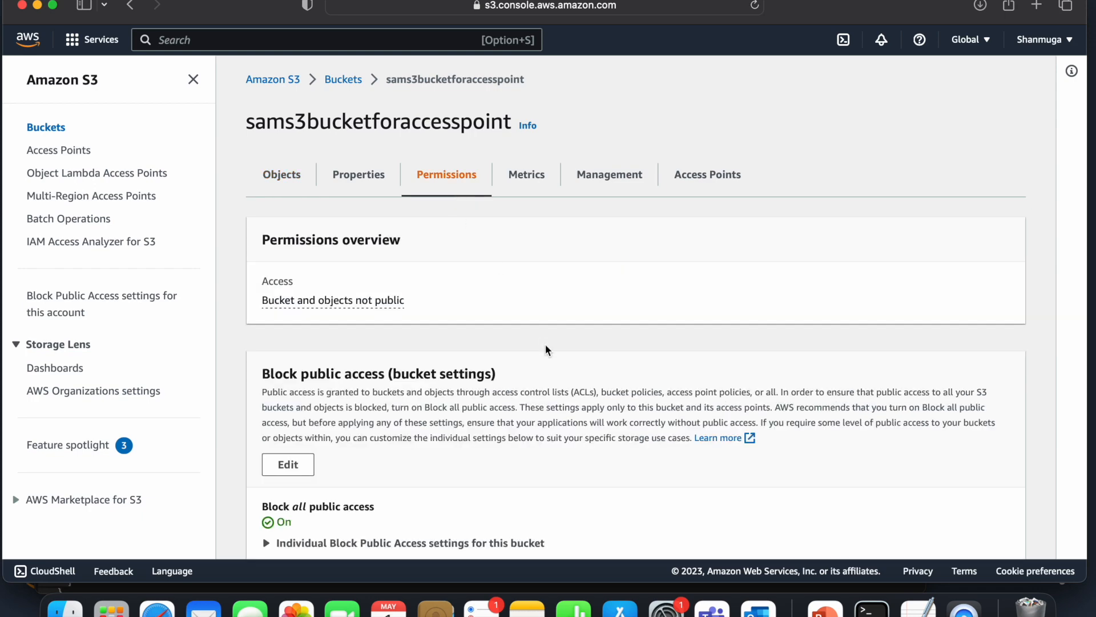
pyautogui.scroll(-10, 546, 344)
pyautogui.scroll(-1, 545, 344)
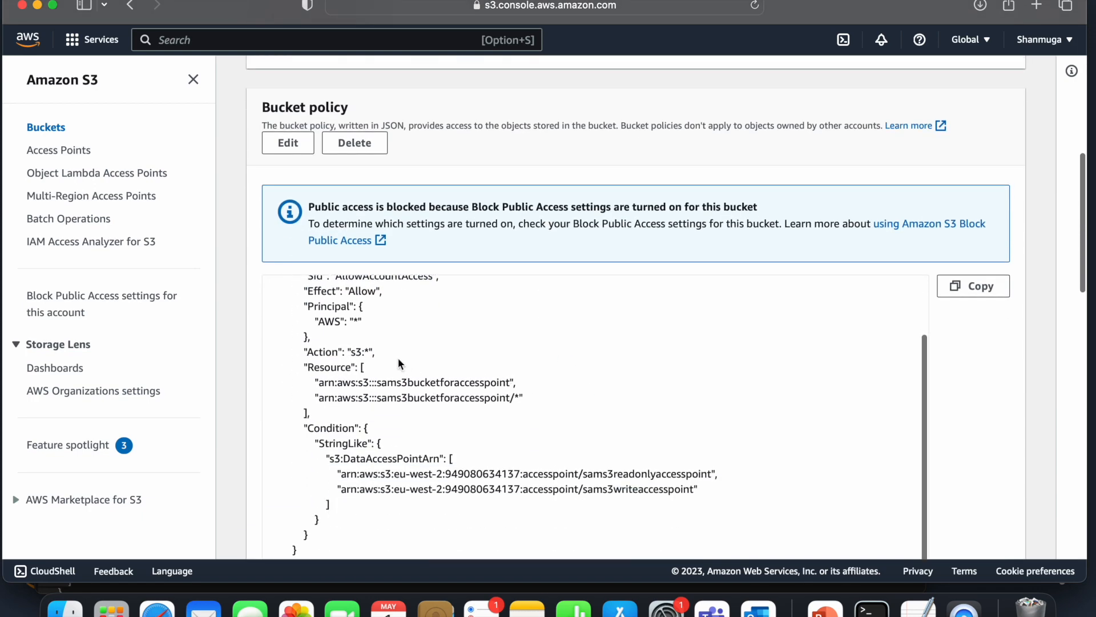
pyautogui.scroll(4, 429, 383)
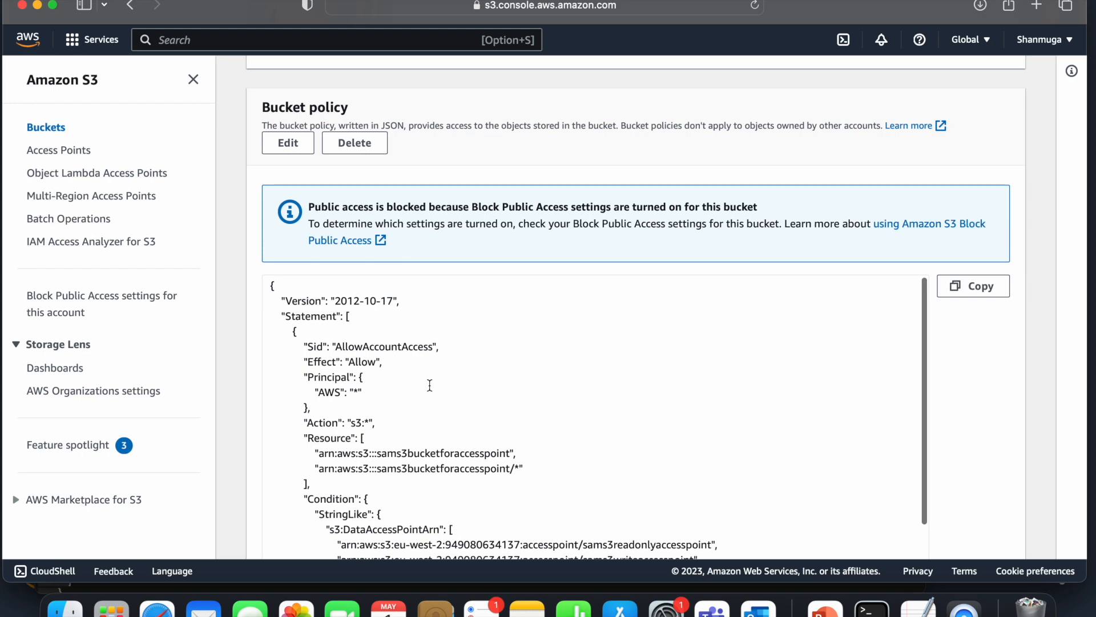
pyautogui.scroll(10, 430, 384)
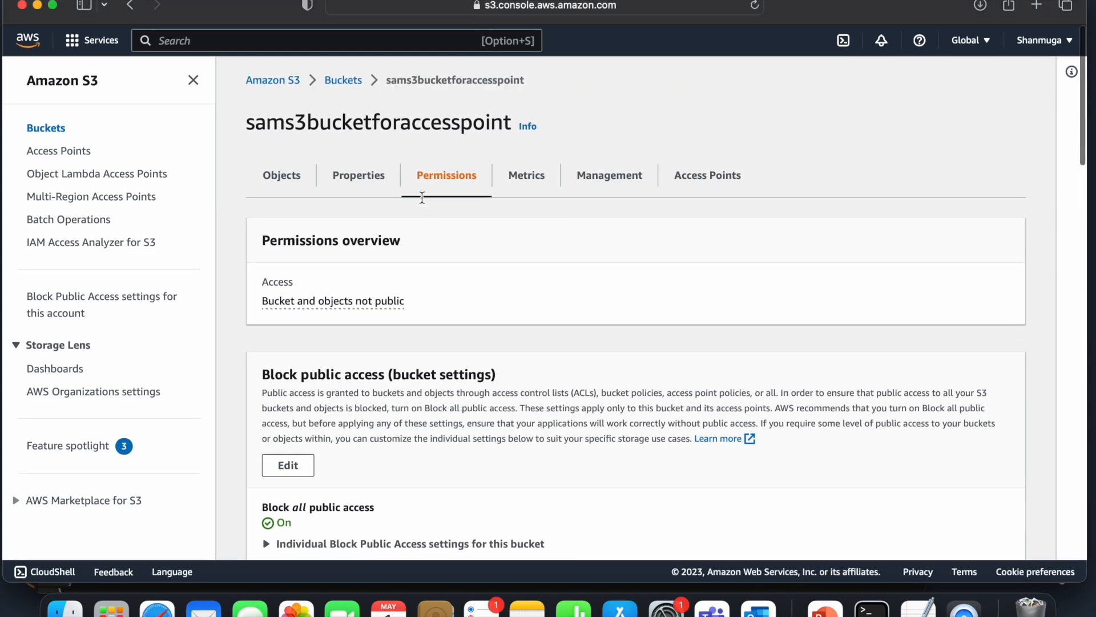
# Open sams3readonlyaccesspoint from the bucket's access points and examine the access point policy in its permissions.
pyautogui.click(704, 191)
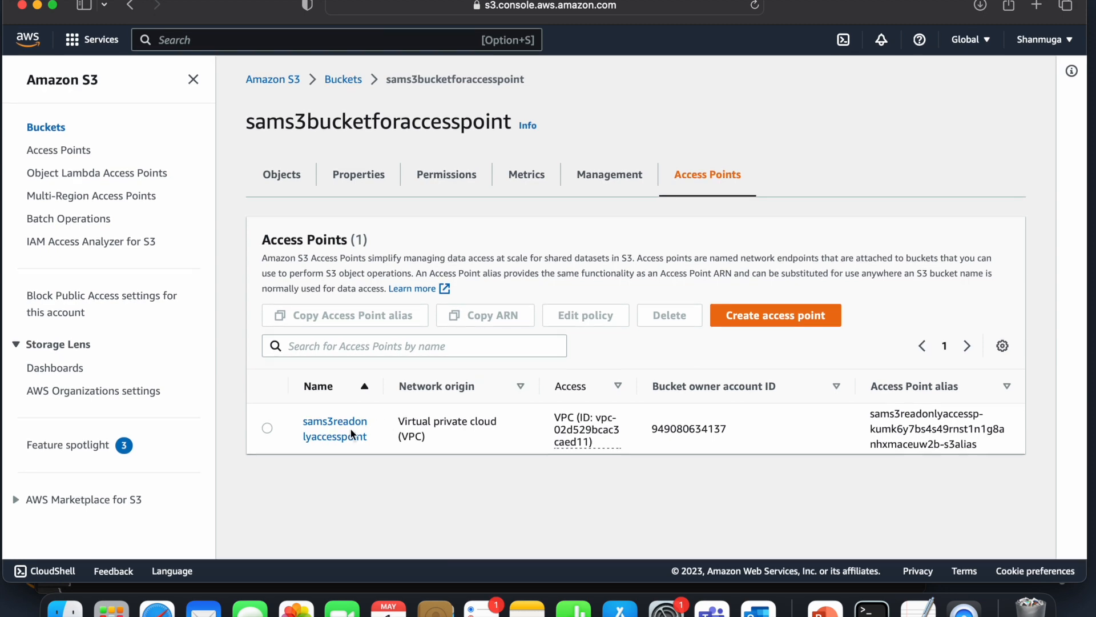
pyautogui.click(351, 428)
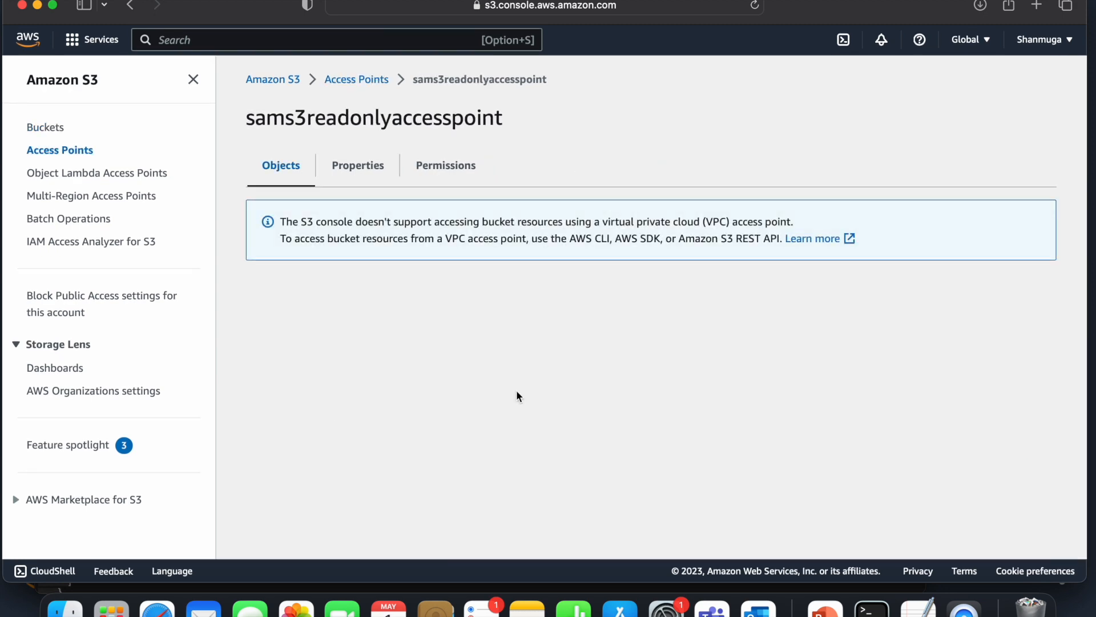
pyautogui.click(451, 165)
pyautogui.scroll(-12, 584, 324)
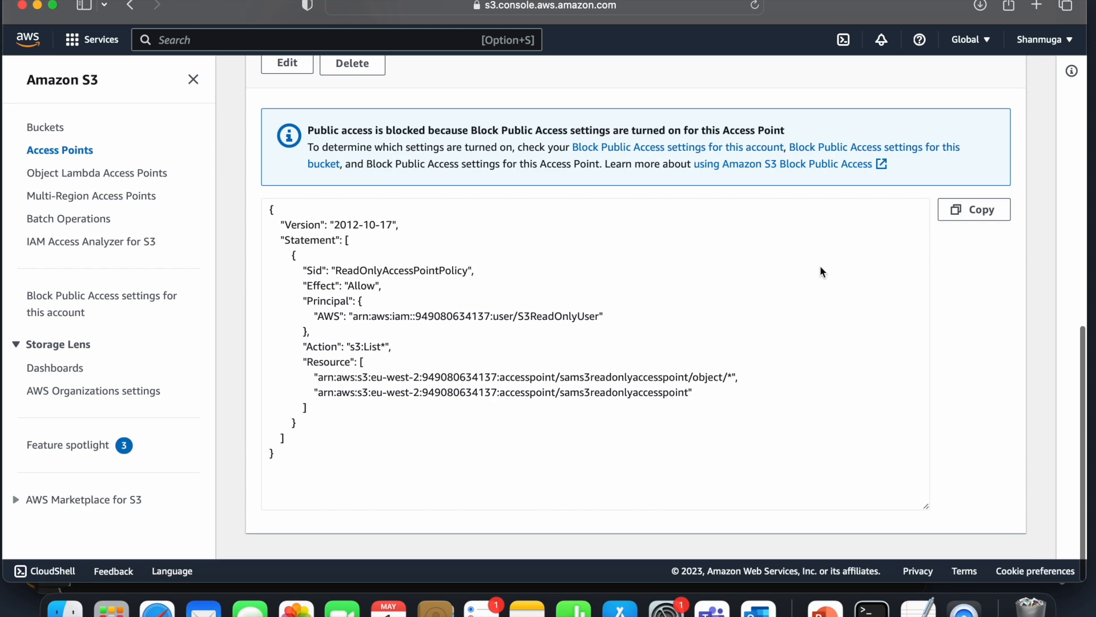
pyautogui.scroll(3, 822, 272)
# Edit the access point policy to change its Action to s3:Get* and save it.
pyautogui.click(286, 202)
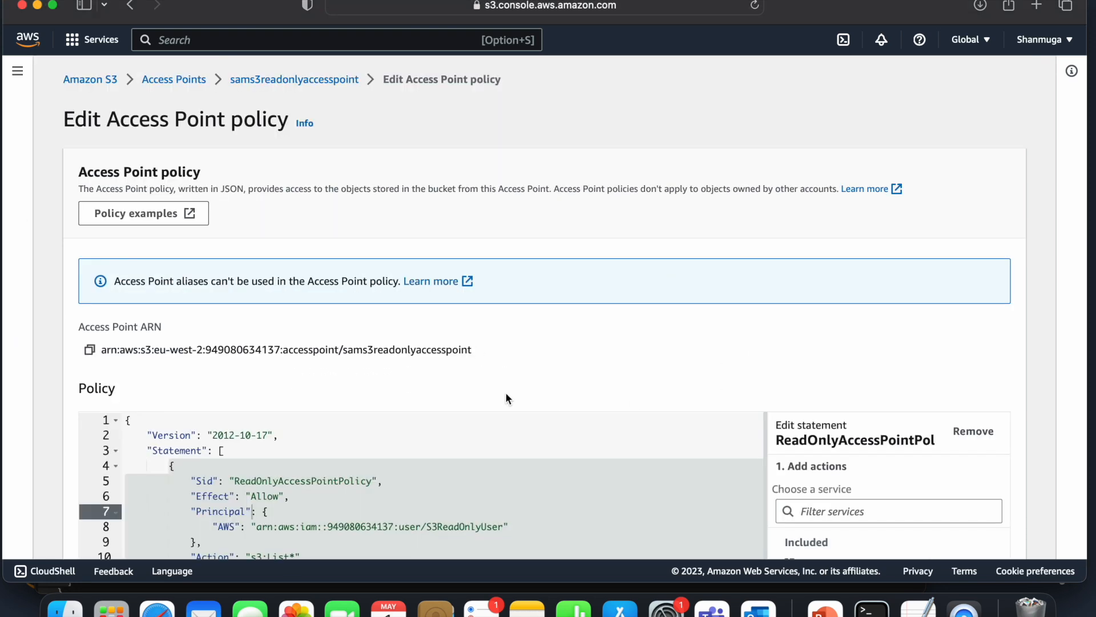
pyautogui.scroll(-10, 506, 392)
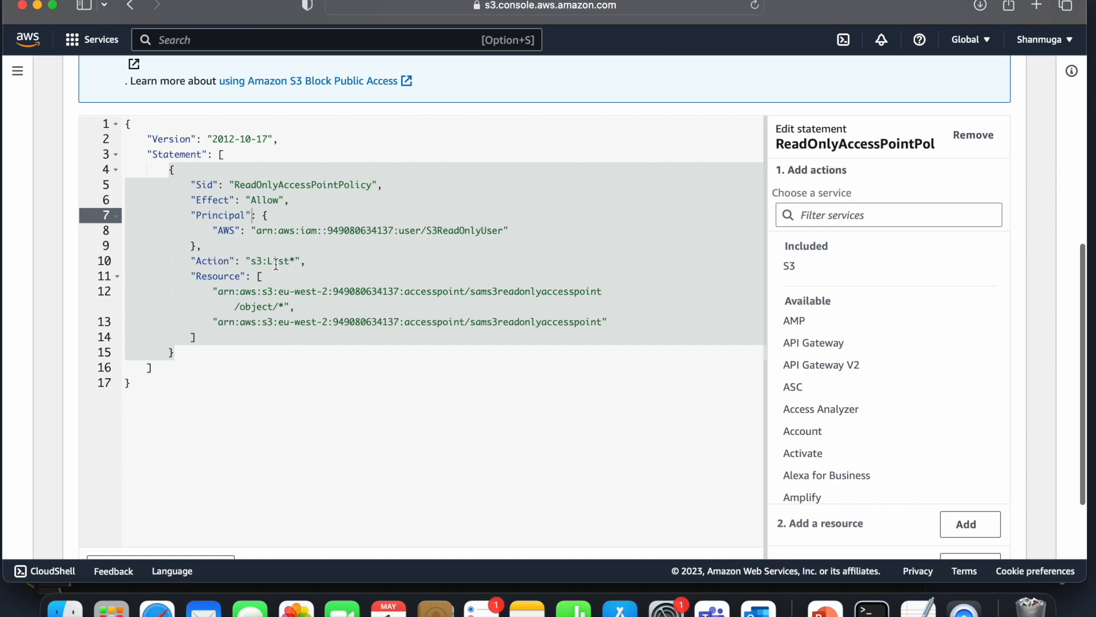
pyautogui.doubleClick(276, 262)
pyautogui.write('Get')
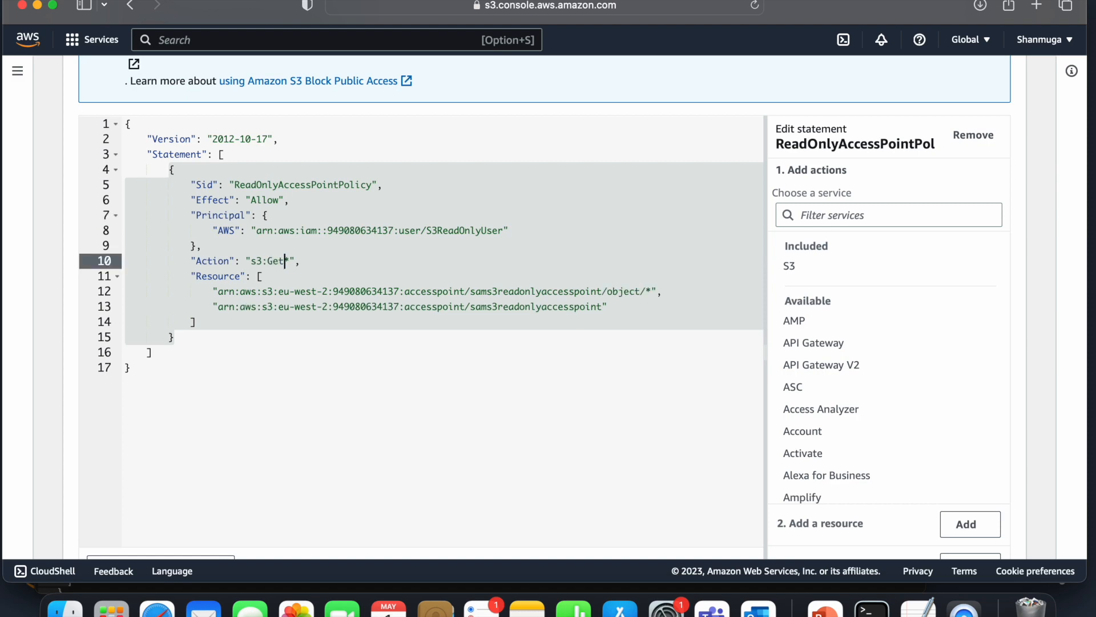
pyautogui.scroll(-3, 834, 483)
pyautogui.click(998, 532)
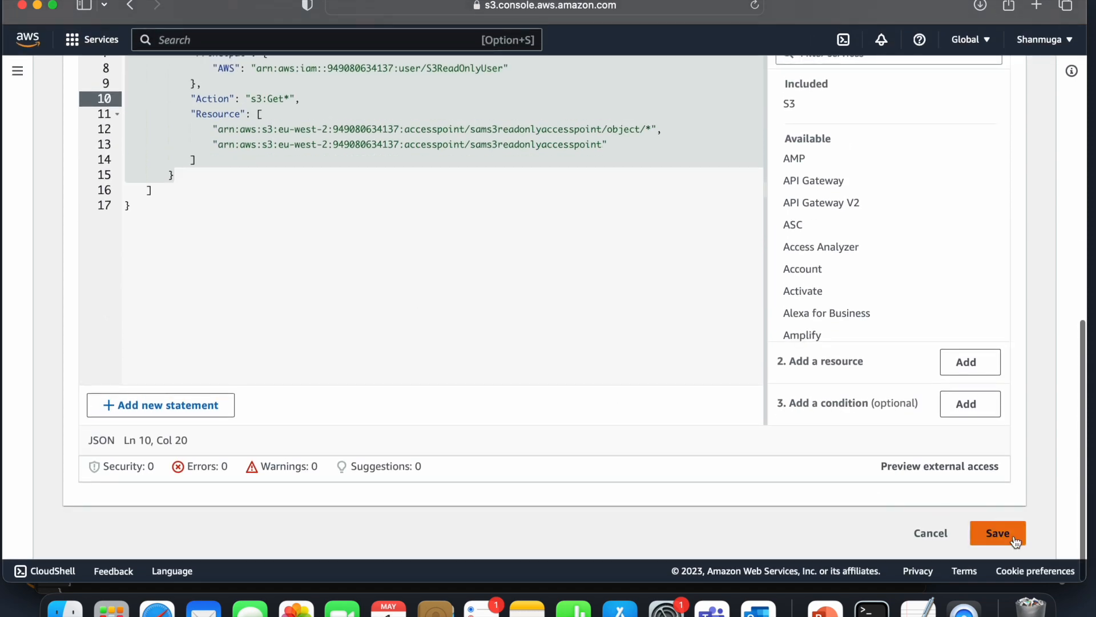
# Switch to Terminal and rerun the corrected get-object command for requirements.txt through the access point alias.
pyautogui.press('super+Tab')
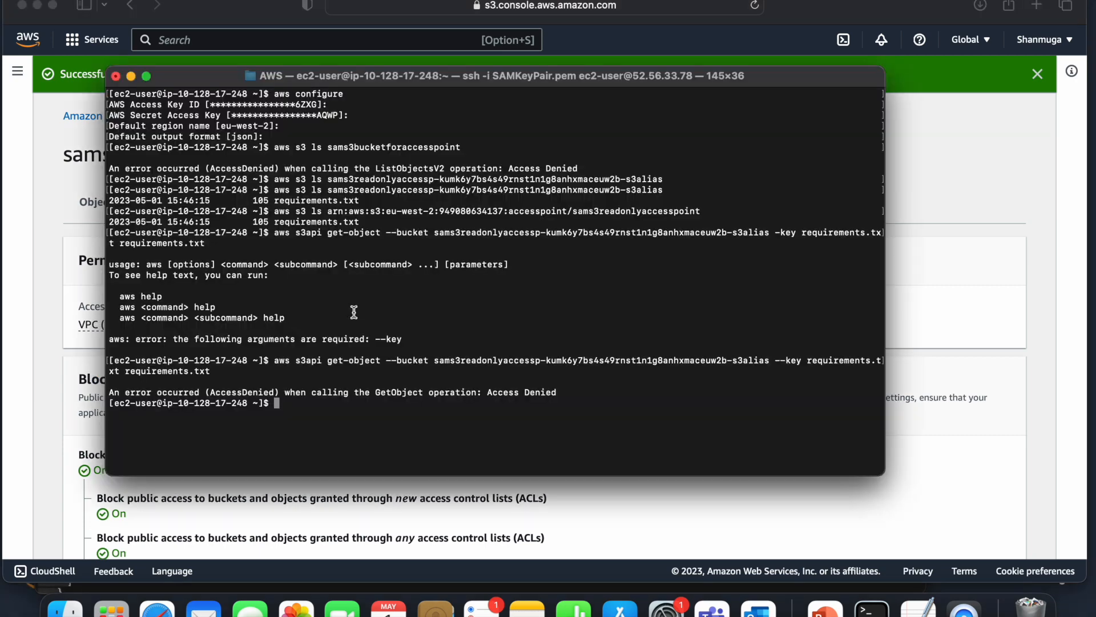
pyautogui.press('Up')
pyautogui.press('Return')
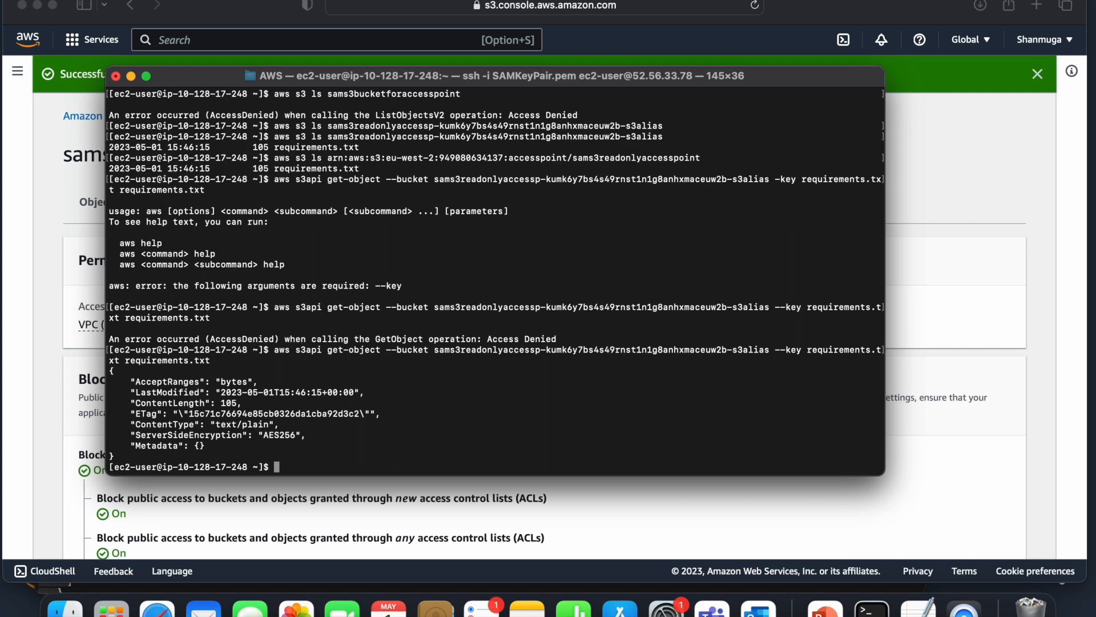
# Recall the aws s3 ls command that uses the access point alias and run it again.
pyautogui.press('Up')
pyautogui.press('Up')
pyautogui.press('Up')
pyautogui.press('Up')
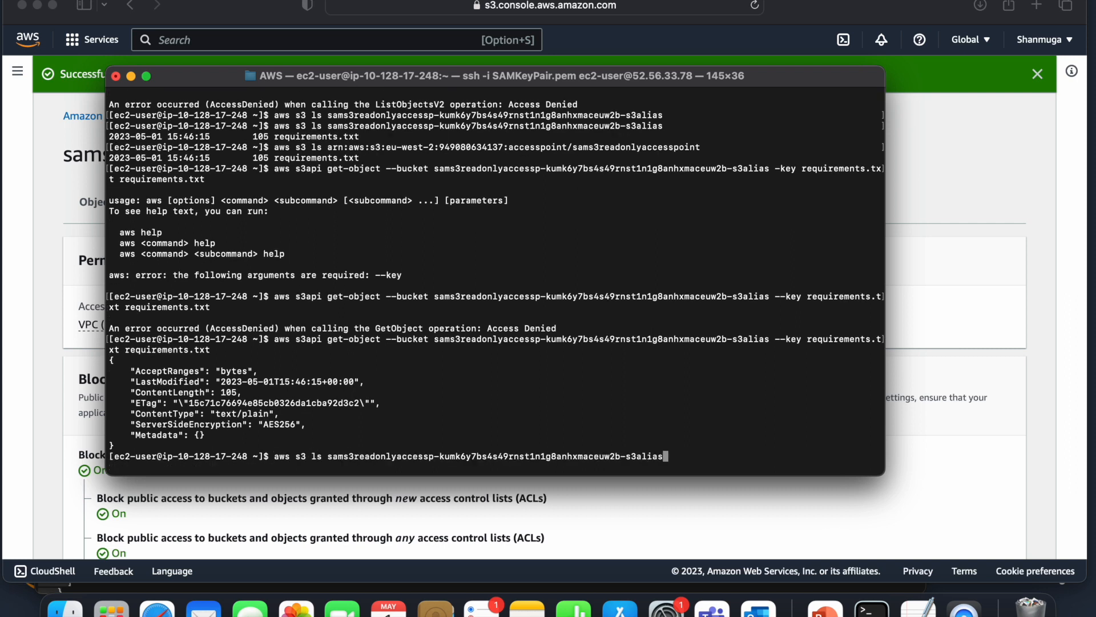
pyautogui.press('Return')
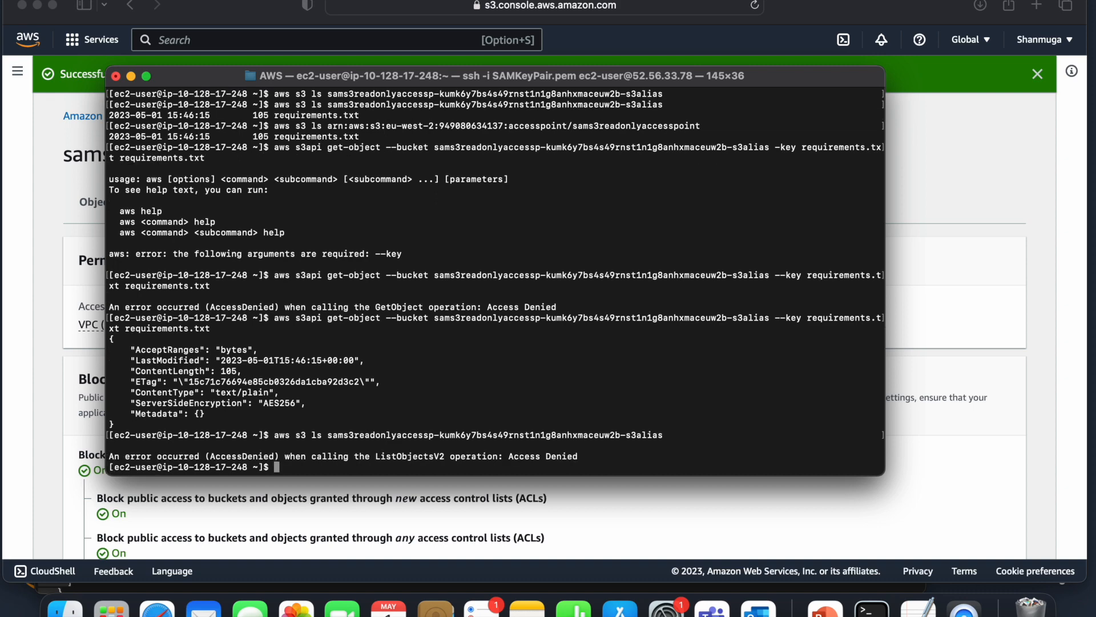
# Switch to Safari and review the saved access point policy of sams3readonlyaccesspoint.
pyautogui.press('super+Tab')
pyautogui.scroll(-10, 421, 392)
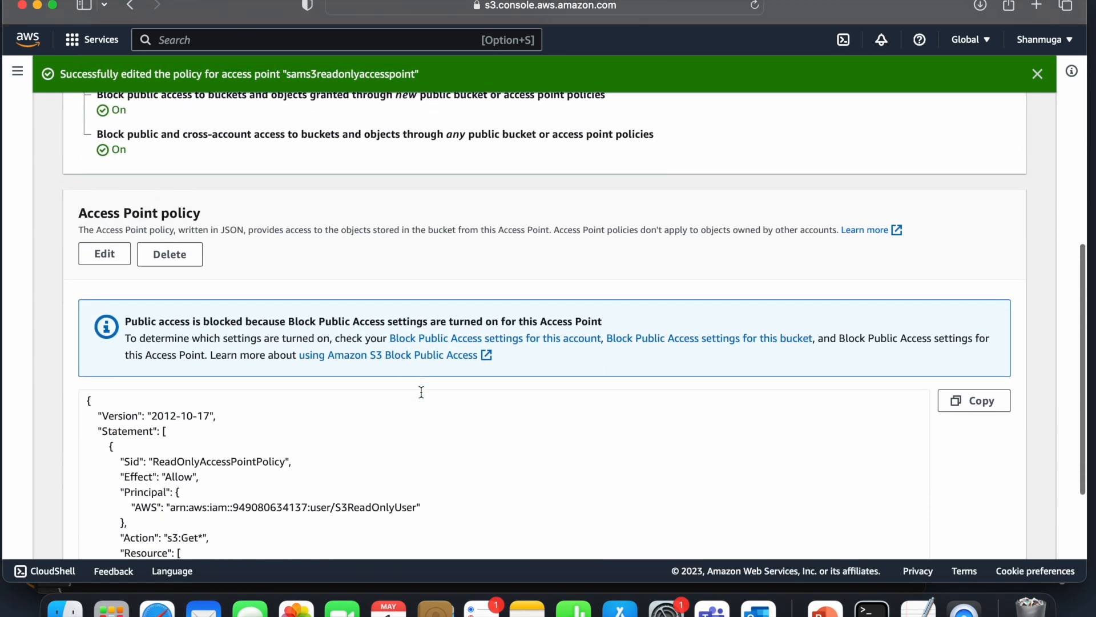
pyautogui.scroll(-5, 421, 392)
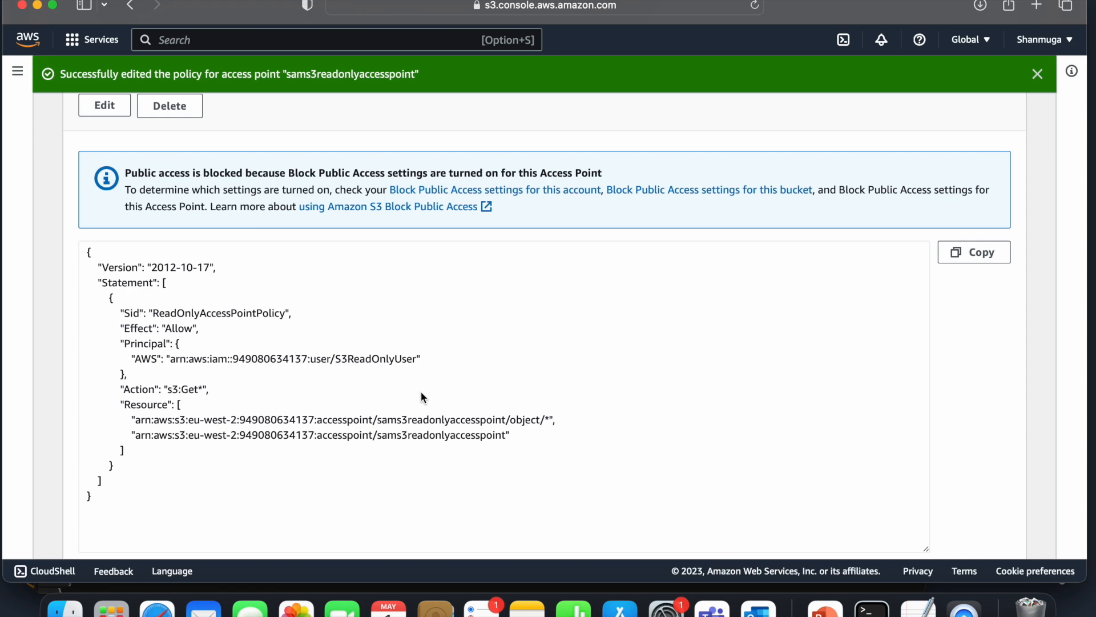
pyautogui.scroll(15, 420, 392)
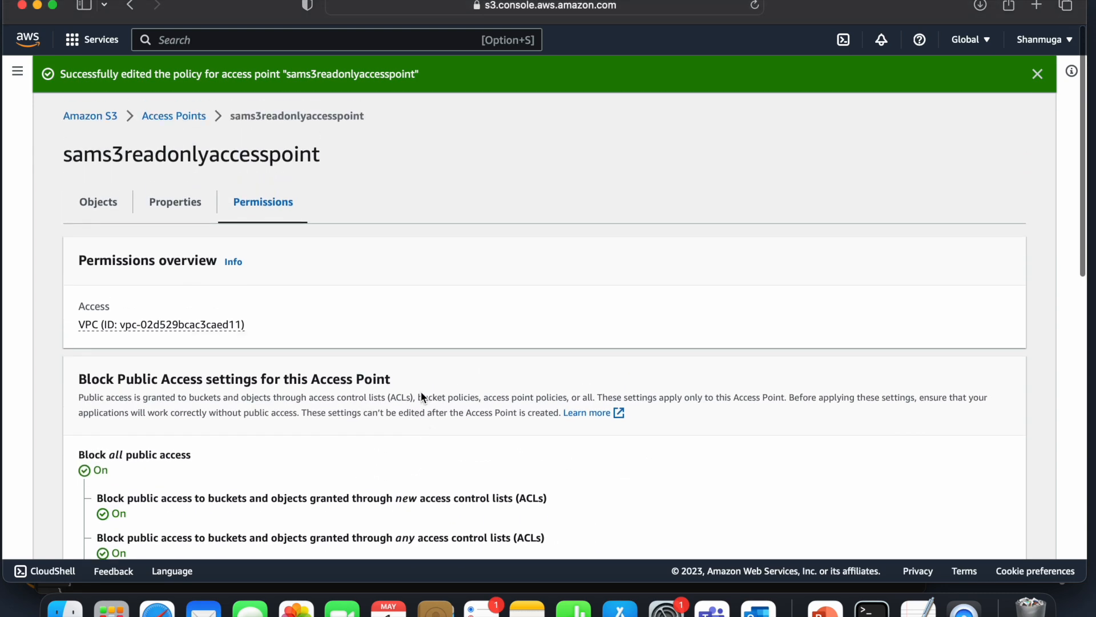
# Return to the S3 bucket list and open sams3bucketforaccesspoint.
pyautogui.click(101, 116)
pyautogui.click(48, 129)
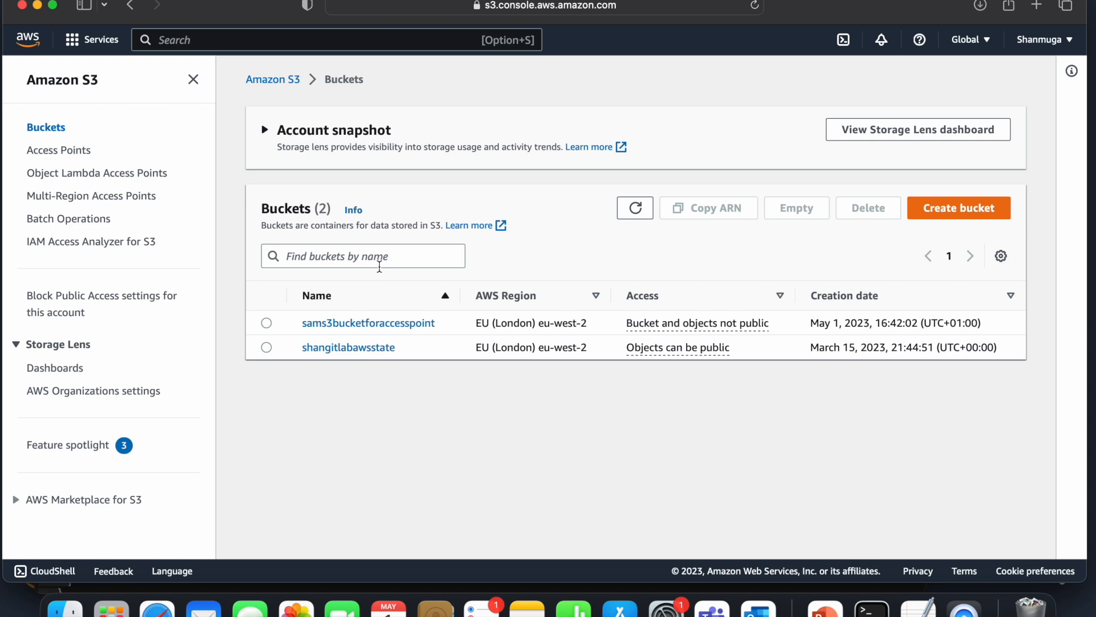
pyautogui.click(370, 323)
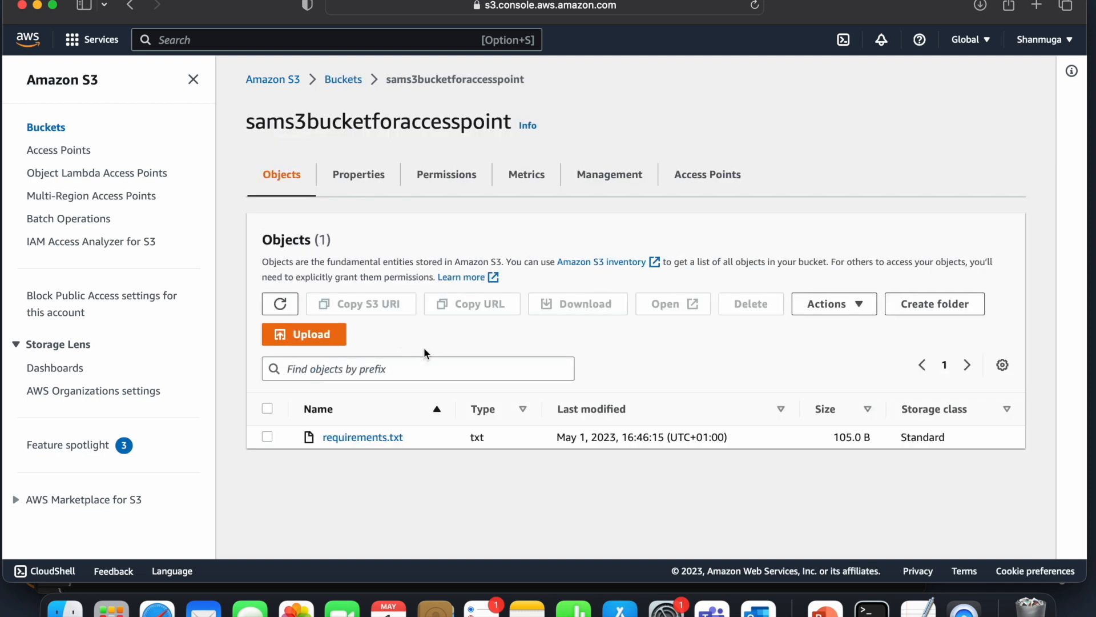